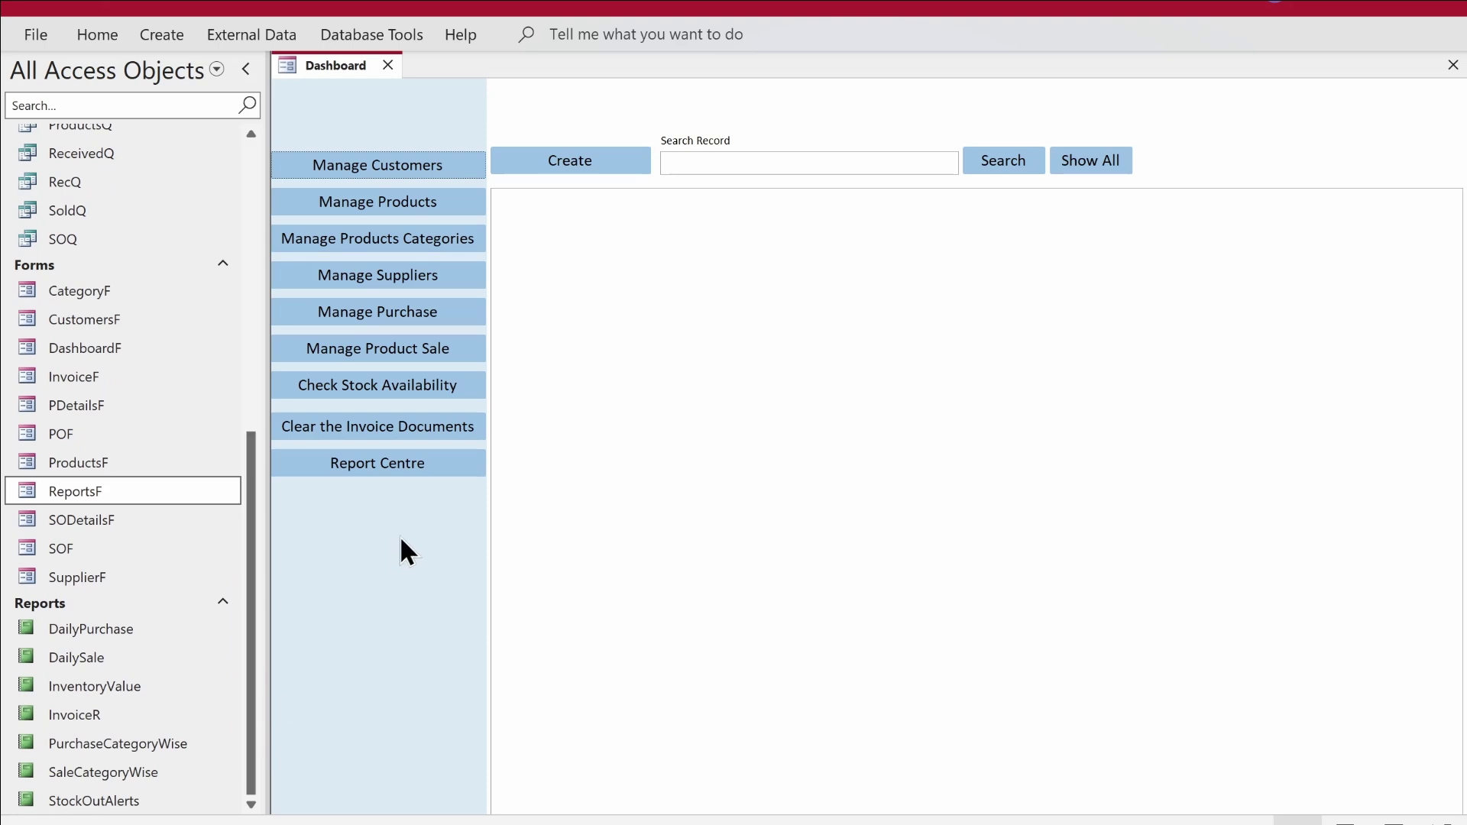
# View the report options offered by the dashboard's Report Centre and close the View Reports window
pyautogui.click(409, 480)
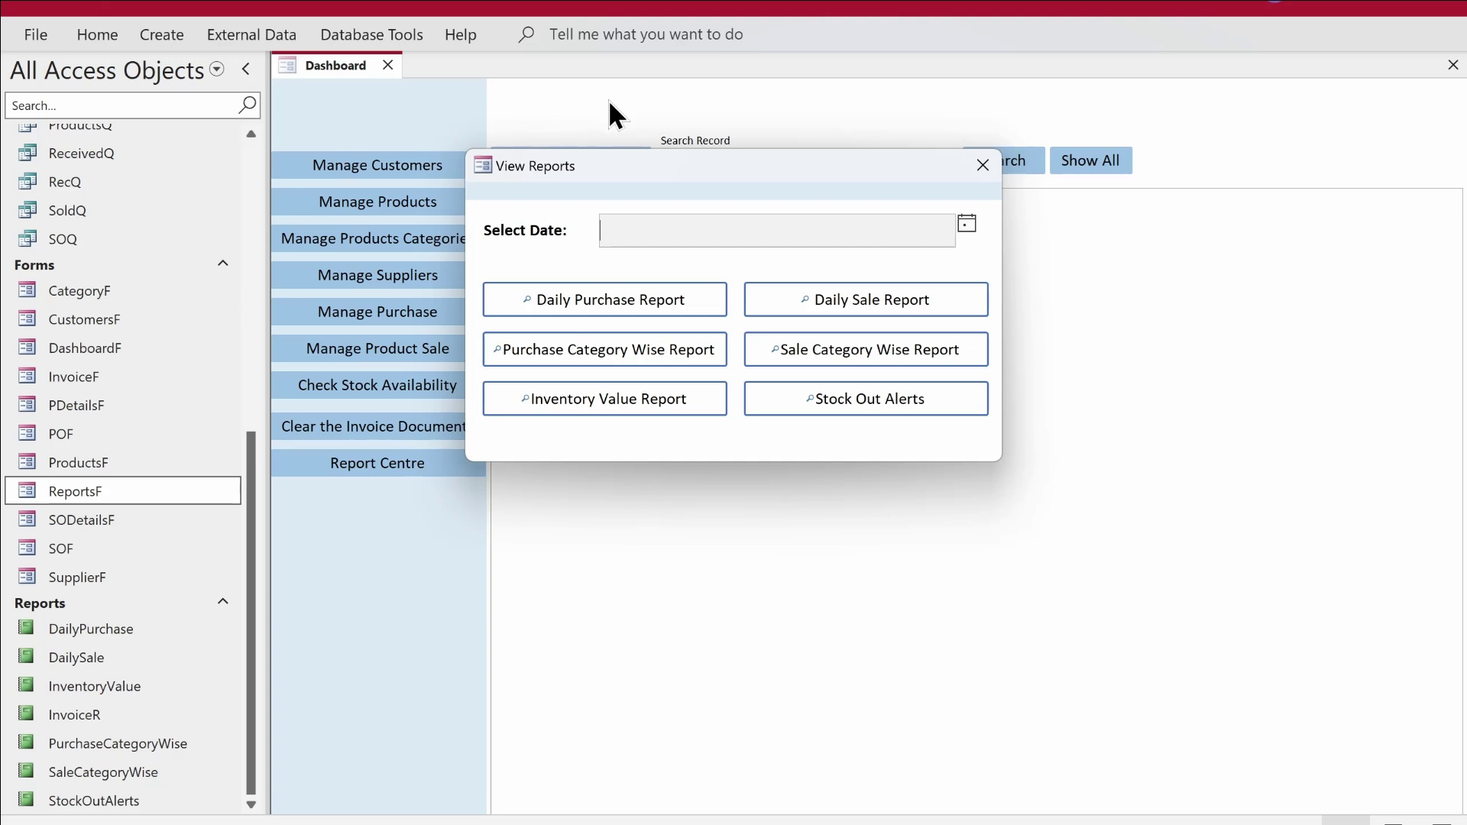
pyautogui.click(980, 164)
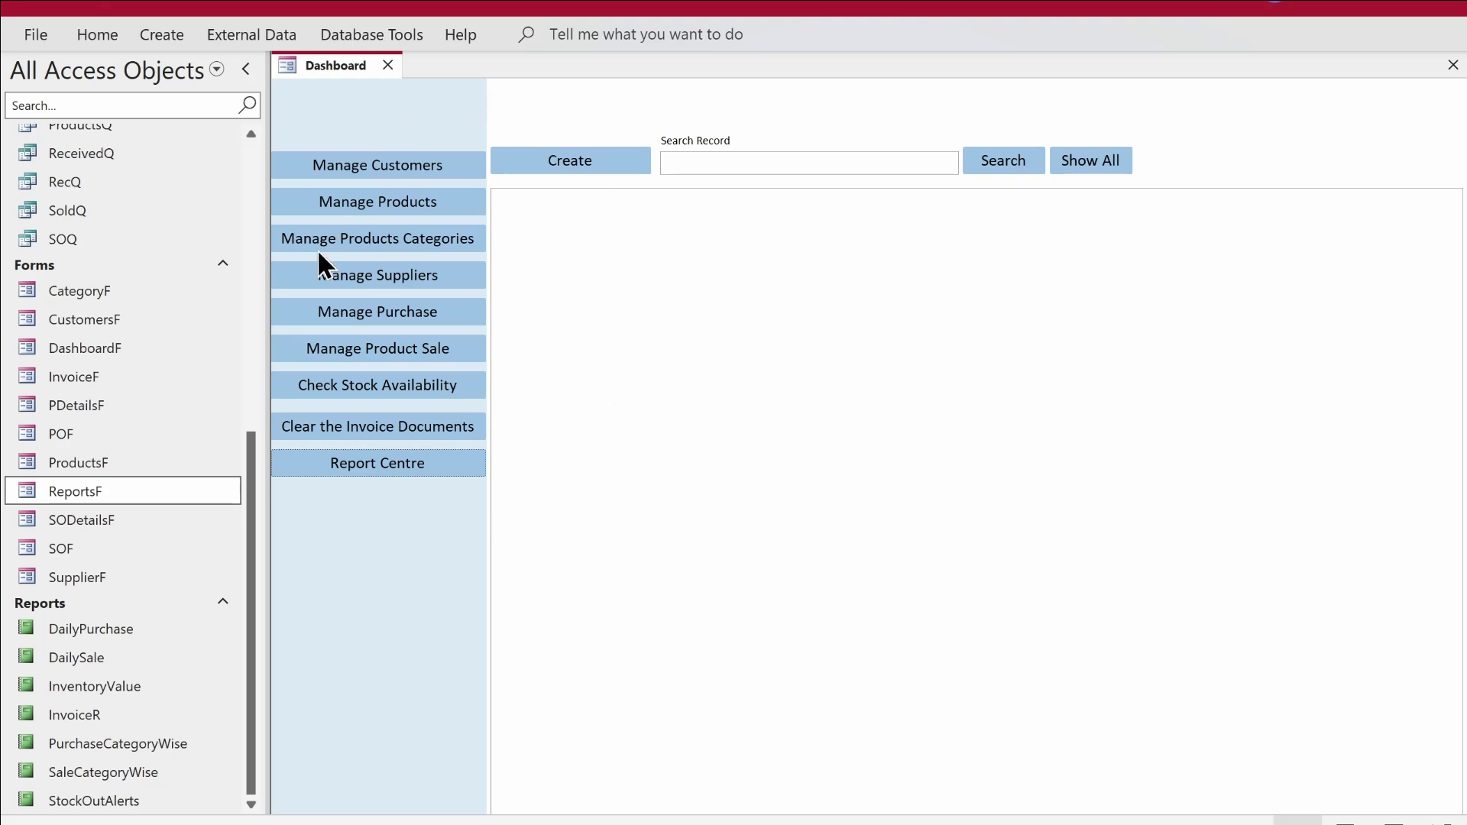
# Open the dashboard form in Design View and set its Pop Up and Modal properties to Yes
pyautogui.rightClick(464, 111)
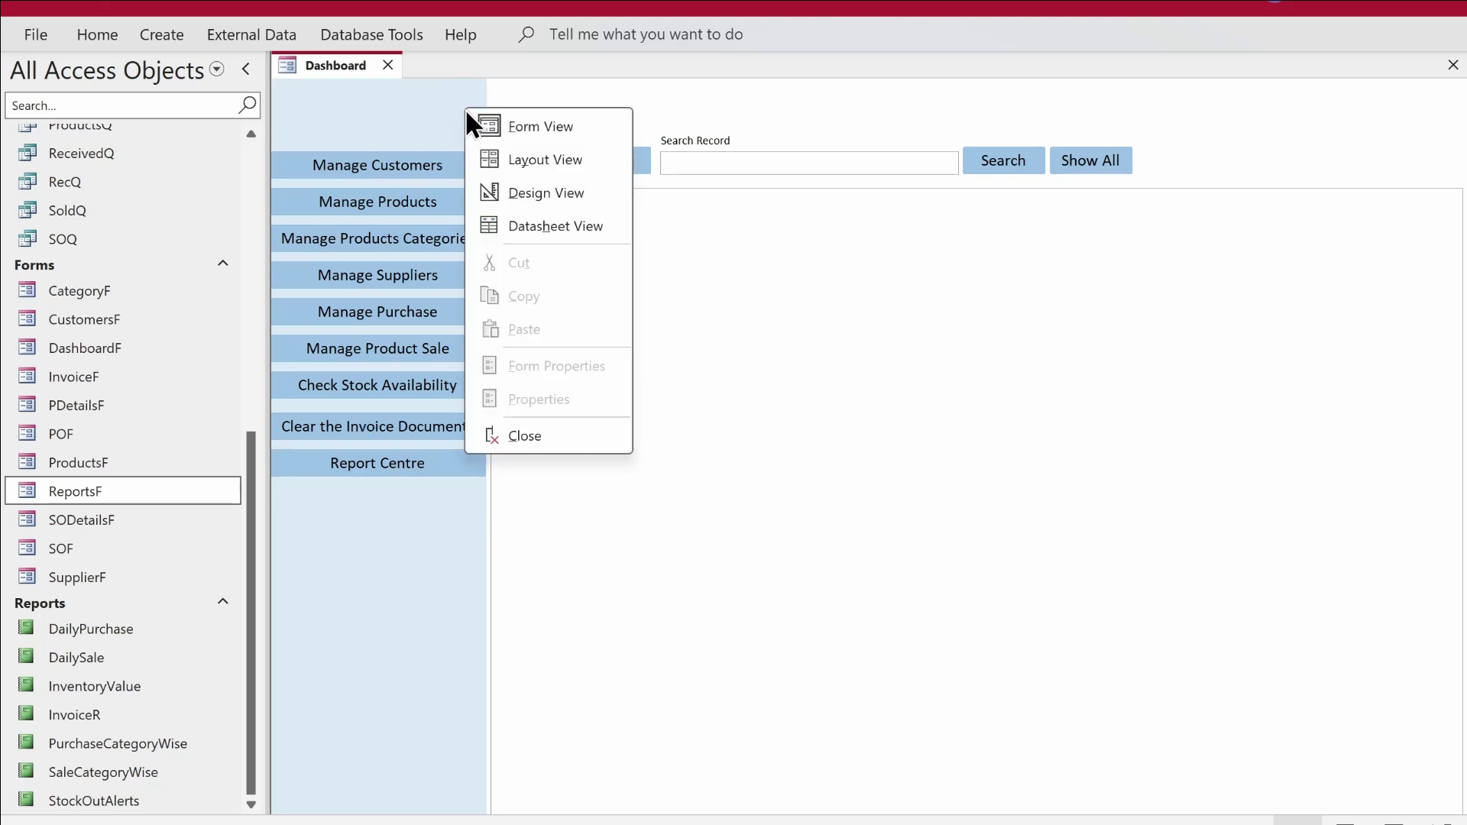
pyautogui.click(524, 190)
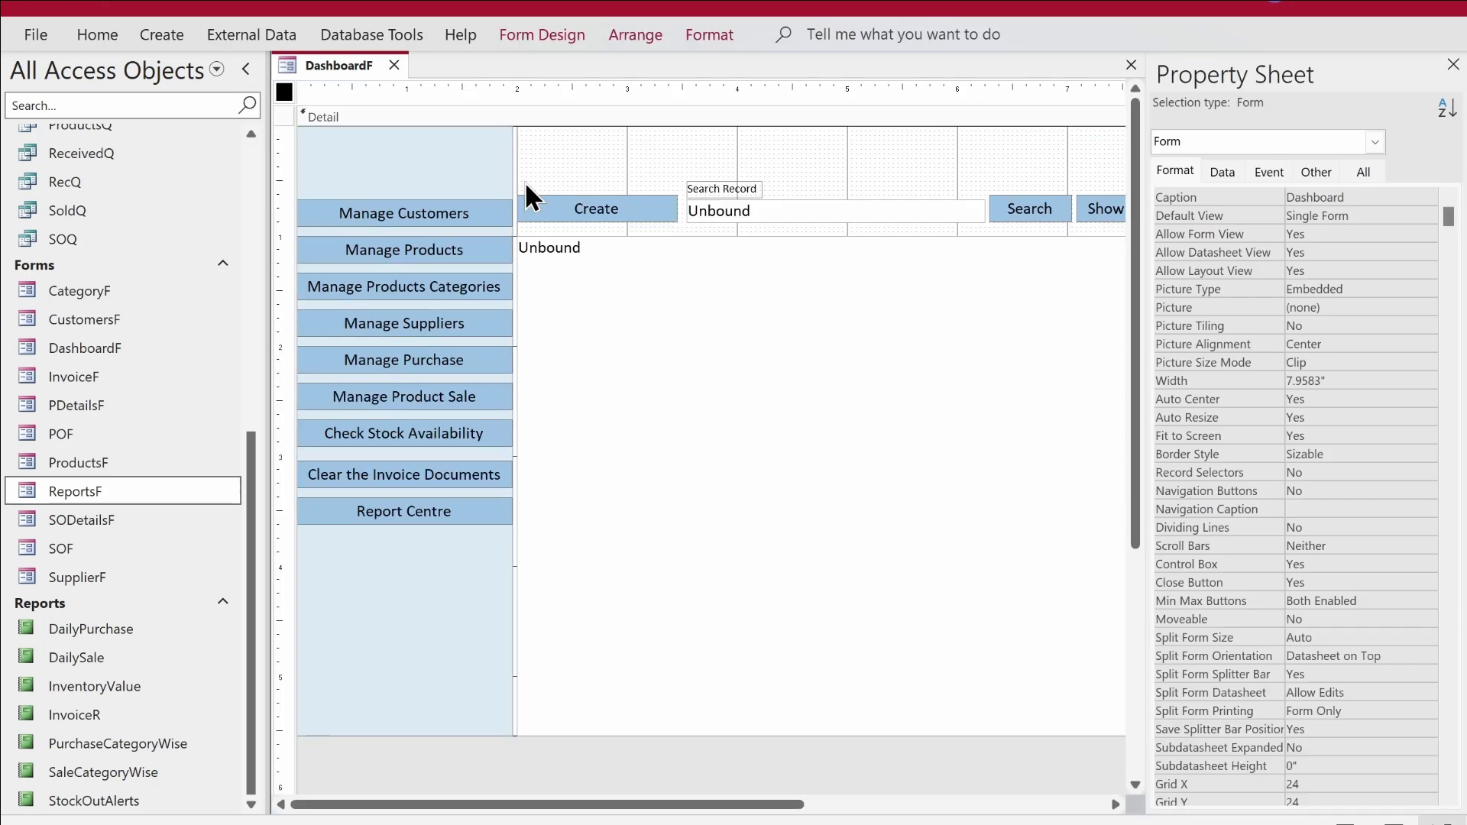
pyautogui.click(1314, 182)
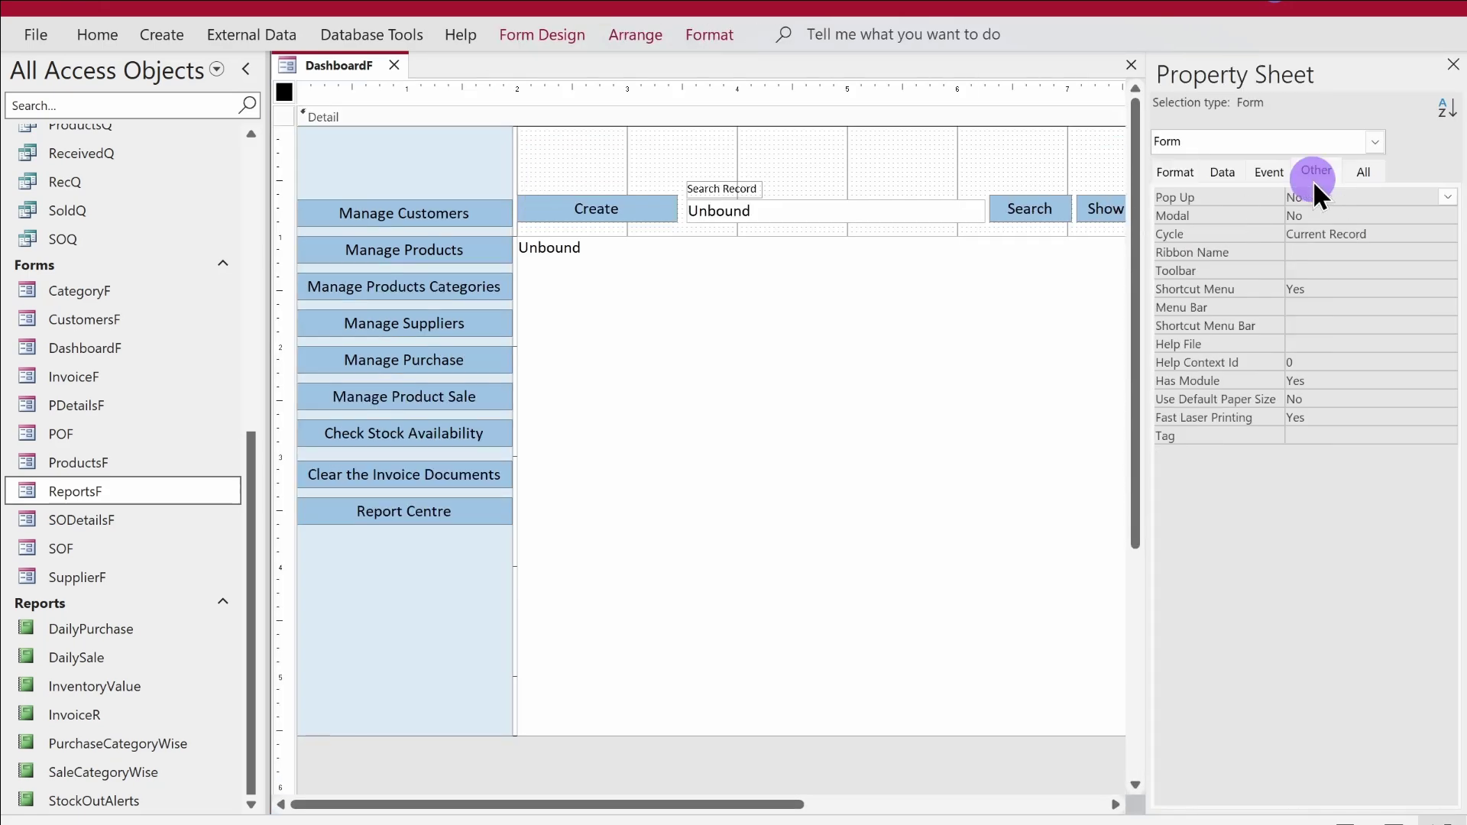
pyautogui.click(1312, 195)
pyautogui.doubleClick(1313, 196)
pyautogui.doubleClick(1315, 217)
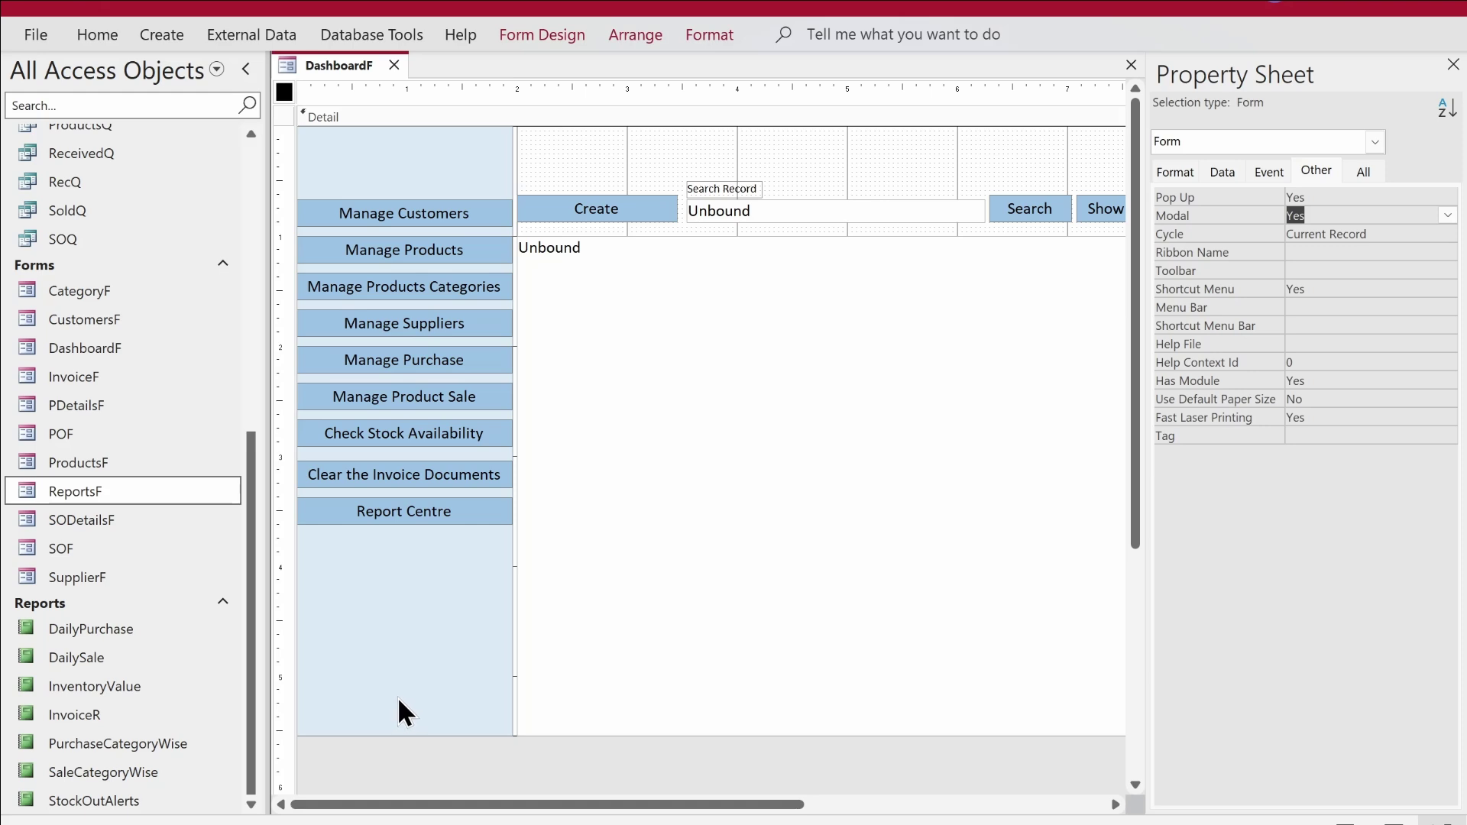
# Duplicate the Report Centre button directly below the original on the dashboard form
pyautogui.click(420, 506)
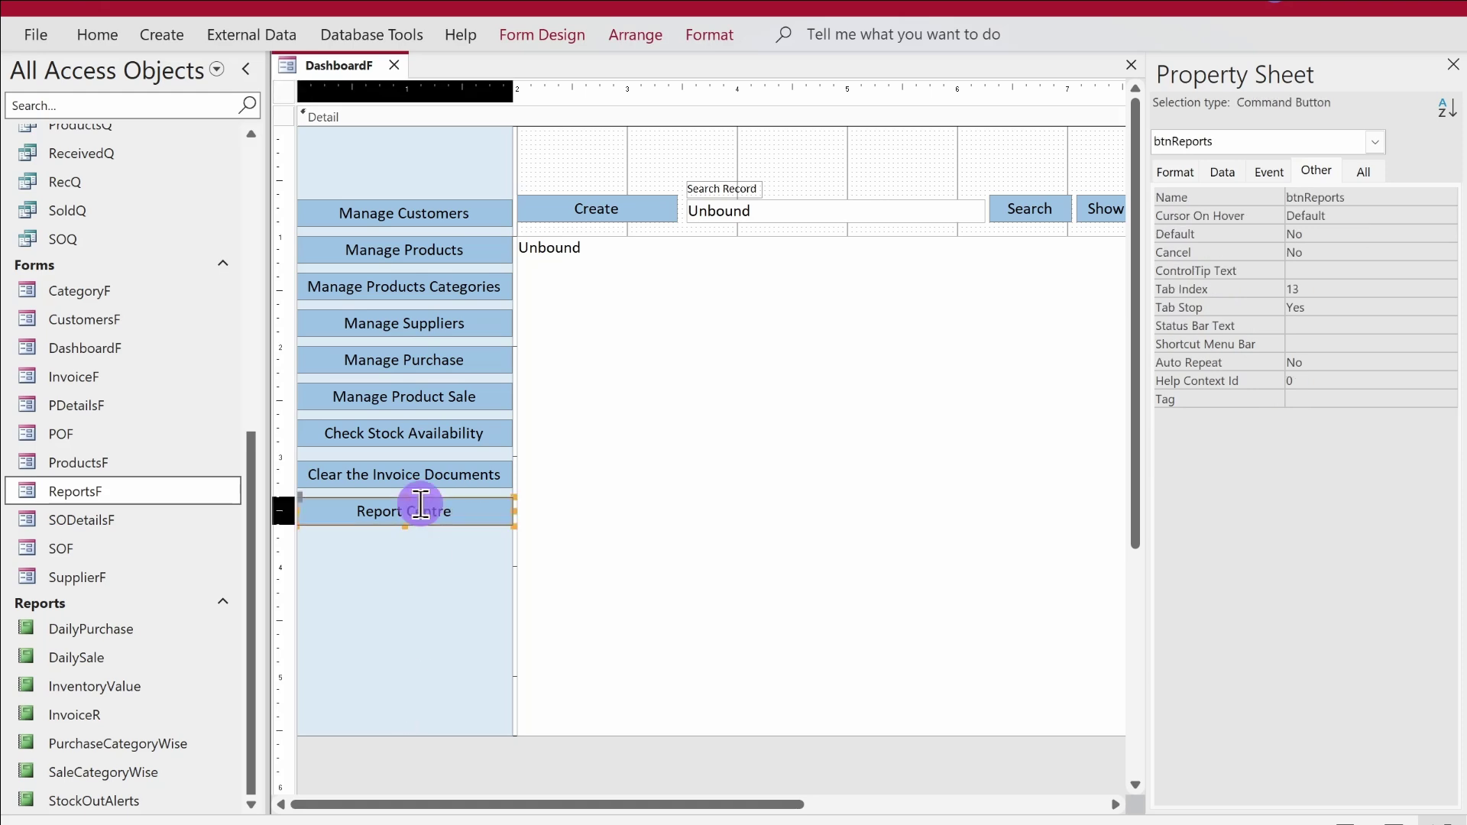
pyautogui.hotkey('ctrl', 'c')
pyautogui.hotkey('ctrl', 'v')
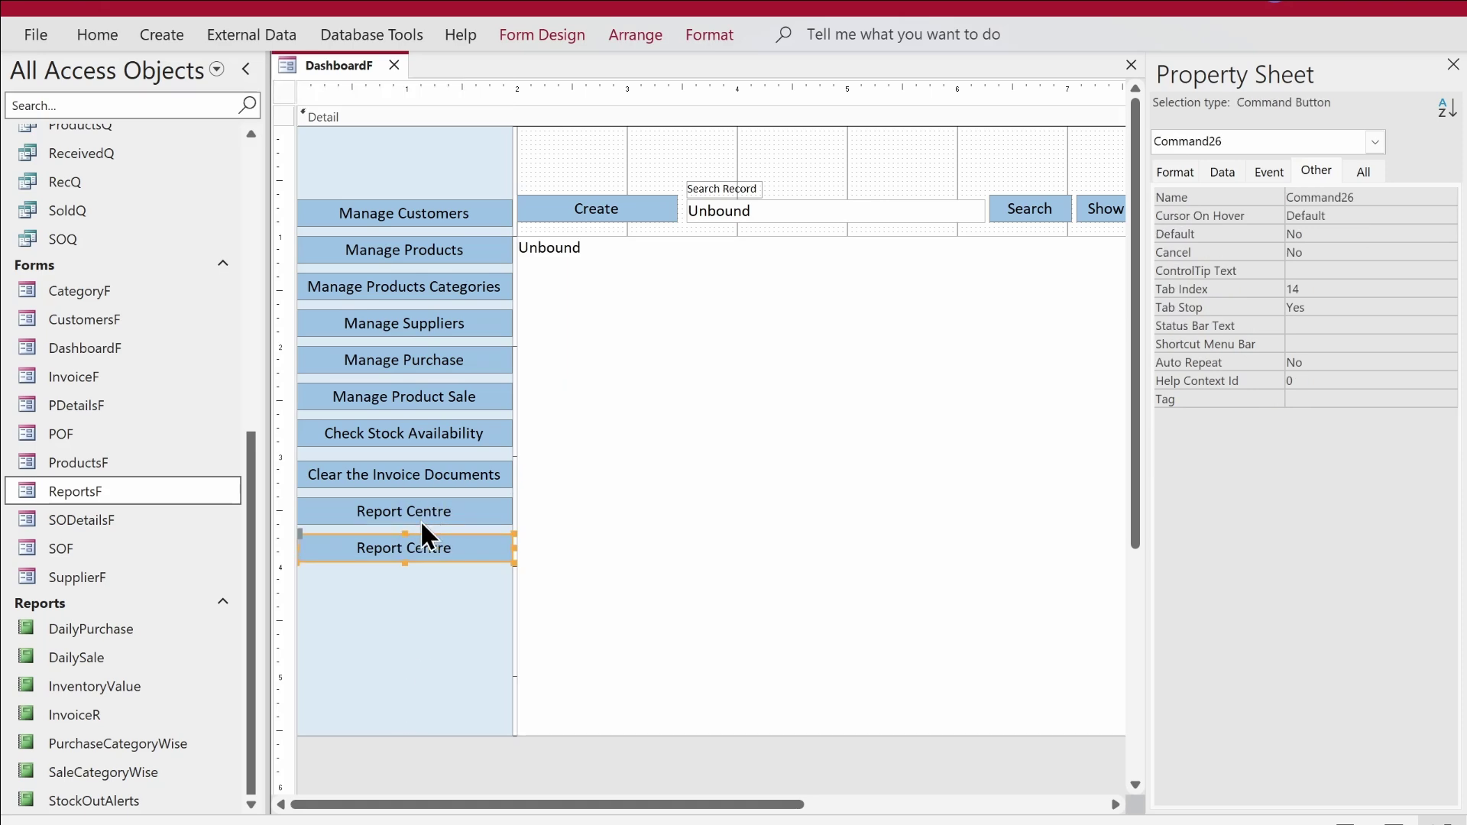
pyautogui.click(426, 573)
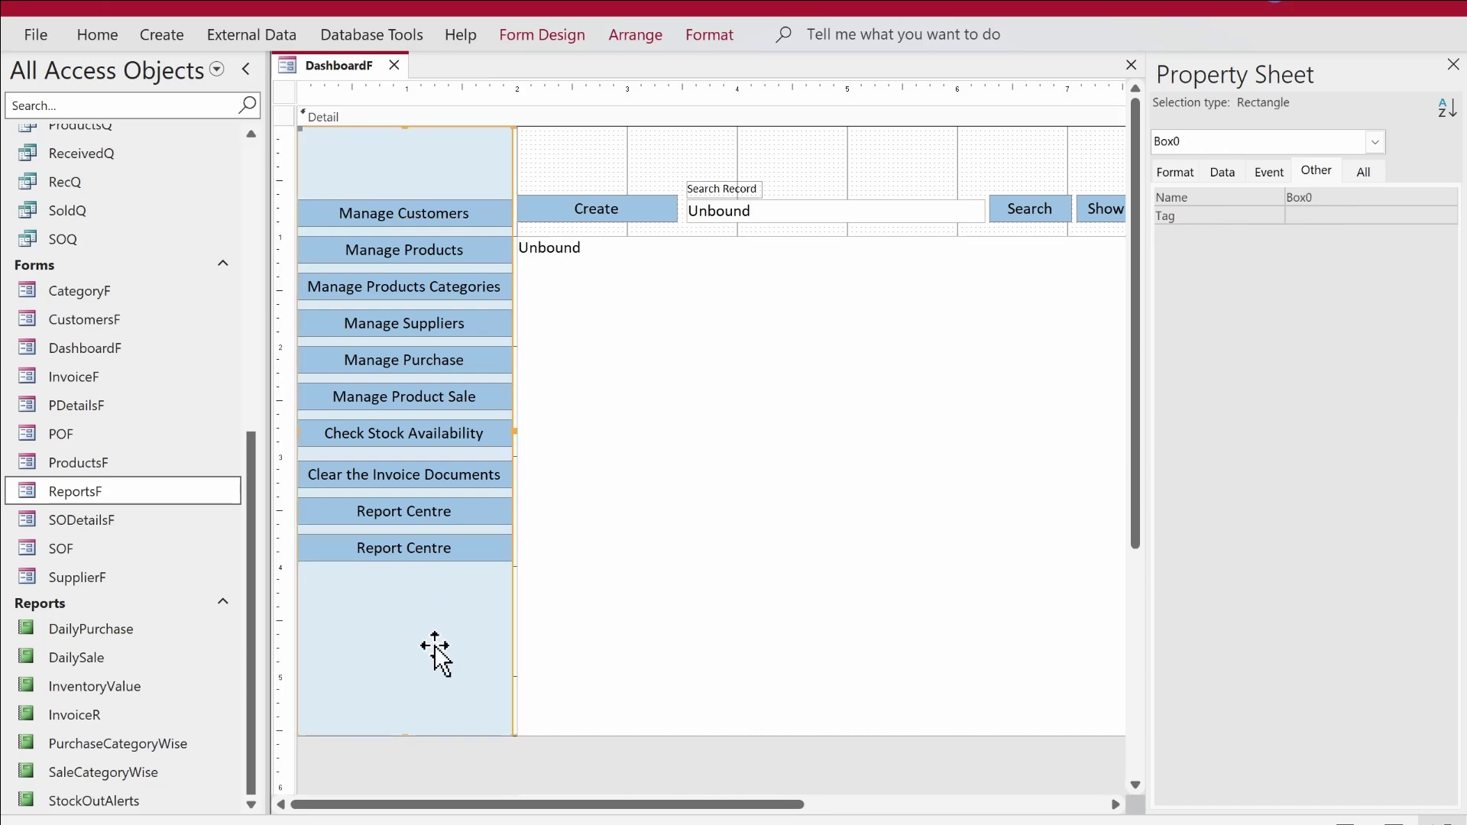
pyautogui.click(644, 714)
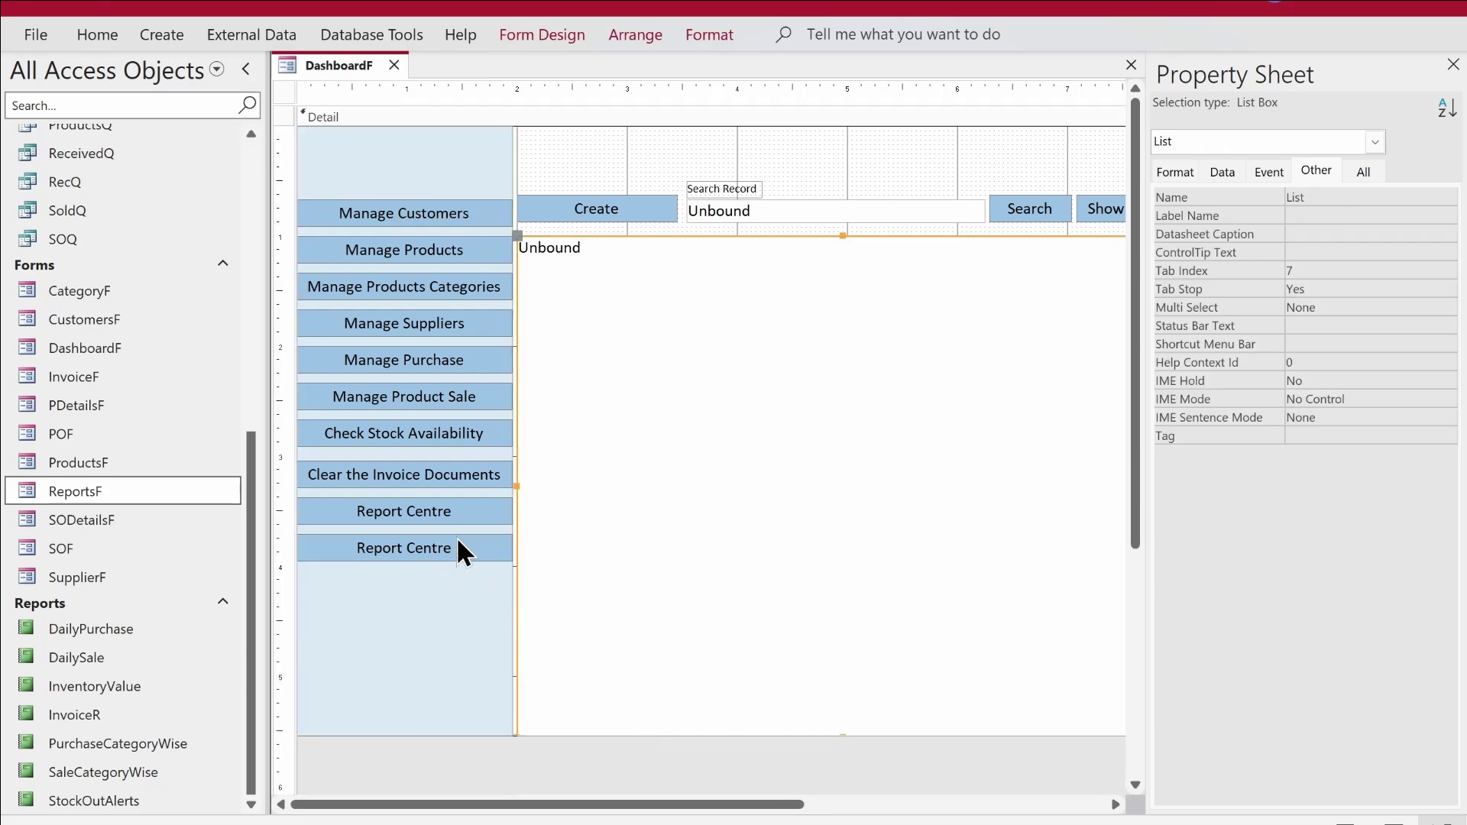
# Move the duplicated Report Centre button down to the lower end of the blue sidebar
pyautogui.click(446, 543)
pyautogui.press('Down')
pyautogui.press('Down')
pyautogui.press('Down')
pyautogui.press('Down')
pyautogui.press('Down')
pyautogui.press('Down')
pyautogui.press('Down')
pyautogui.press('Down')
pyautogui.press('Down')
pyautogui.press('Down')
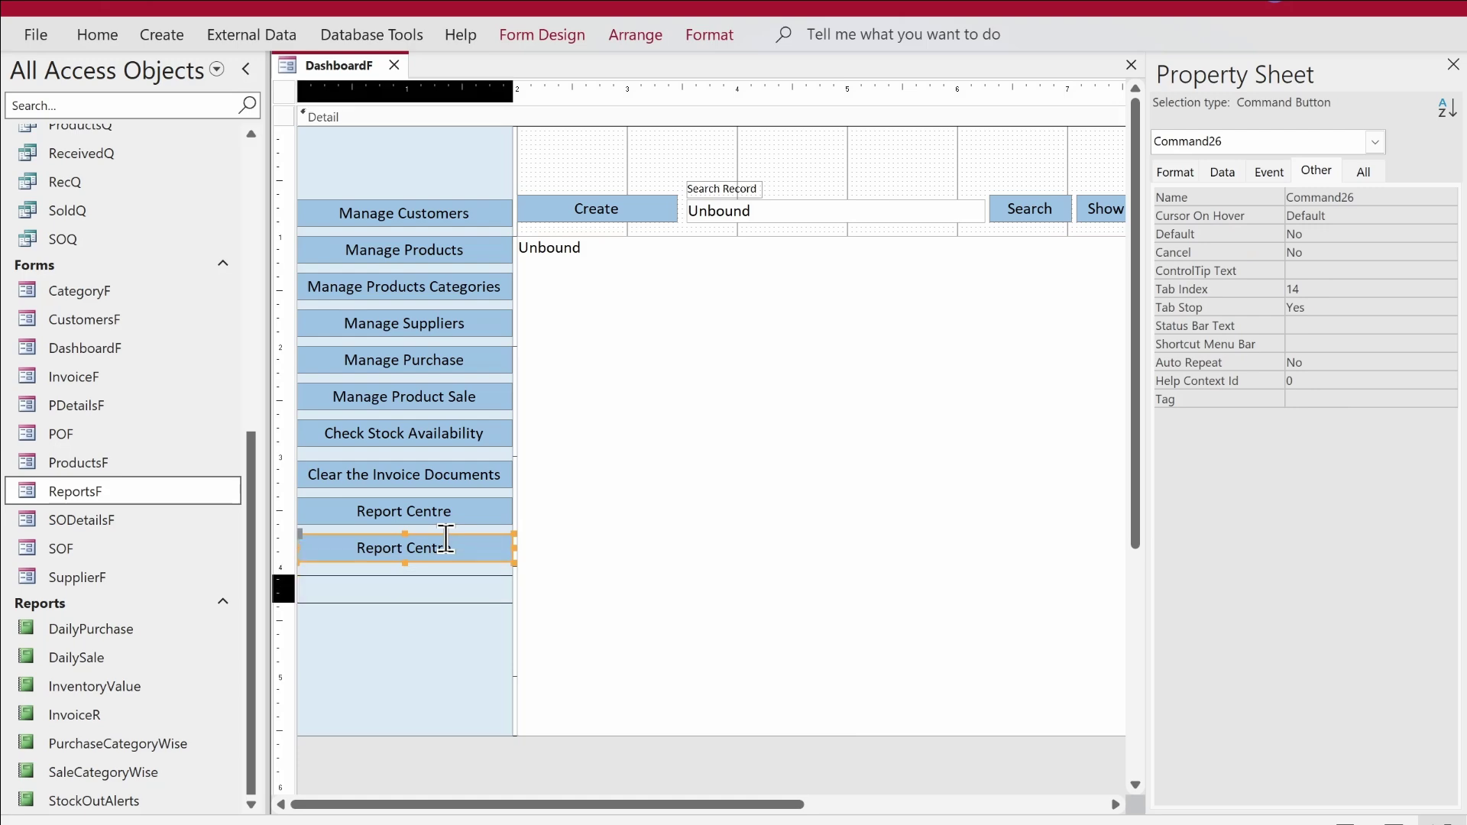
pyautogui.press('Down')
# Change the caption of the duplicated button to "Close Application"
pyautogui.click(457, 699)
pyautogui.moveTo(457, 699); pyautogui.dragTo(354, 691)
pyautogui.write('Cl')
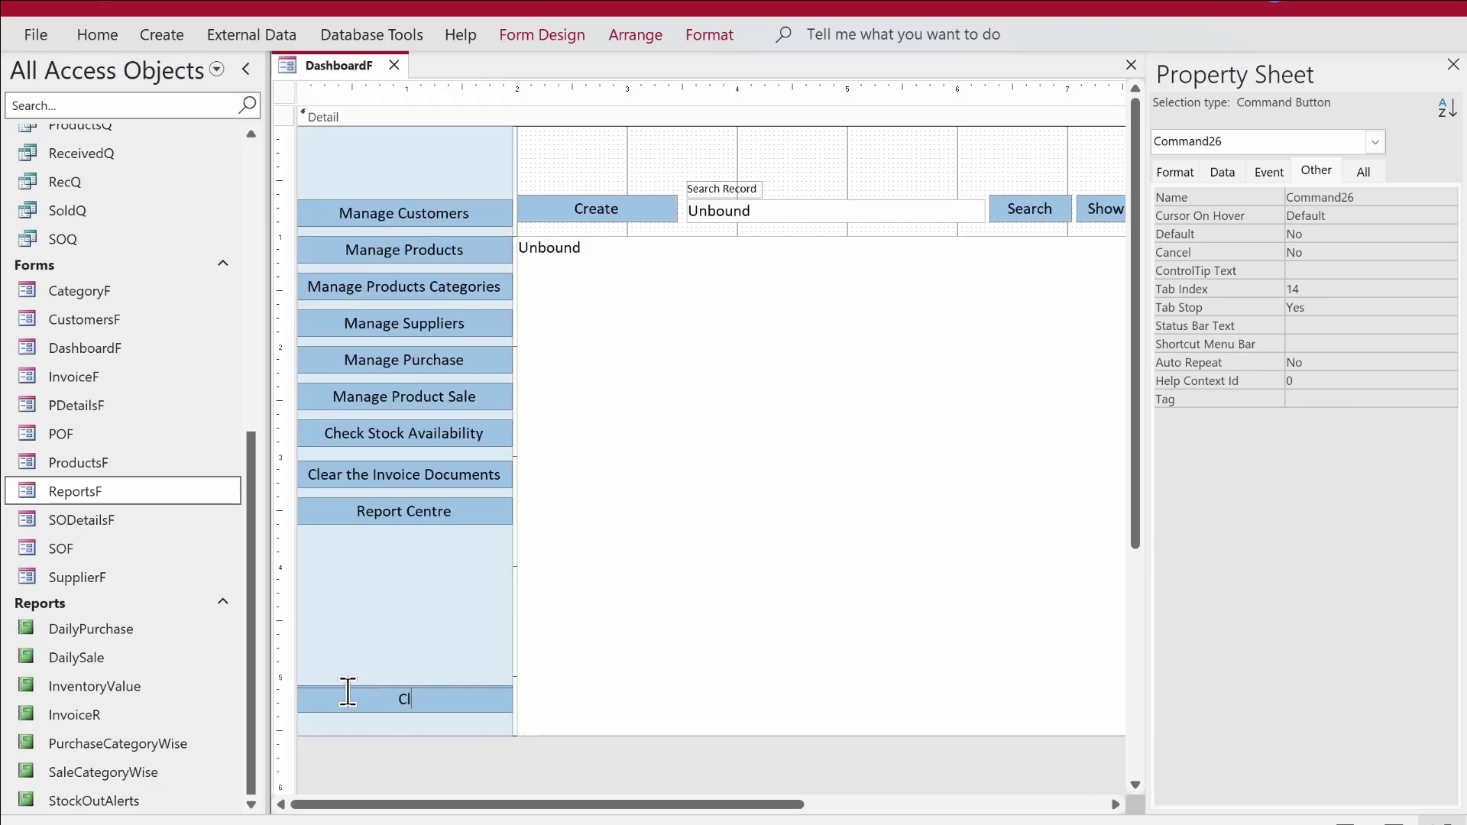
pyautogui.write('ose Application')
pyautogui.press('Return')
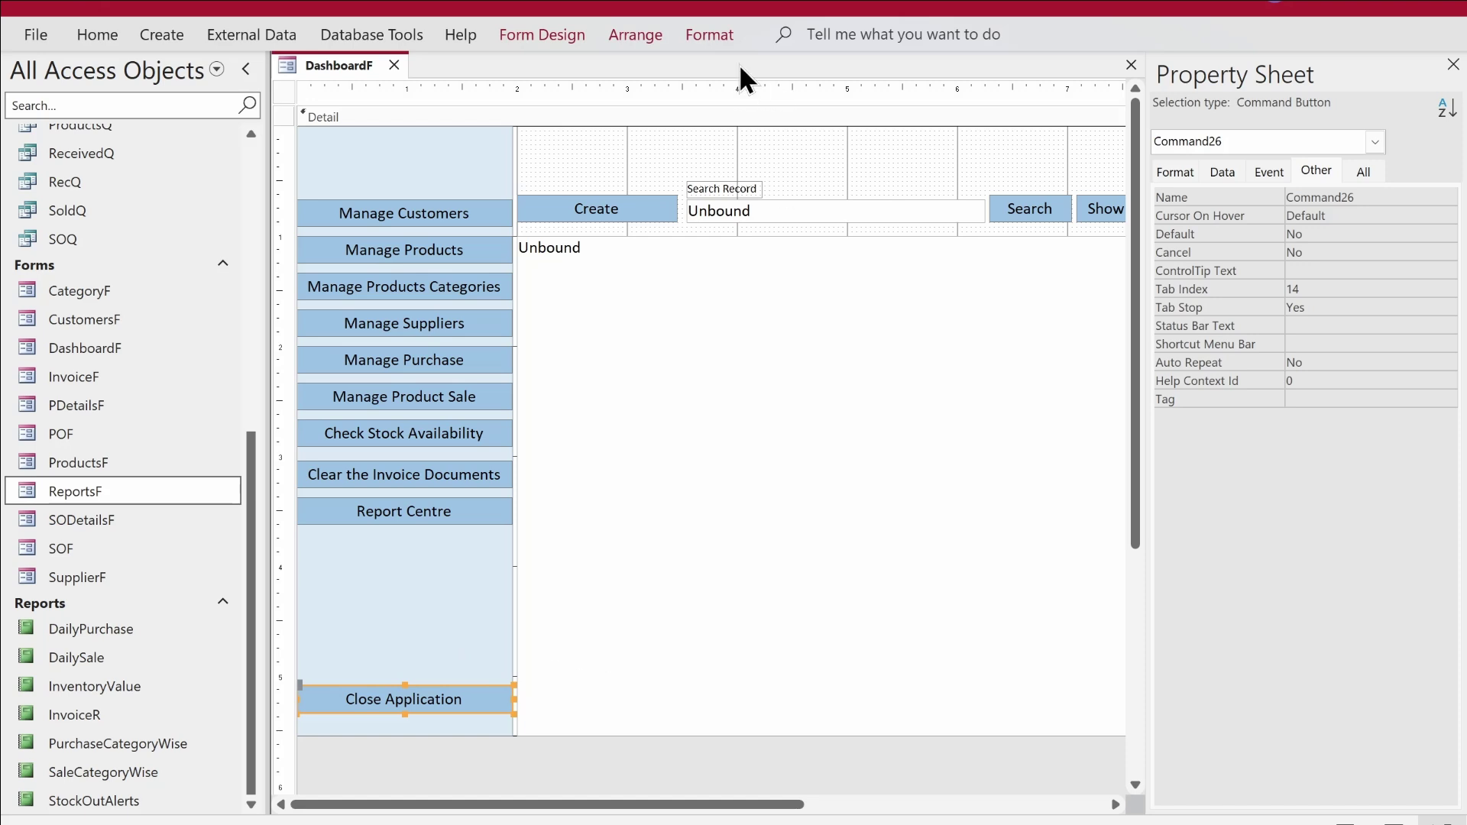
# Give the Close Application button a white shape fill
pyautogui.click(729, 36)
pyautogui.click(1098, 67)
pyautogui.click(1059, 164)
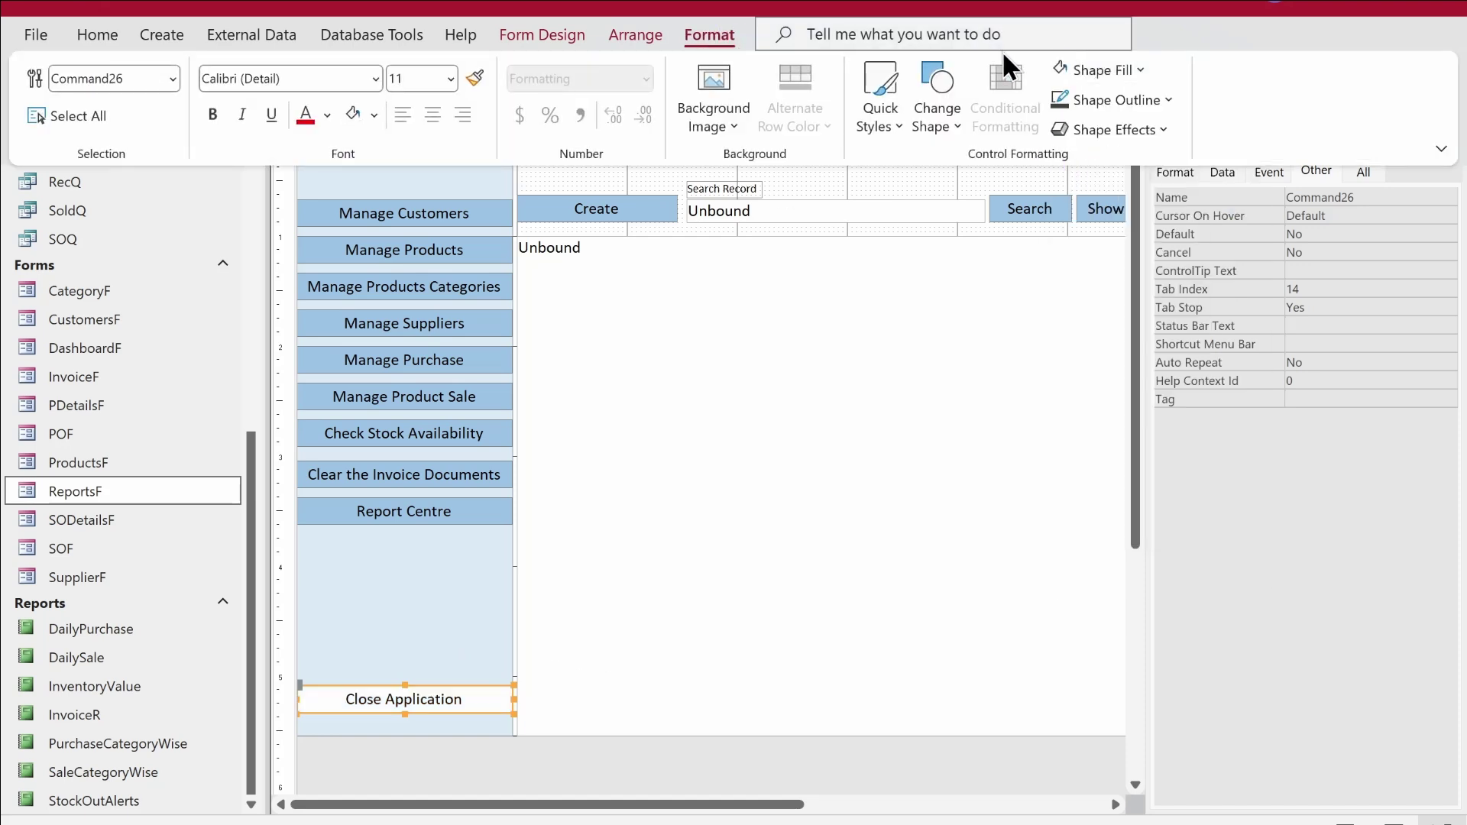
pyautogui.click(756, 216)
pyautogui.click(621, 167)
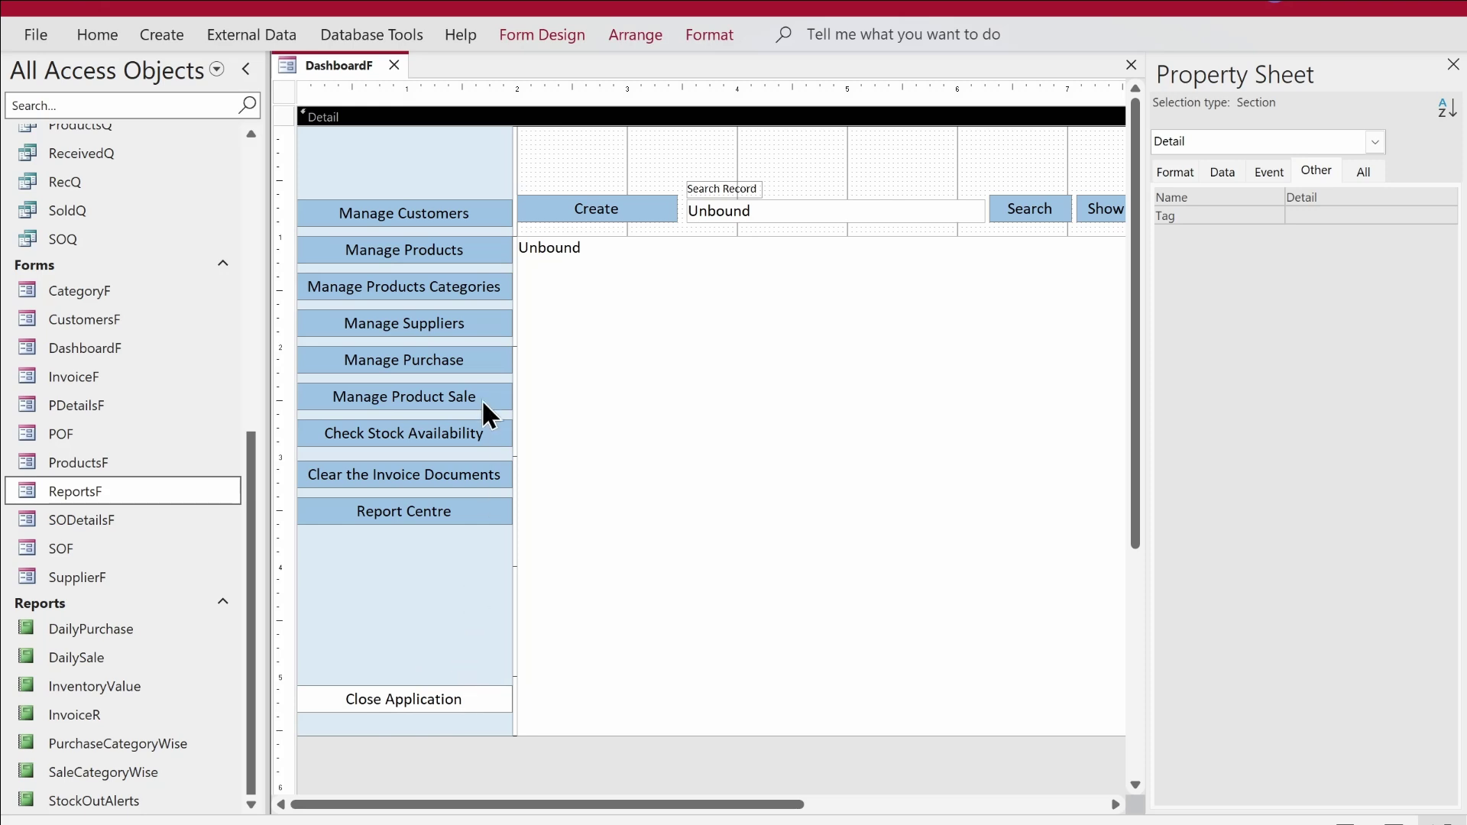
# Set the Name property of the Close Application button to btnClose
pyautogui.click(417, 701)
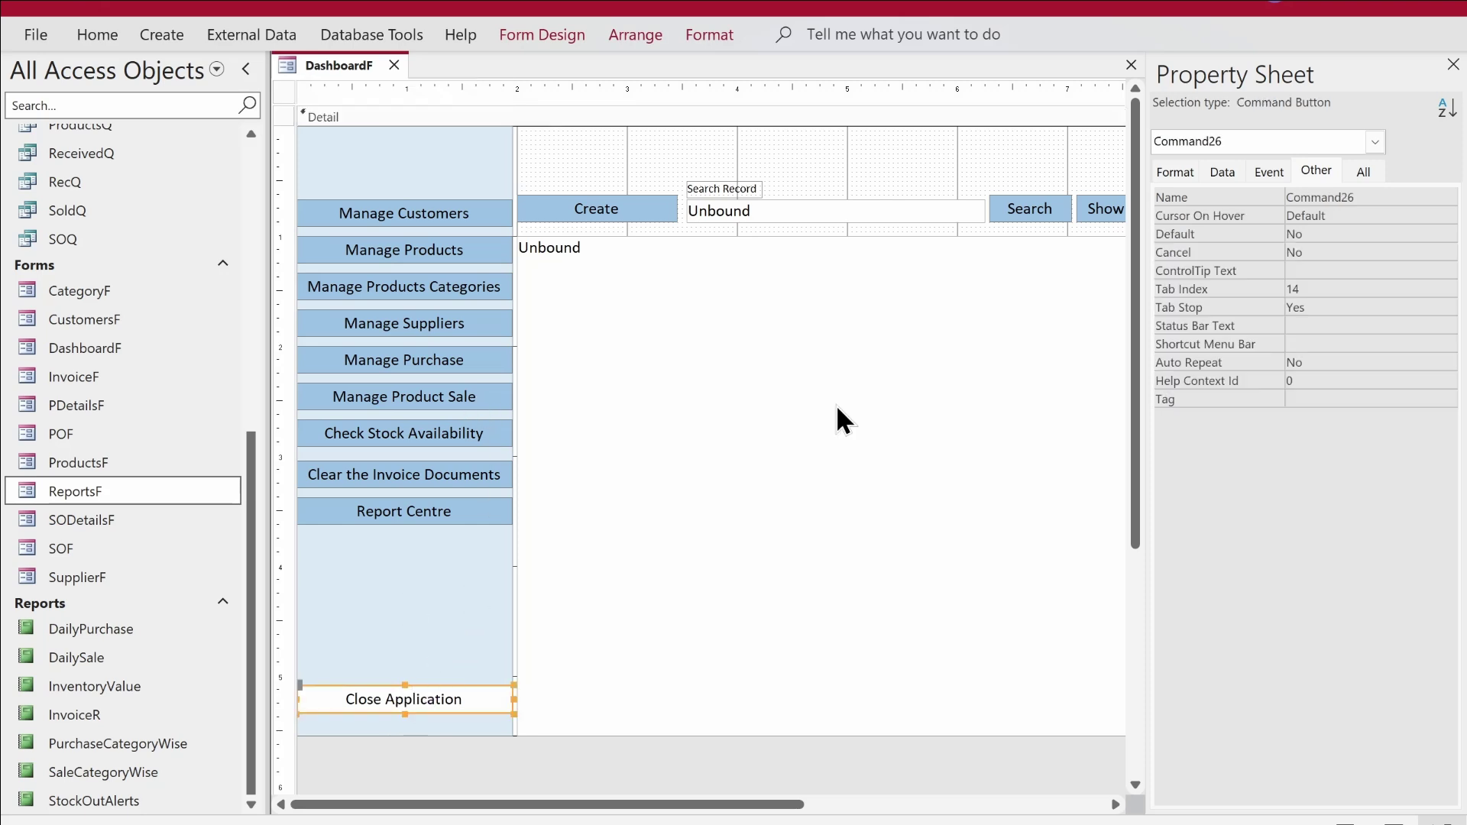
pyautogui.doubleClick(1331, 197)
pyautogui.write('btnClose')
pyautogui.press('Return')
# Create an On Click event procedure for btnClose with the Code Builder
pyautogui.click(1279, 172)
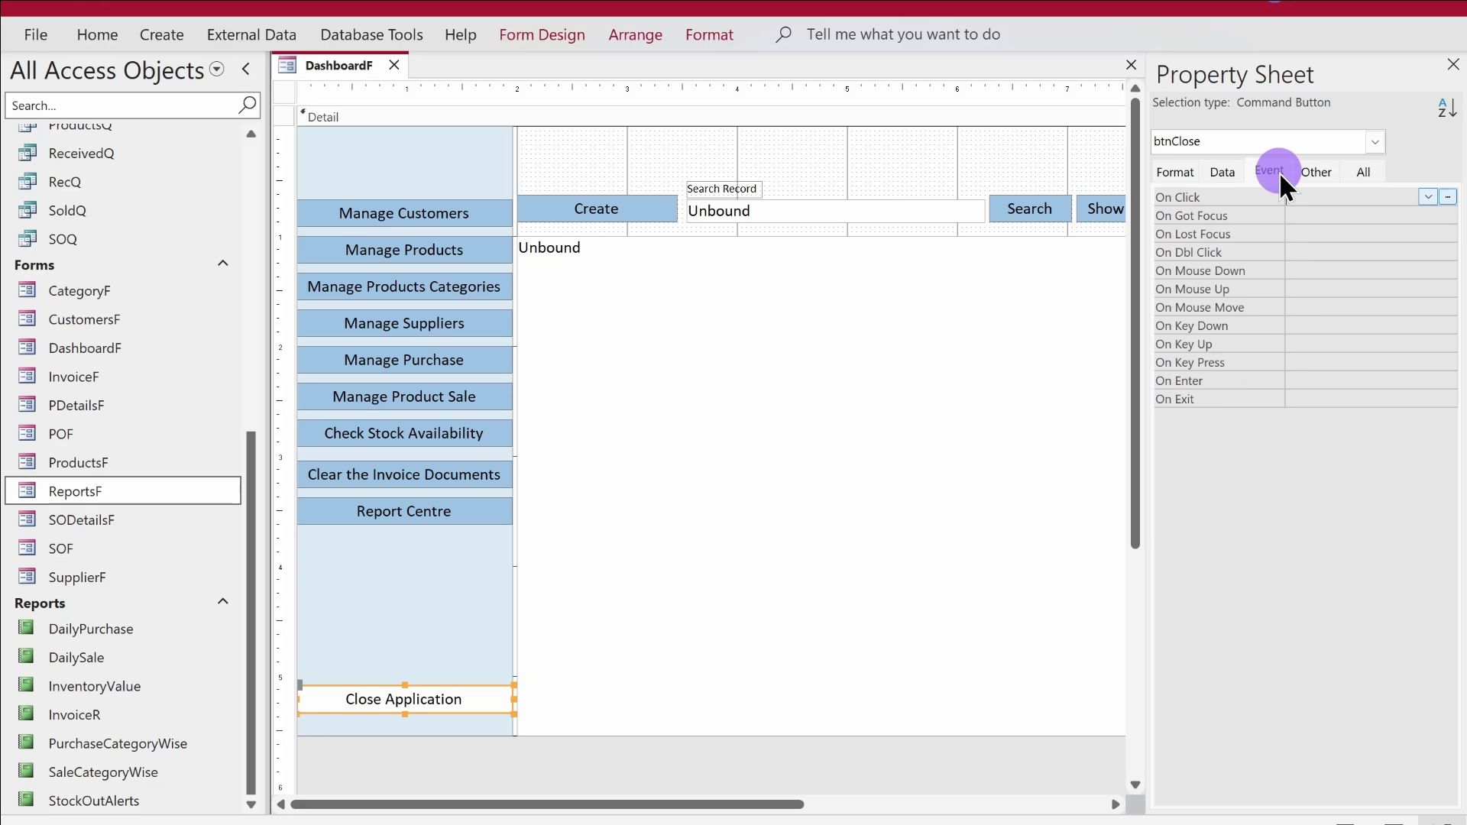
pyautogui.click(1447, 197)
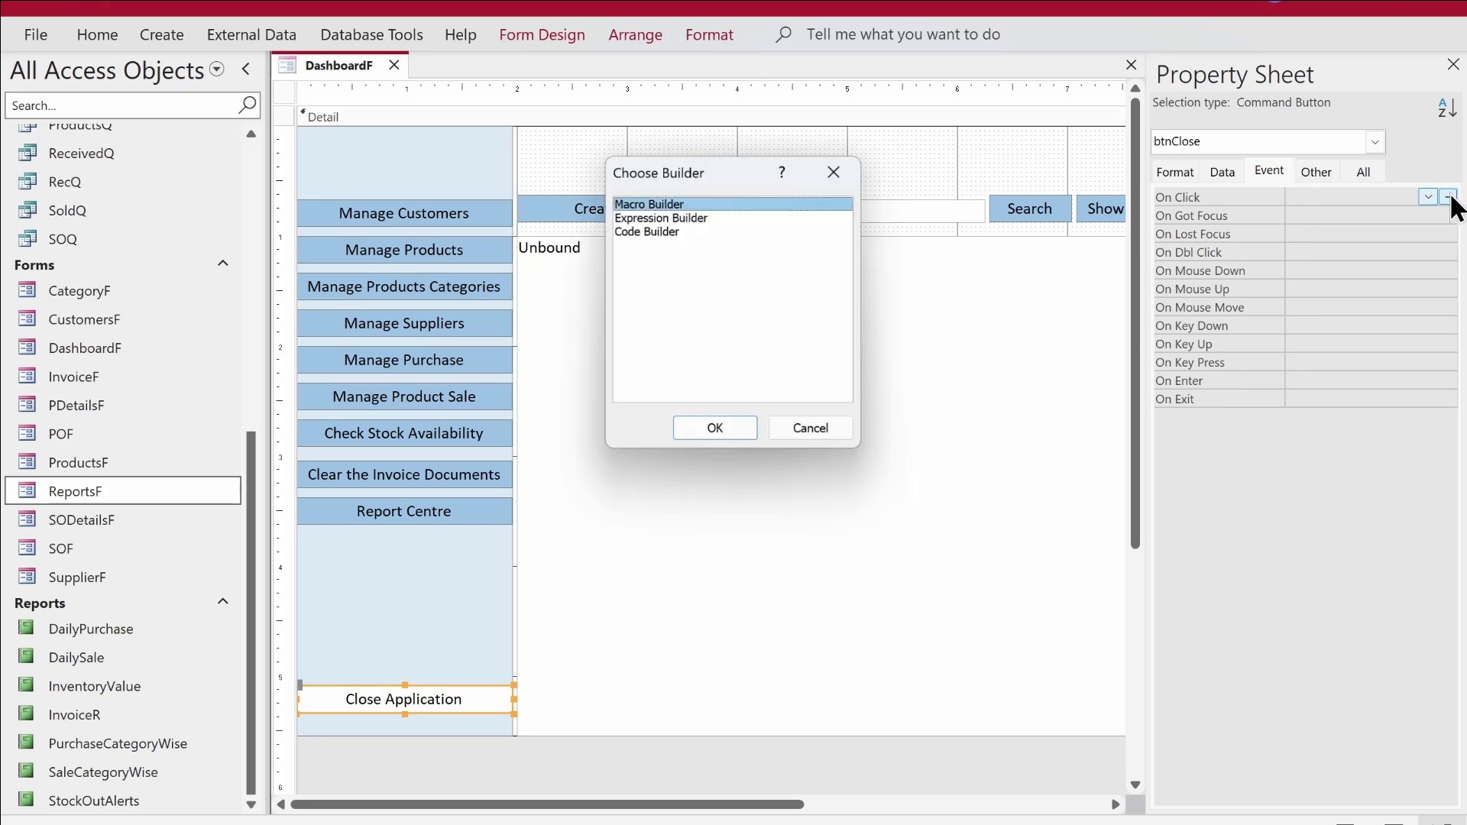
pyautogui.click(685, 230)
pyautogui.doubleClick(685, 227)
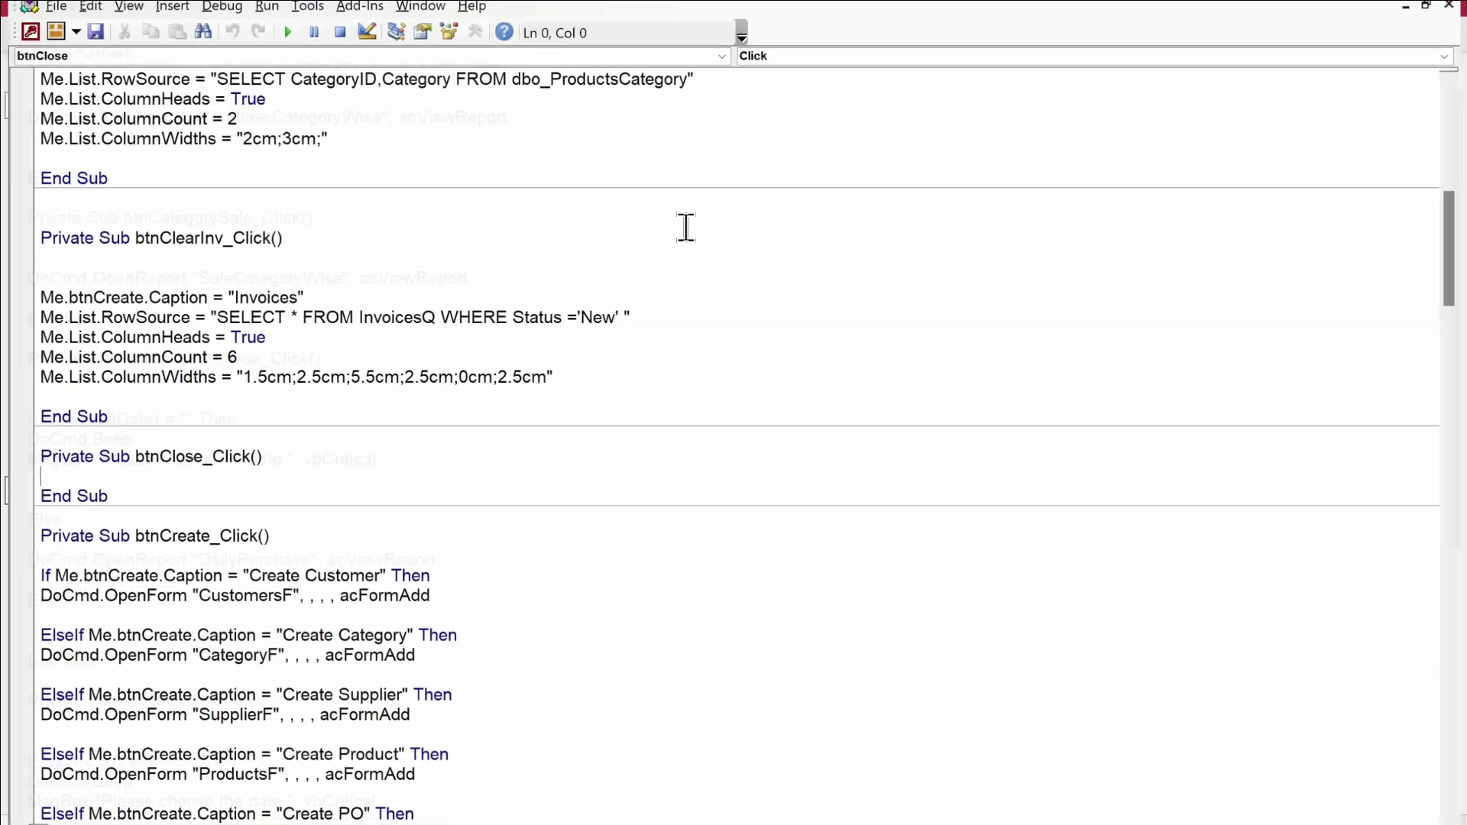
pyautogui.click(34, 498)
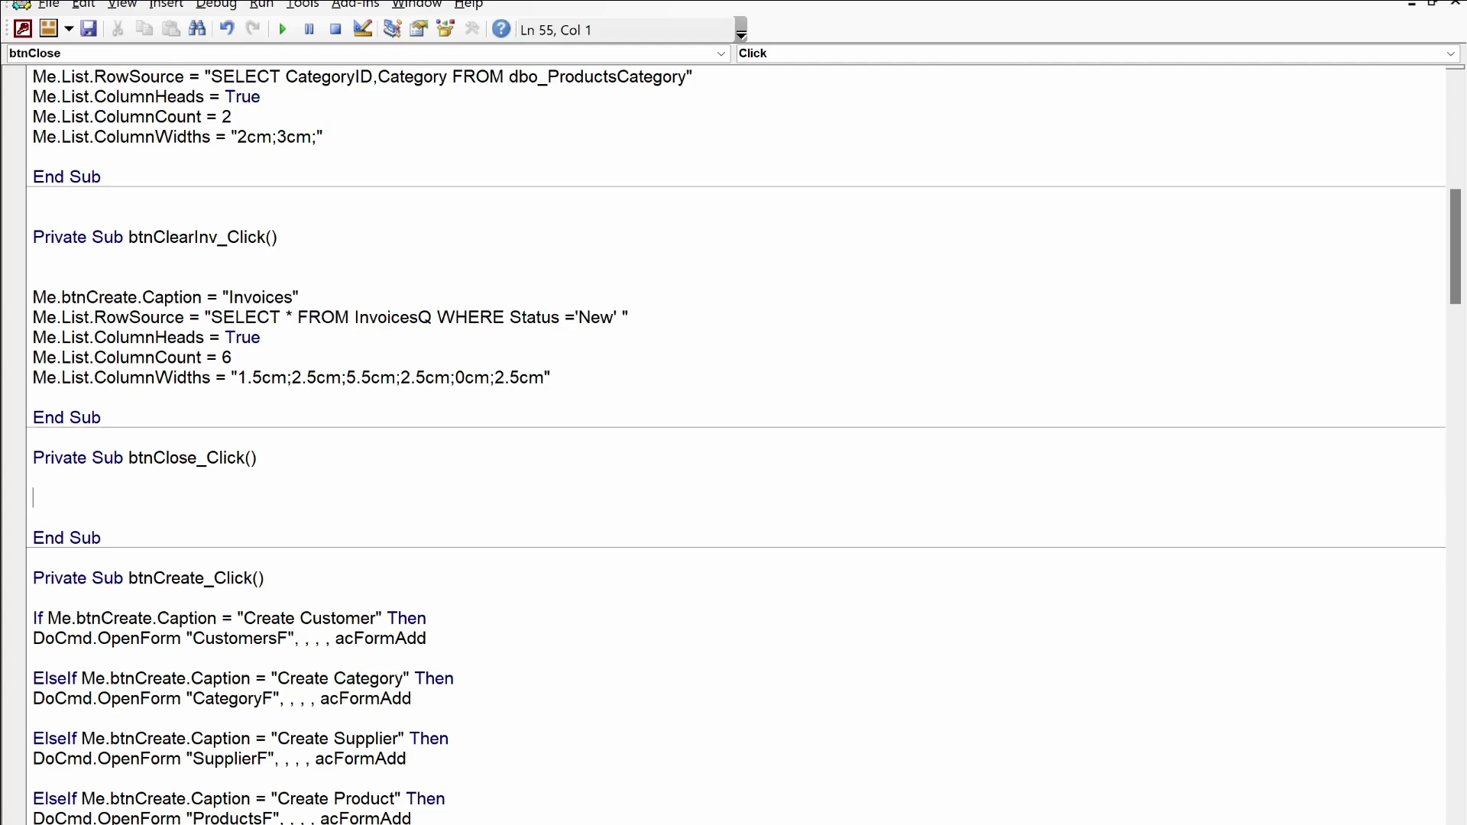
# In btnClose_Click, declare response as Integer and add a DoCmd.Beep line below it
pyautogui.write('dim response as inter')
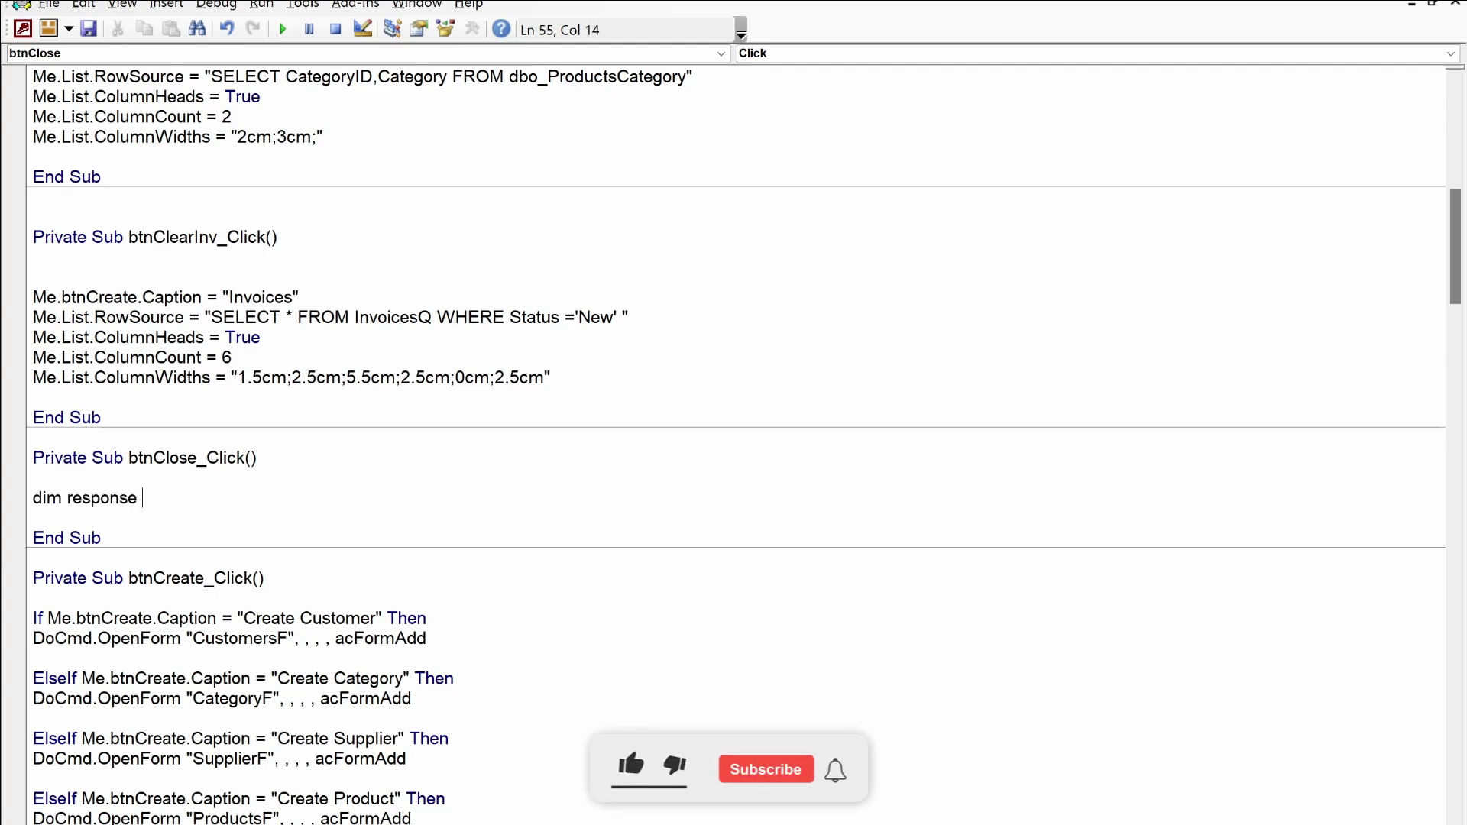
pyautogui.press('Tab')
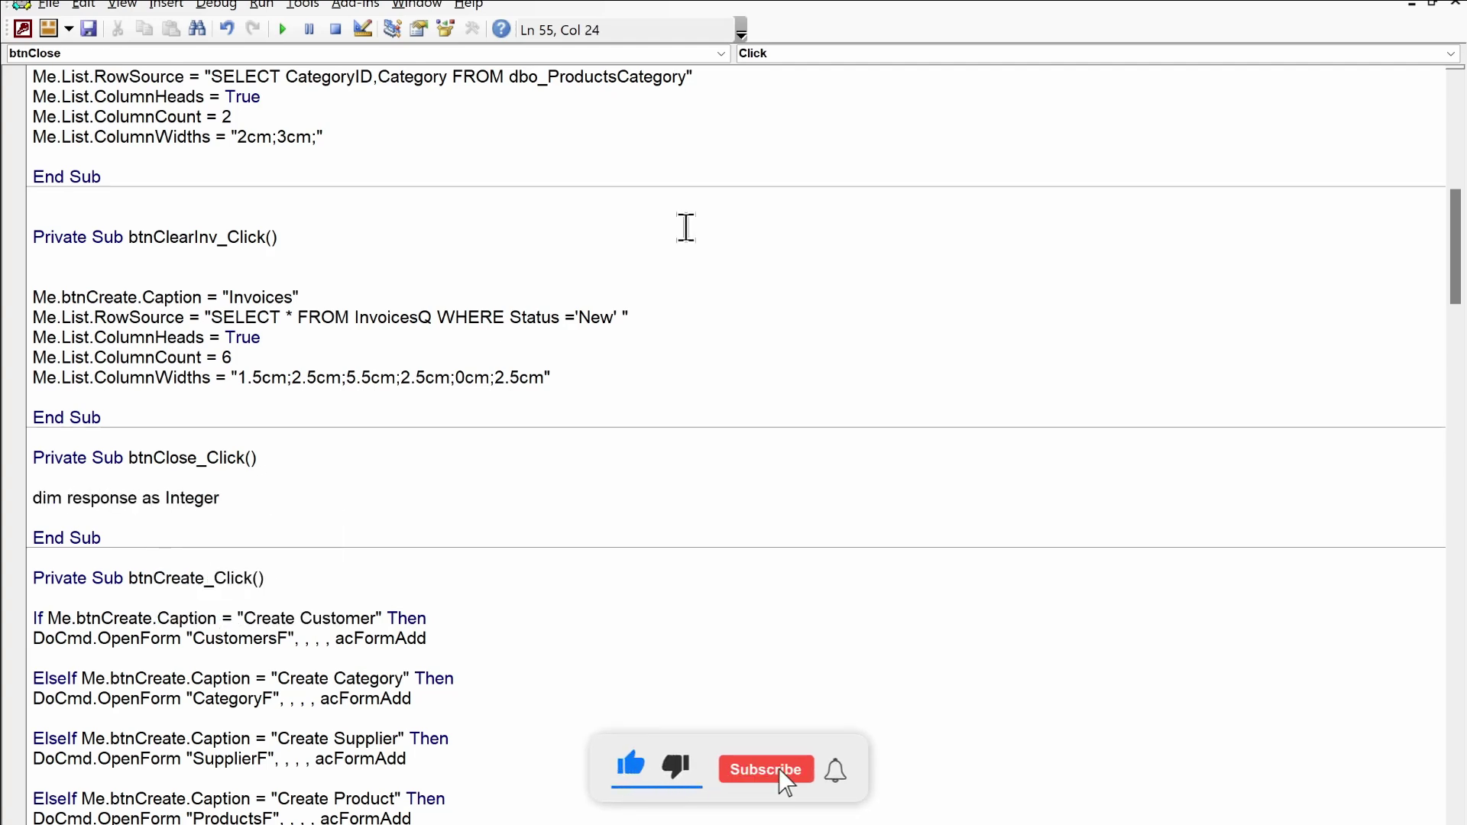
pyautogui.press('Return')
pyautogui.press('Return')
pyautogui.press('Return')
pyautogui.write('docmd.b')
pyautogui.press('Return')
# Assign response a MsgBox with the prompt "You are about to close this application, are you sure to proceed?"
pyautogui.write('resp')
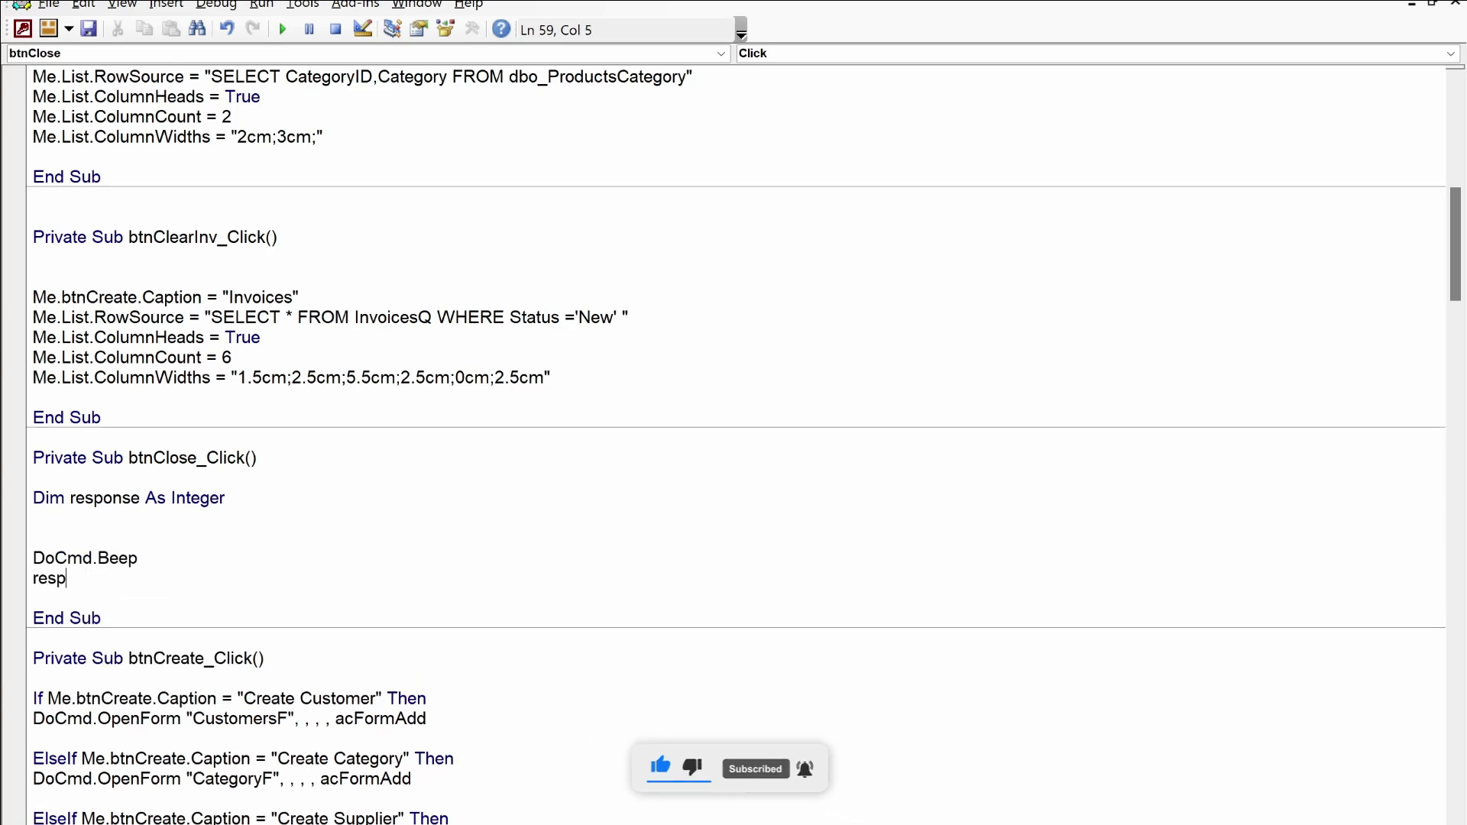
pyautogui.write('onse = msgbox(')
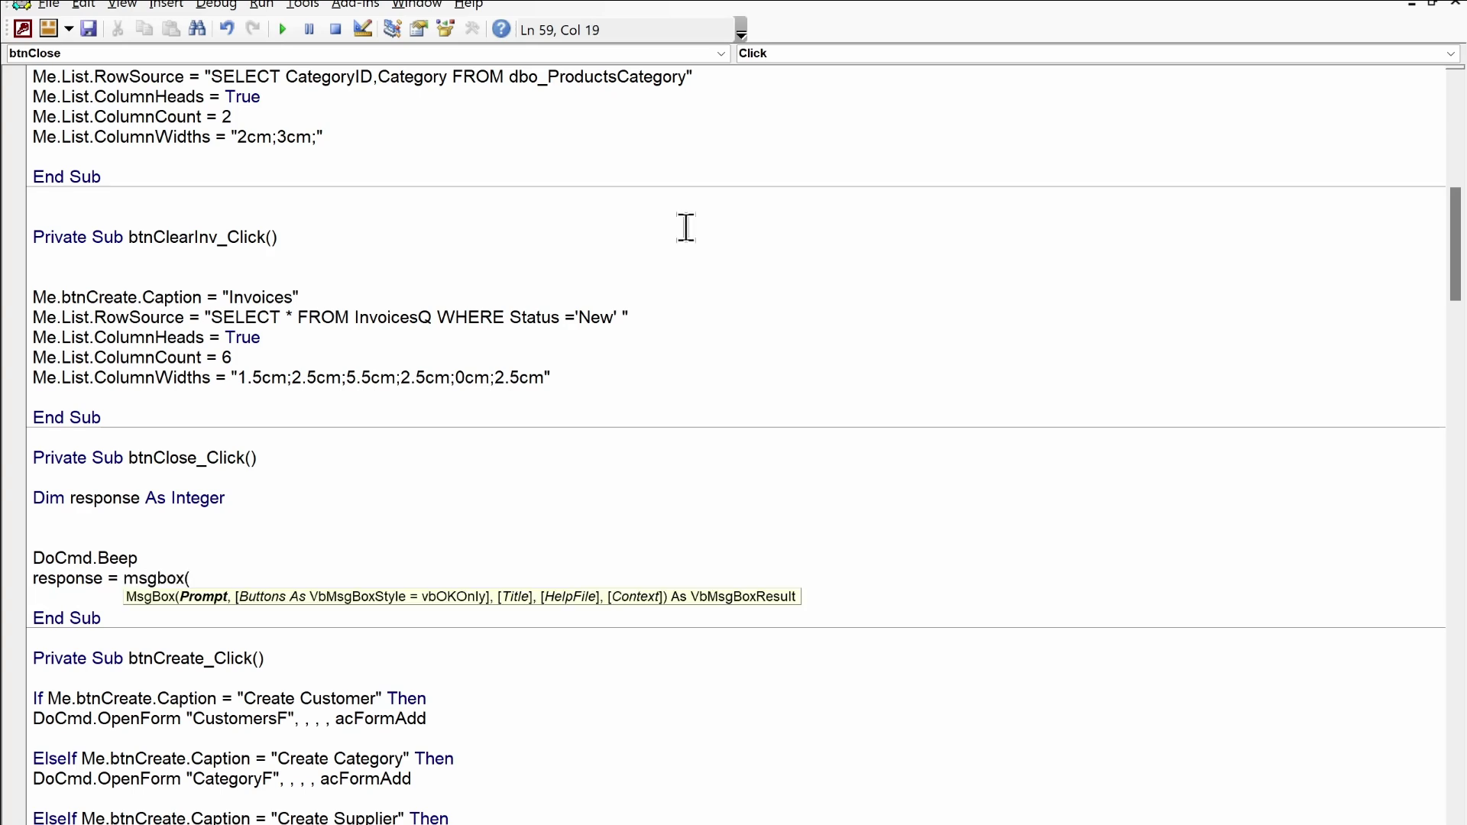
pyautogui.write(')')
pyautogui.write('""')
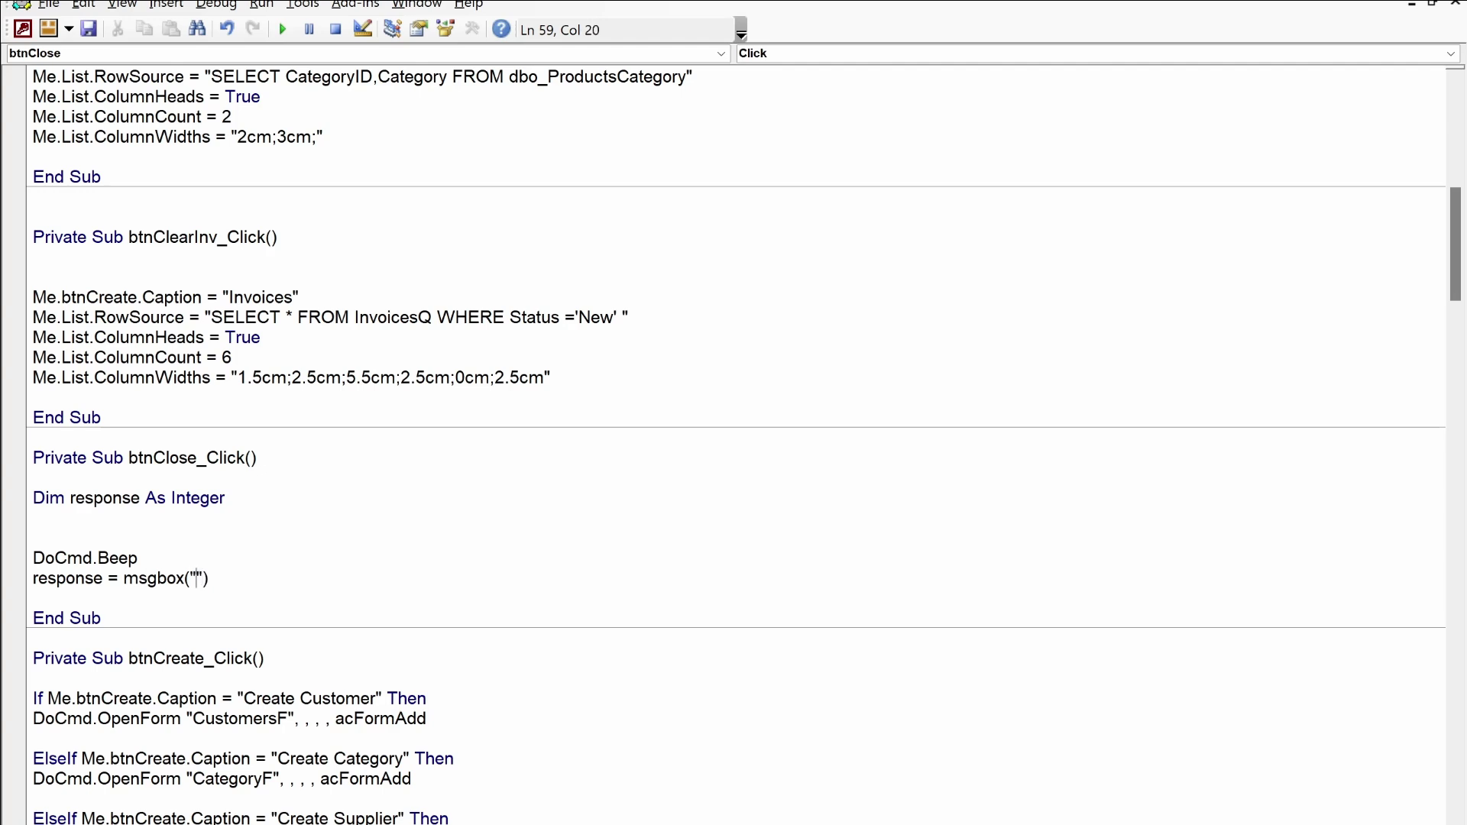
pyautogui.write('You are about')
pyautogui.write(' to close this ')
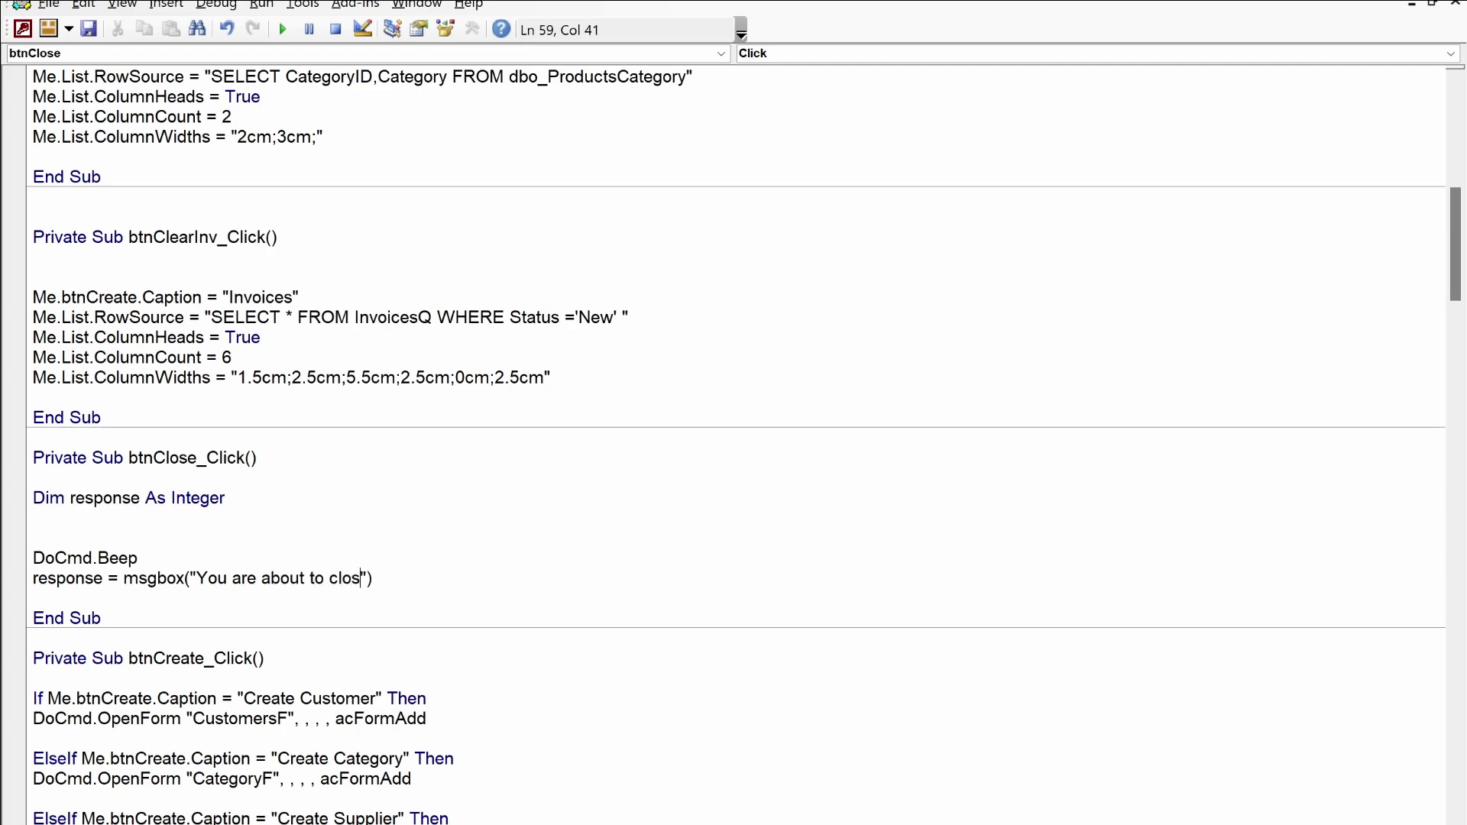
pyautogui.write('application, ')
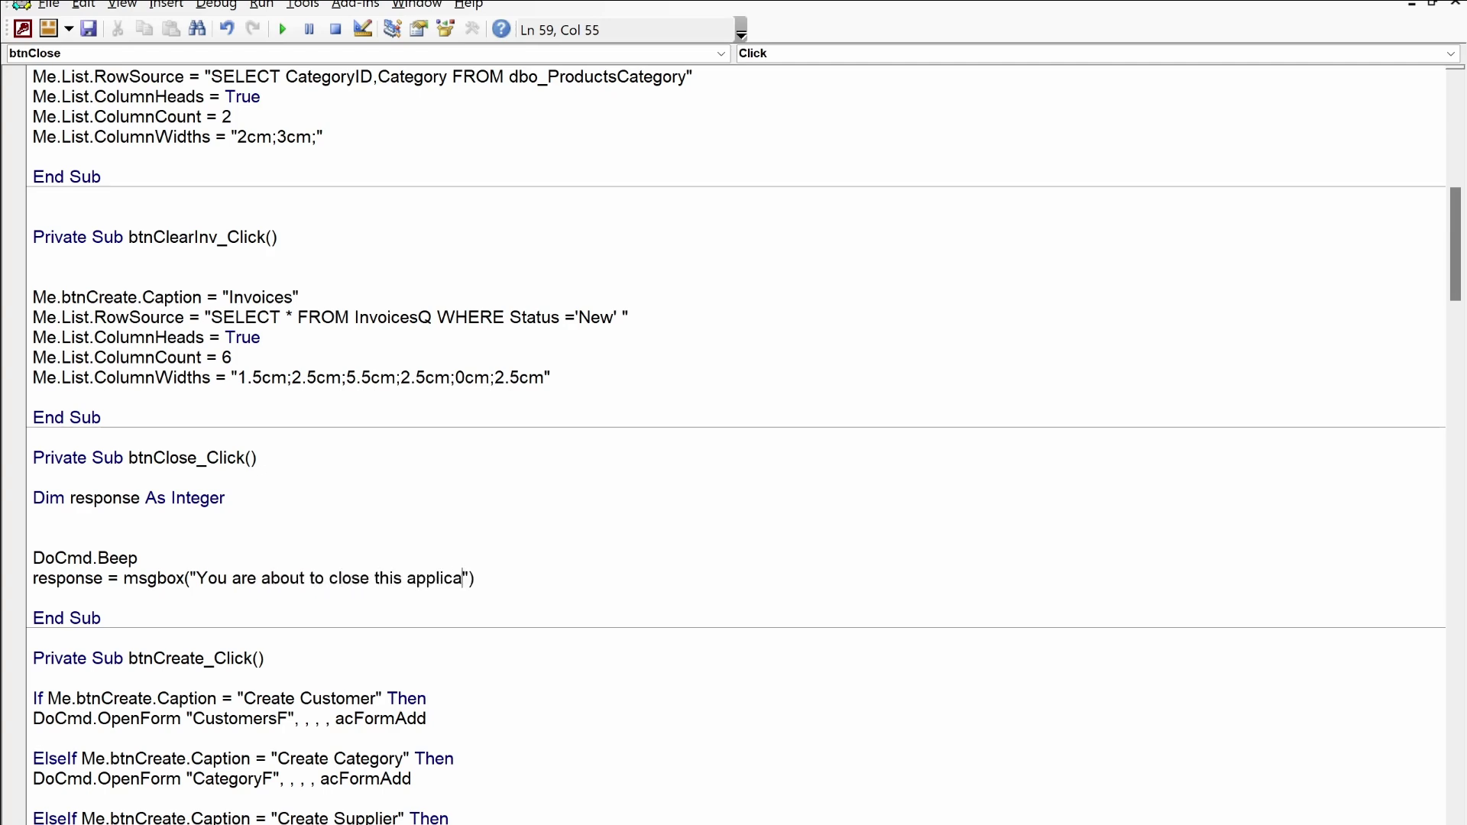
pyautogui.write('are you ')
pyautogui.write('sure to procee')
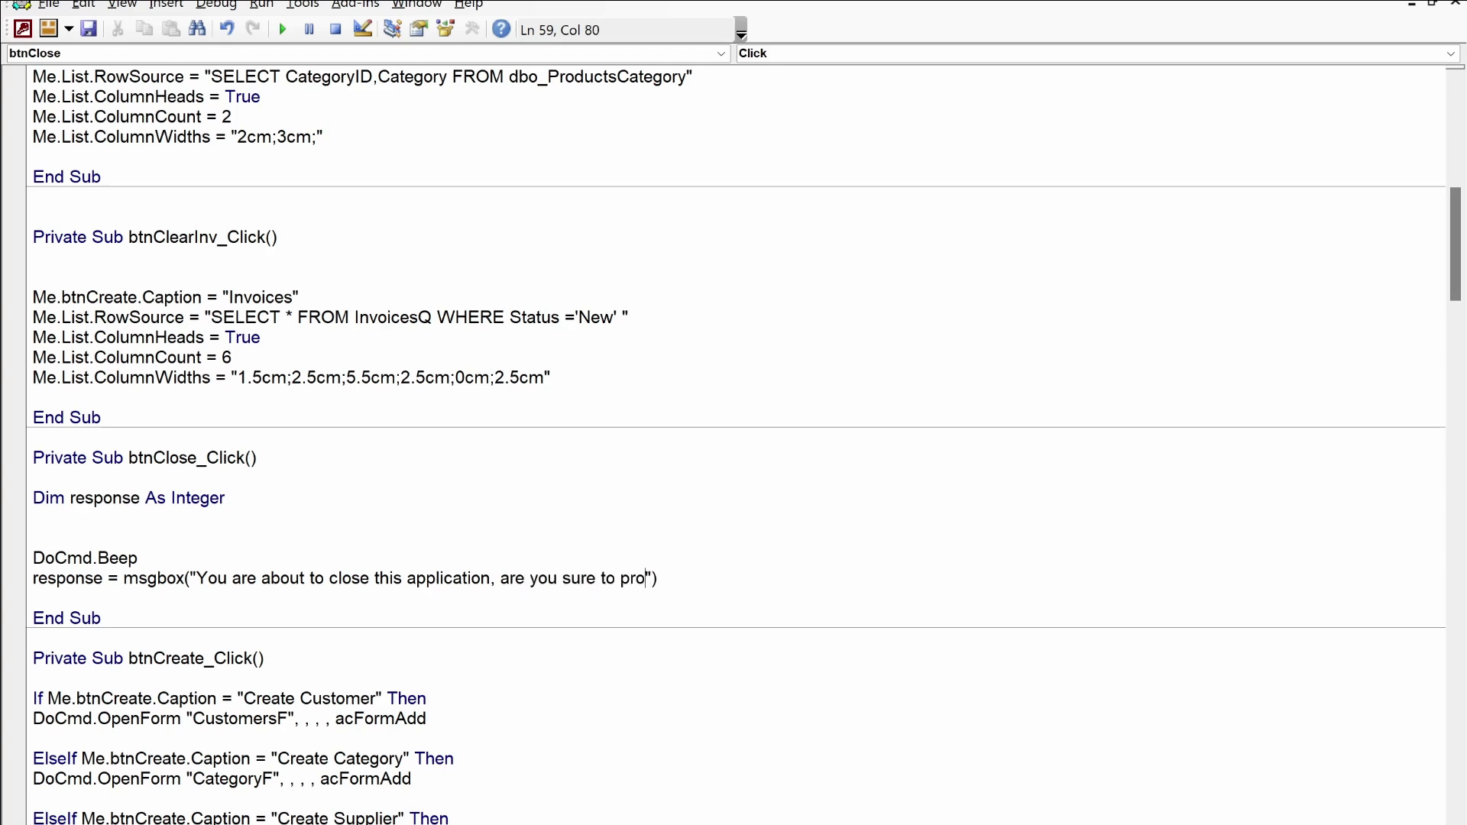
pyautogui.write('d')
pyautogui.write('?')
# Add vbYesNo + vbQuestion as the buttons argument of the closing message box
pyautogui.press('Right')
pyautogui.write(',vbyes')
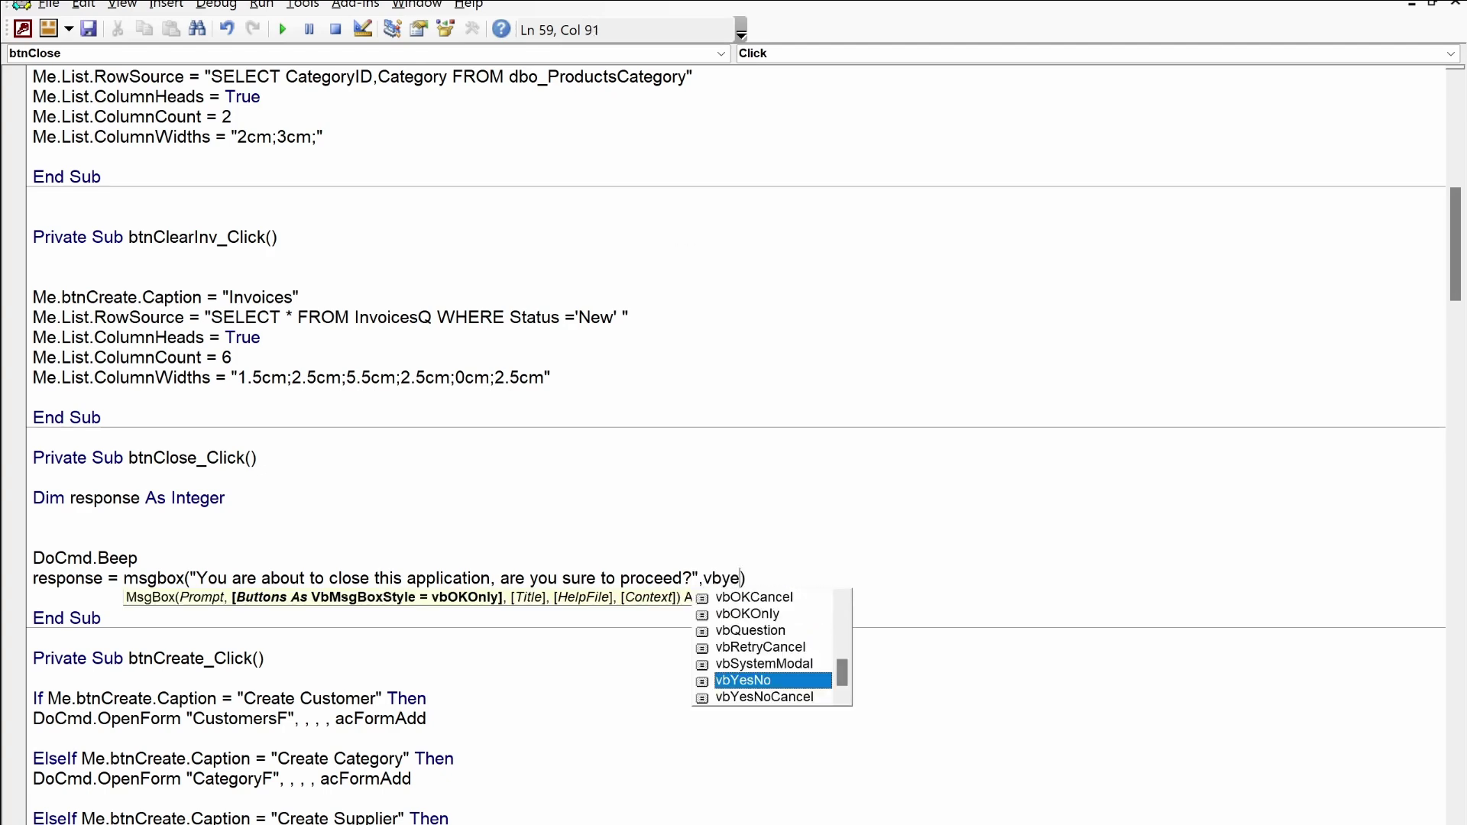
pyautogui.press('Tab')
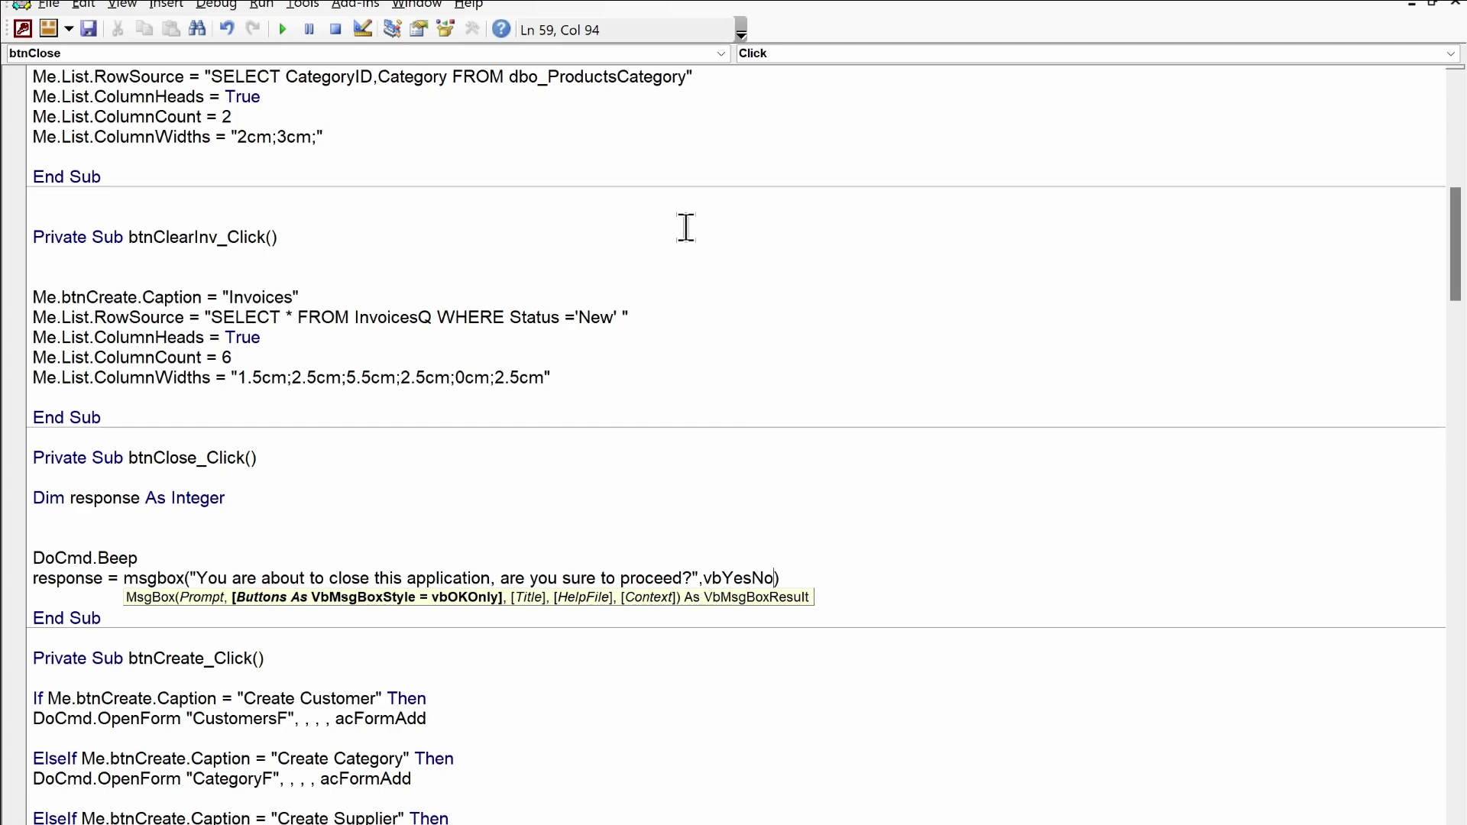
pyautogui.write('+')
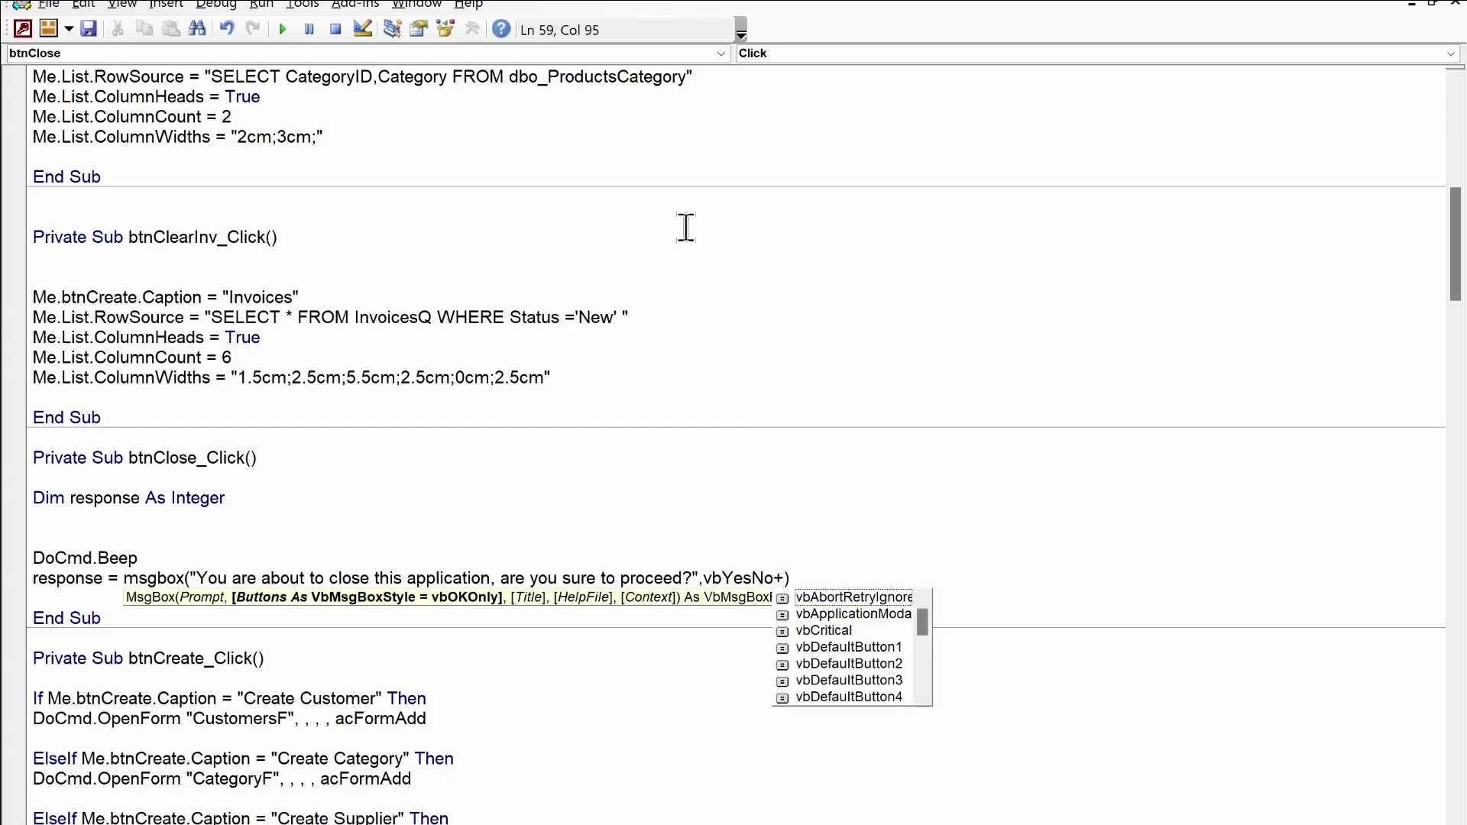
pyautogui.write('vbqu')
pyautogui.press('Tab')
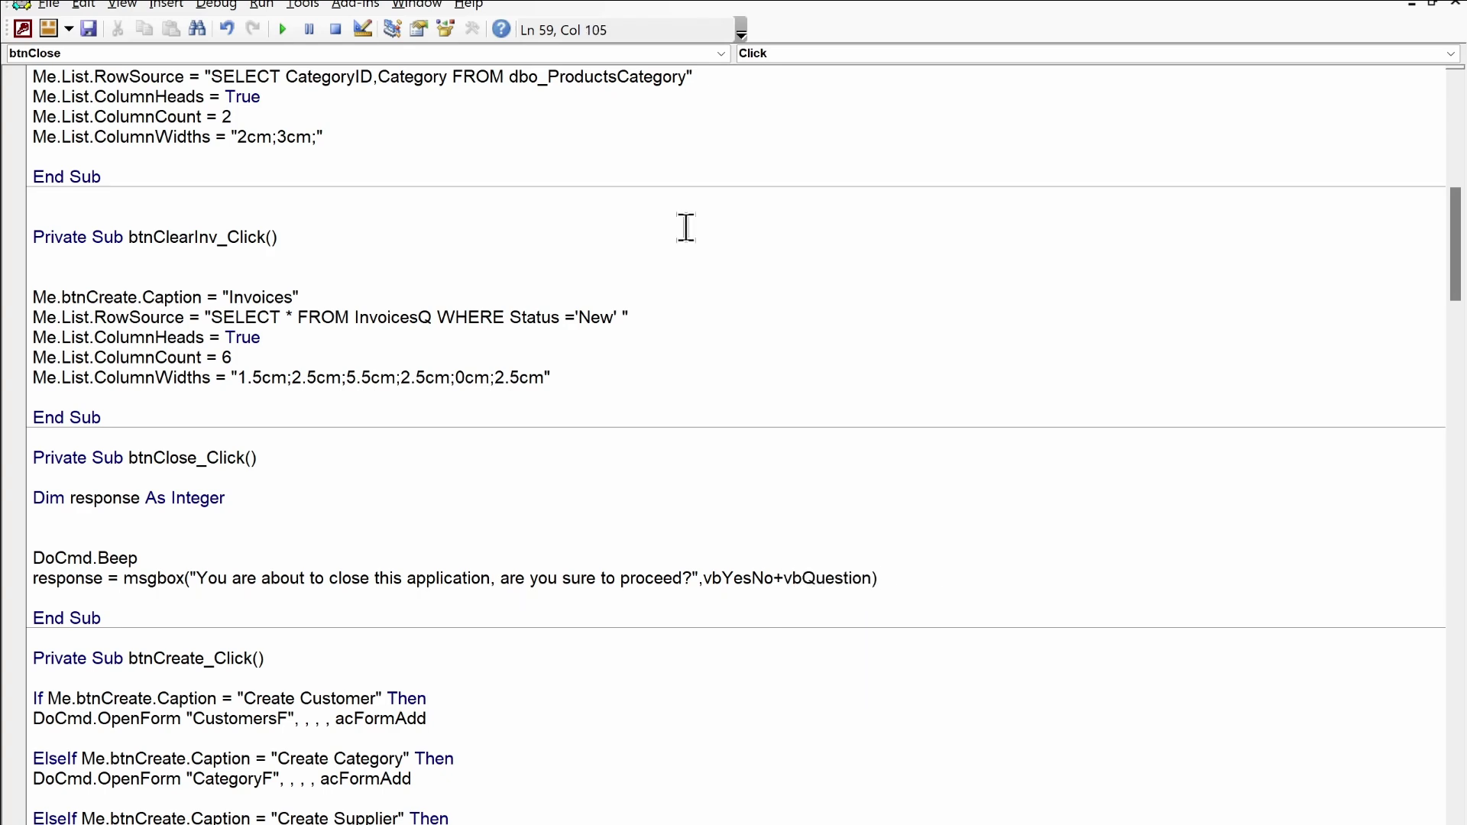
# Below the message box line, start an If response = vbYes Then block with DoCmd.Beep inside it
pyautogui.press('Return')
pyautogui.write('if r')
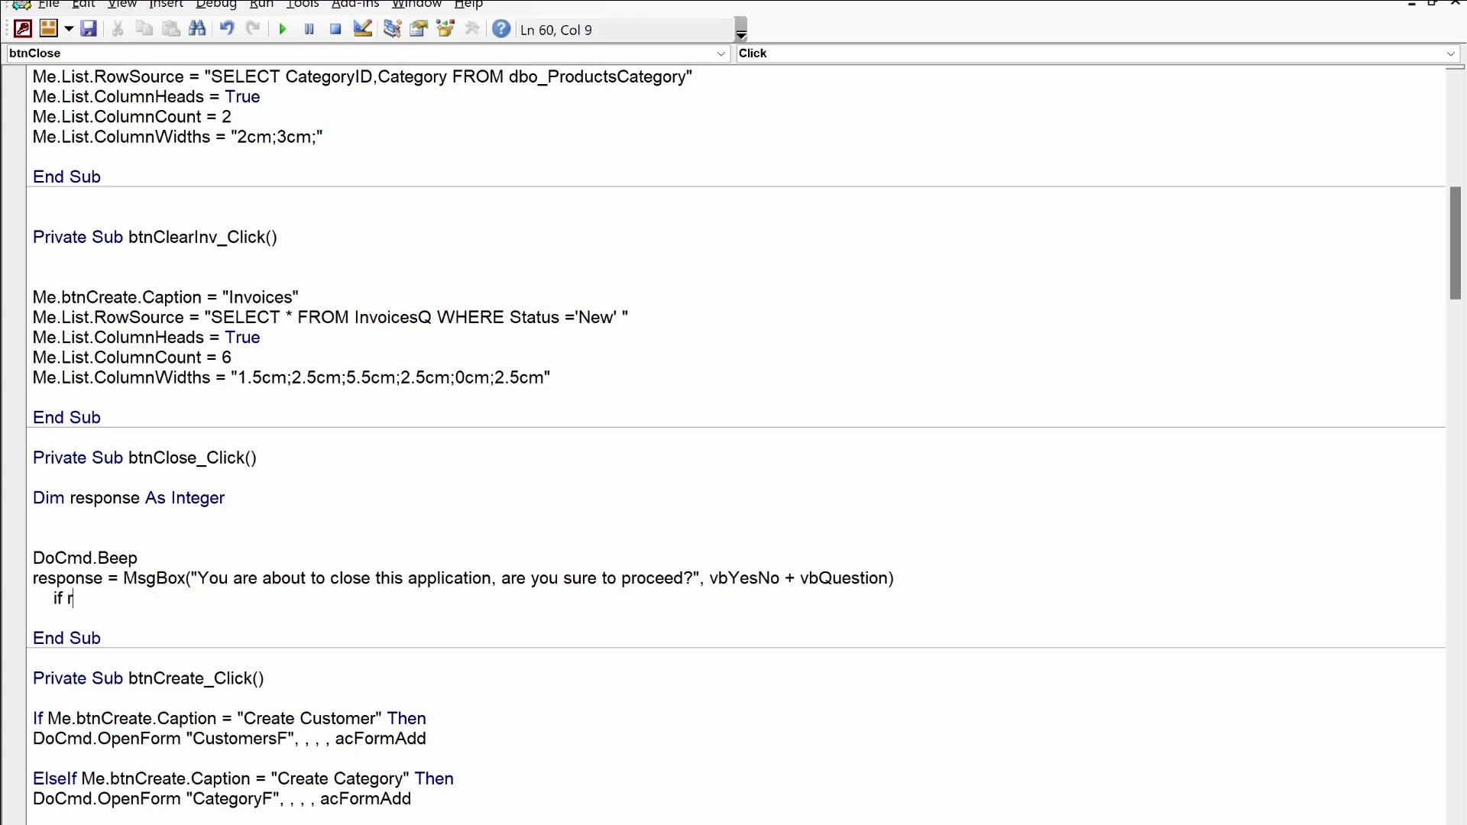
pyautogui.write('esponse = vbyes then')
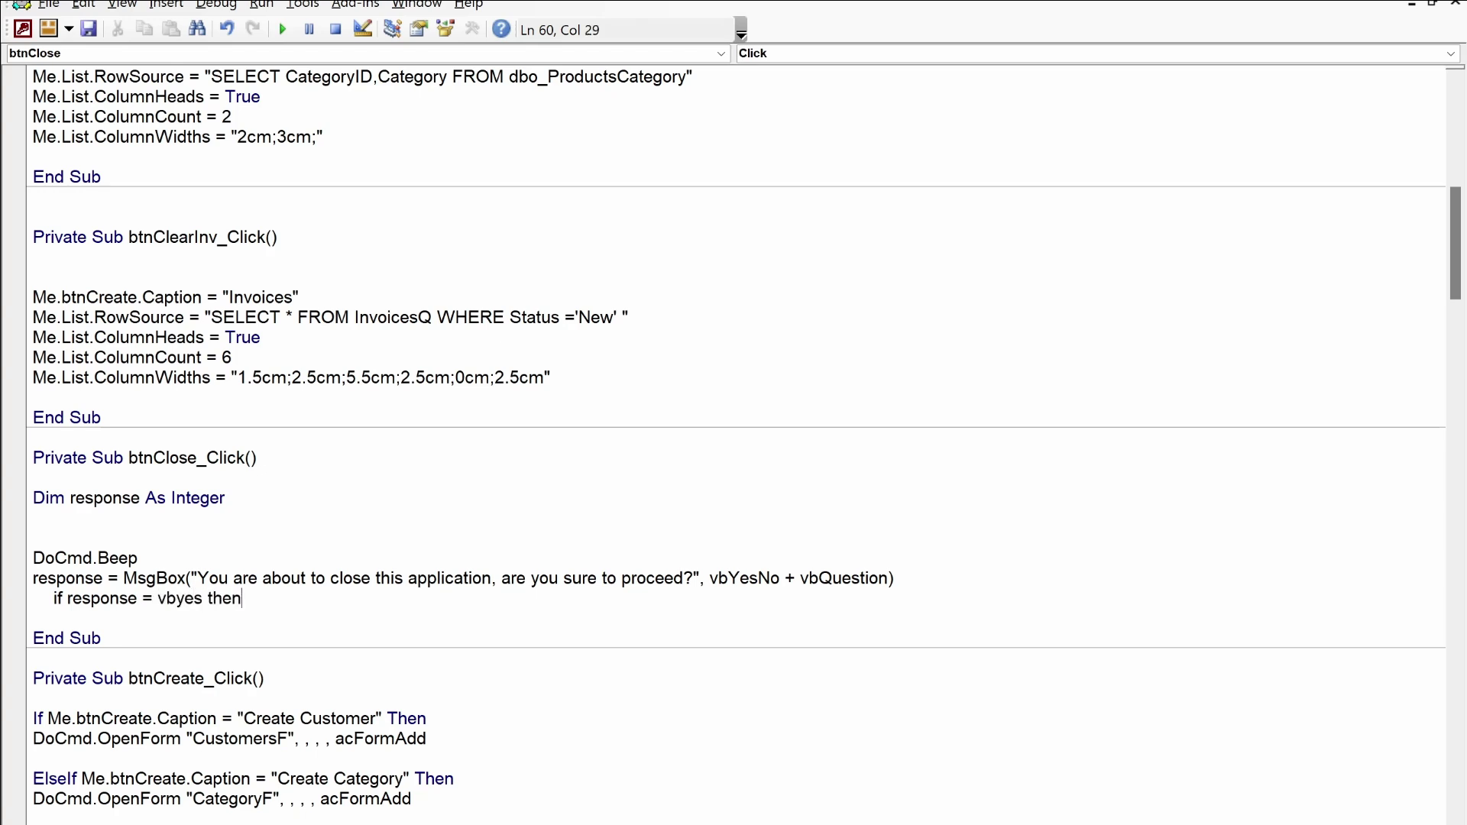
pyautogui.press('Return')
pyautogui.write('docmd.')
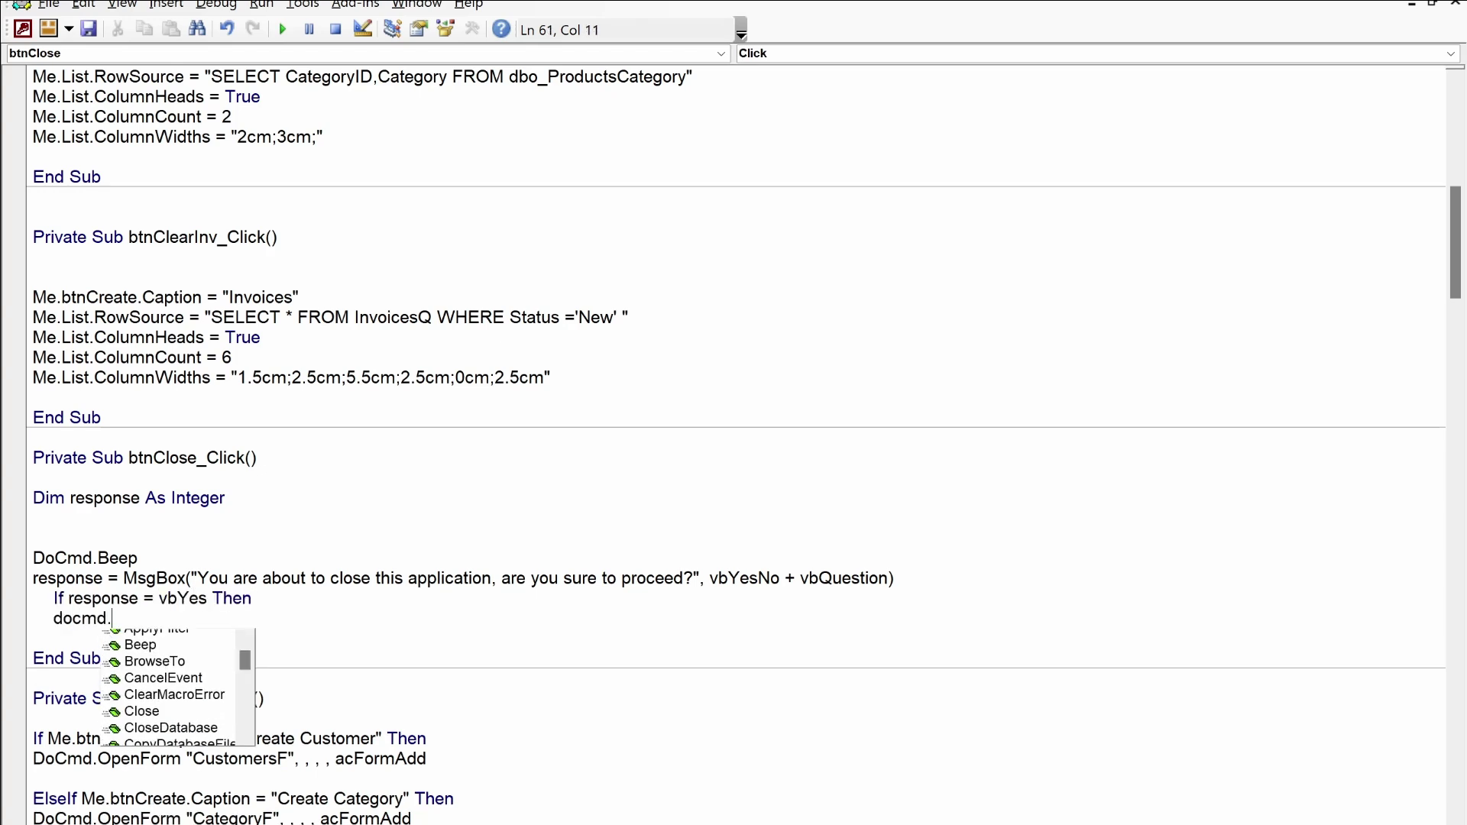
pyautogui.write('beep')
pyautogui.press('Return')
pyautogui.write('m')
pyautogui.press('BackSpace')
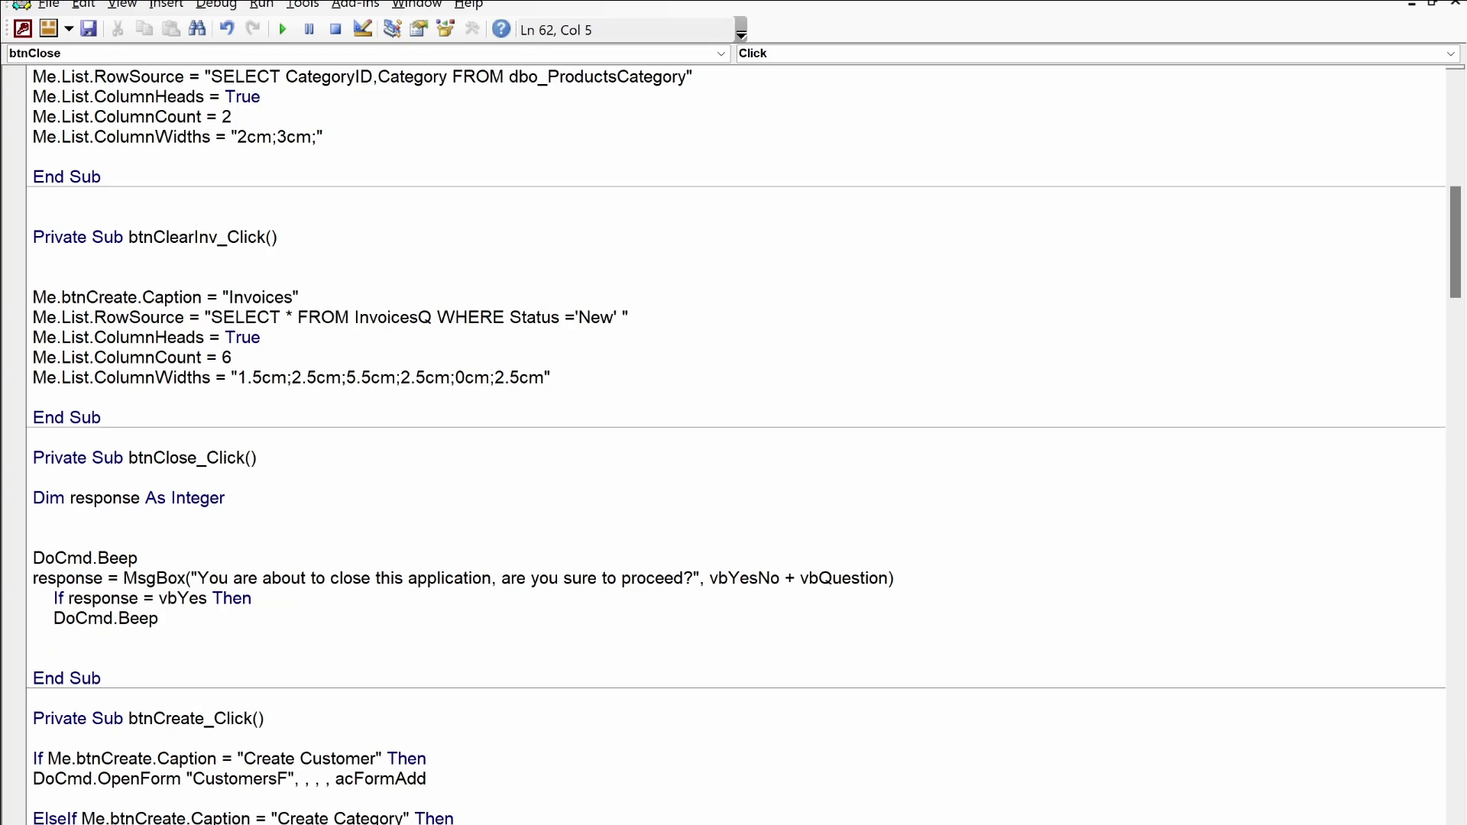
# Add DoCmd.CloseDatabase below the beep in the vbYes branch
pyautogui.write('docmd.close')
pyautogui.press('Down')
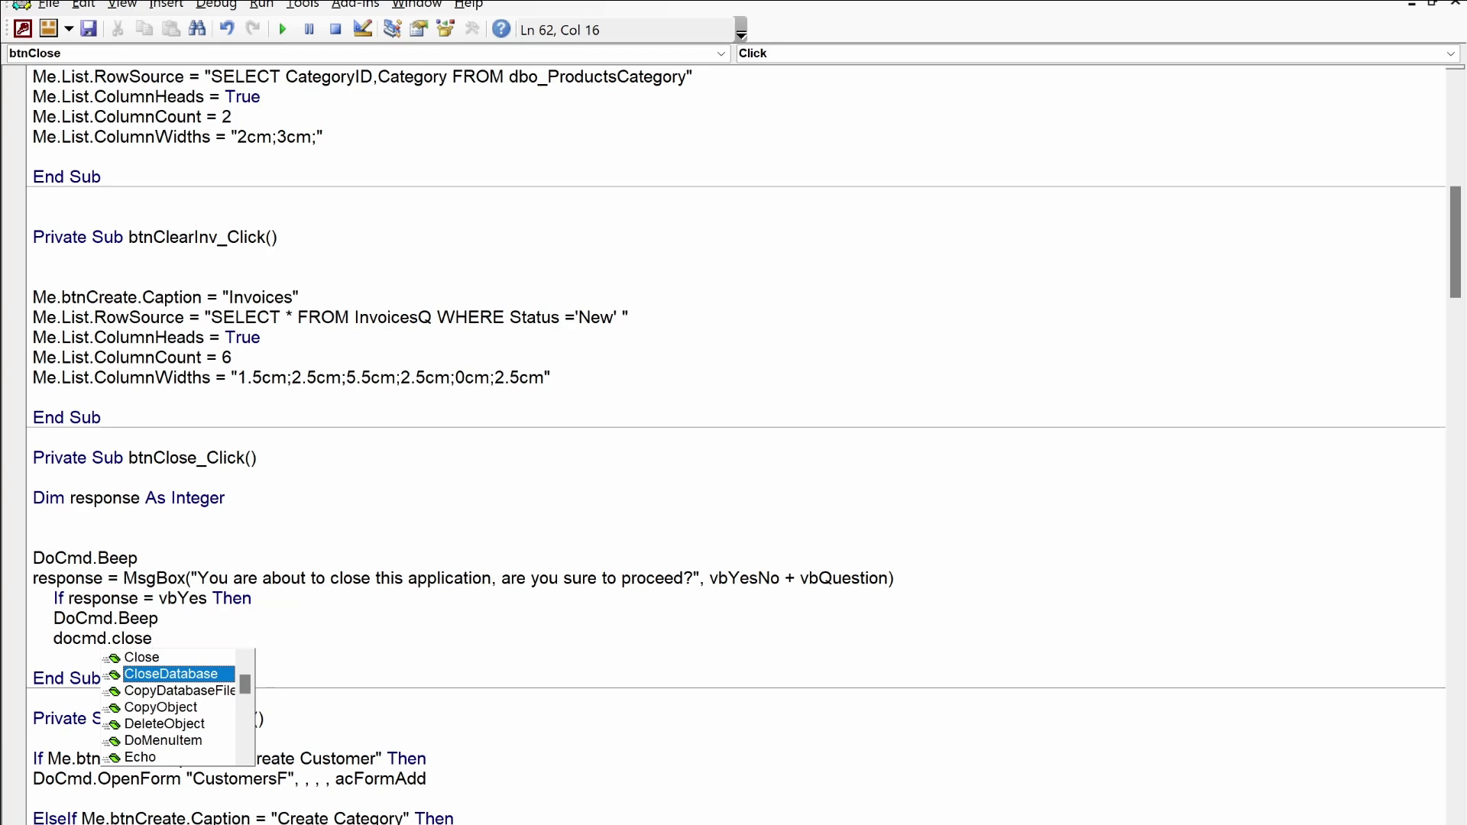
pyautogui.press('Tab')
pyautogui.press('Return')
pyautogui.press('Return')
# Add an Else branch with the comment 'do nothing, end the block with End If, and close the code editor
pyautogui.write('else')
pyautogui.press('Return')
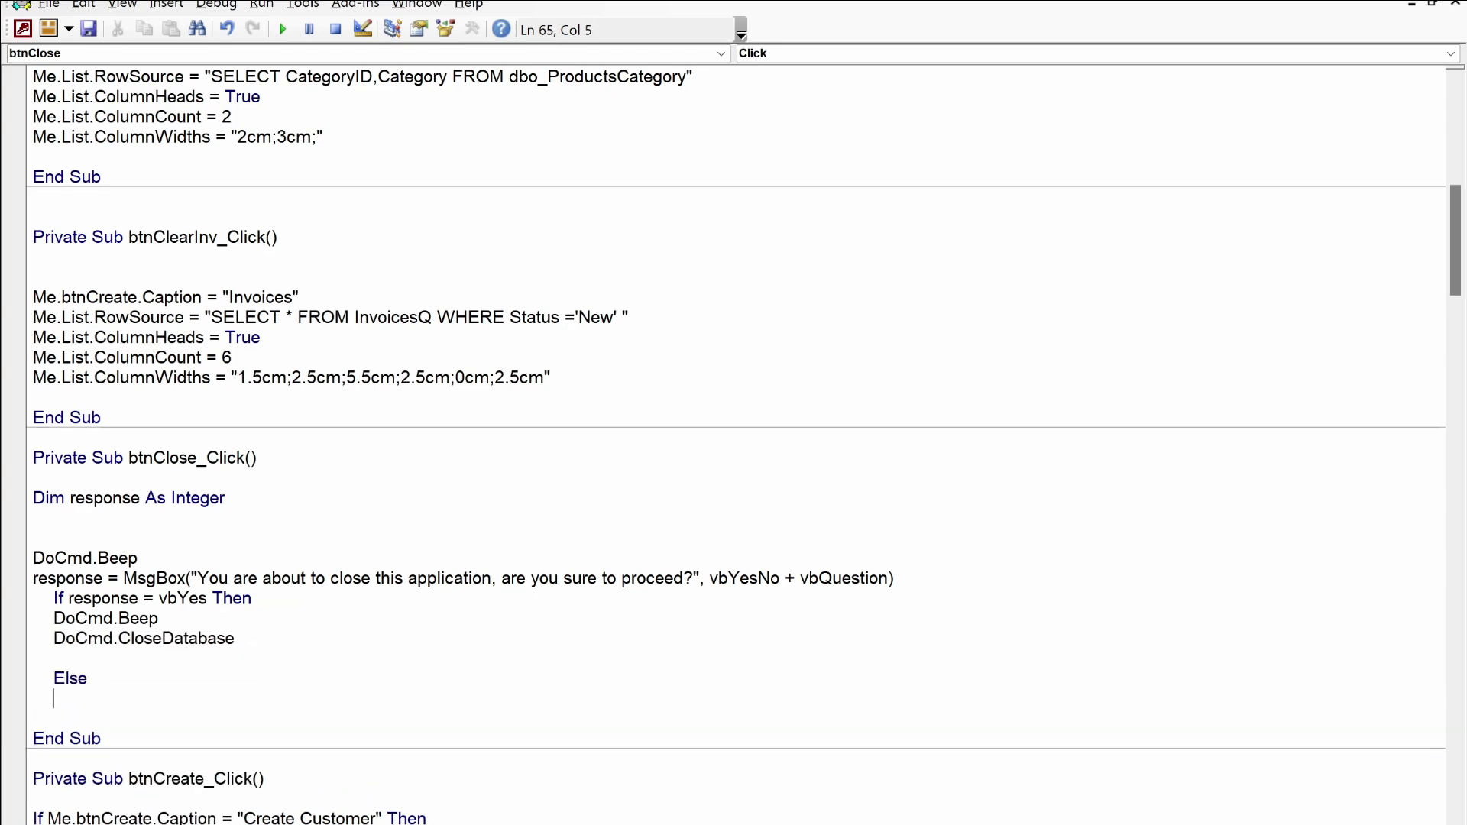
pyautogui.write("'do nothing")
pyautogui.press('Return')
pyautogui.write('end if')
pyautogui.press('Down')
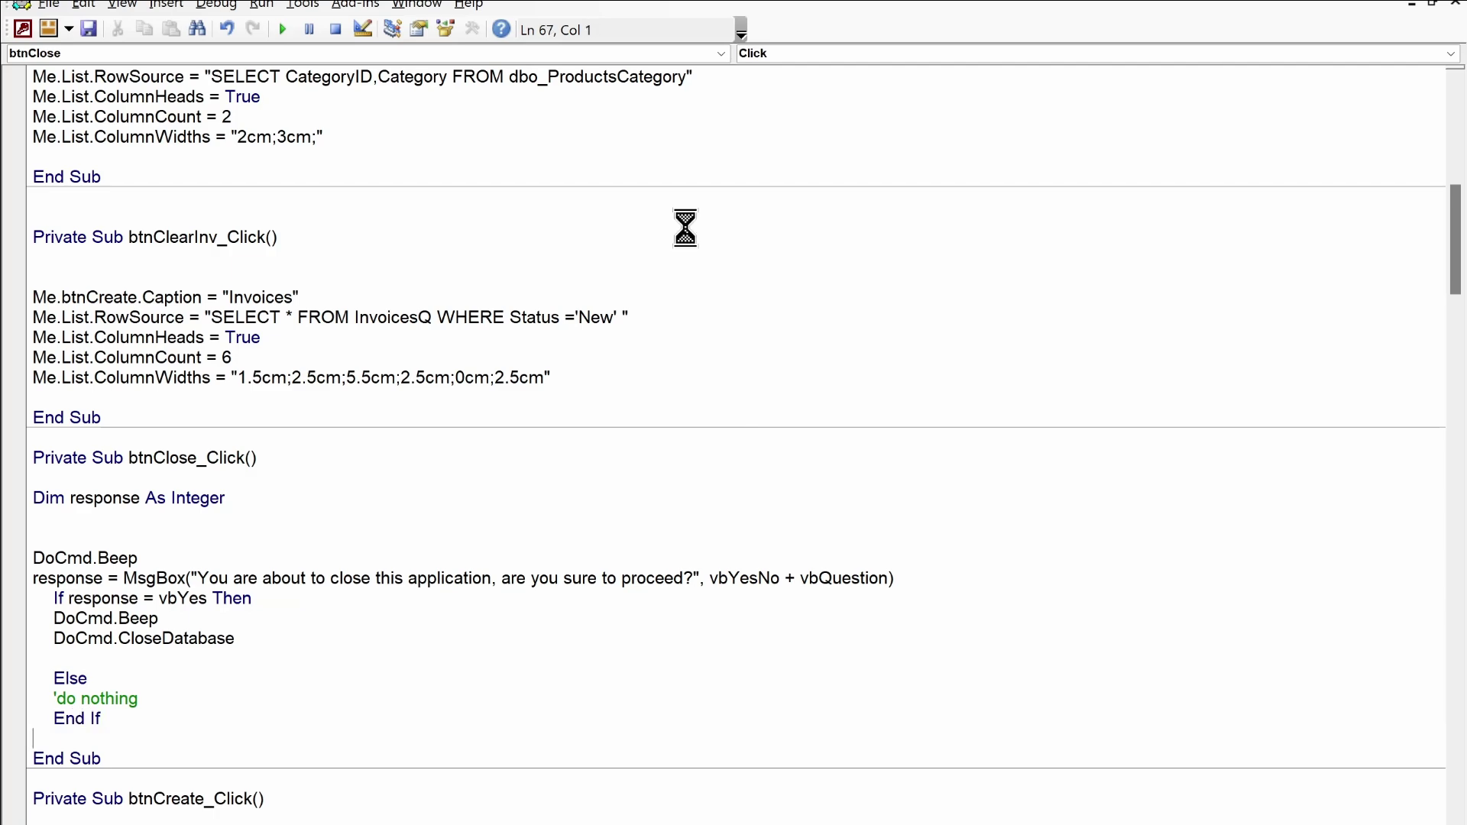
pyautogui.click(1455, 6)
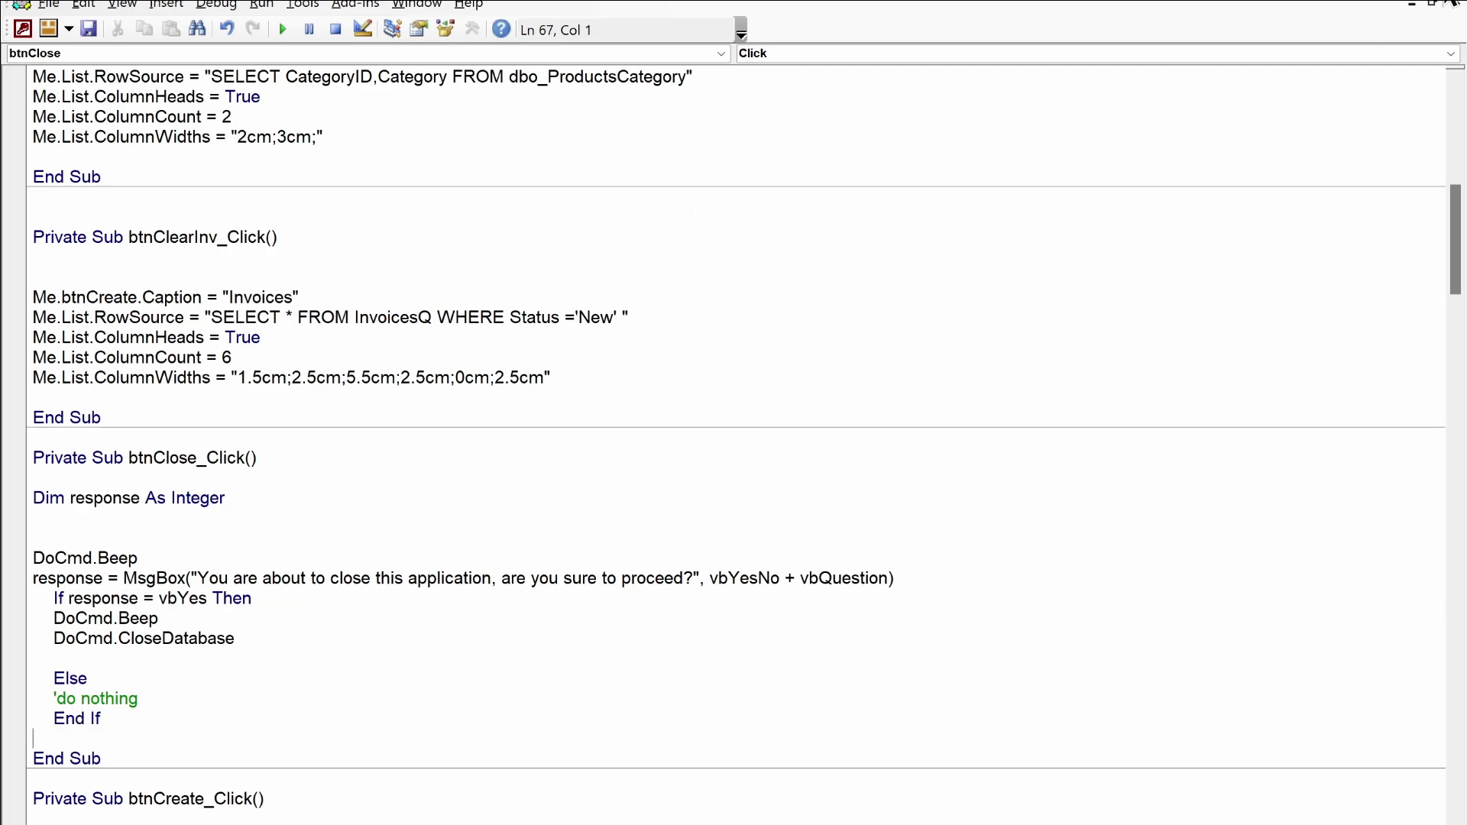
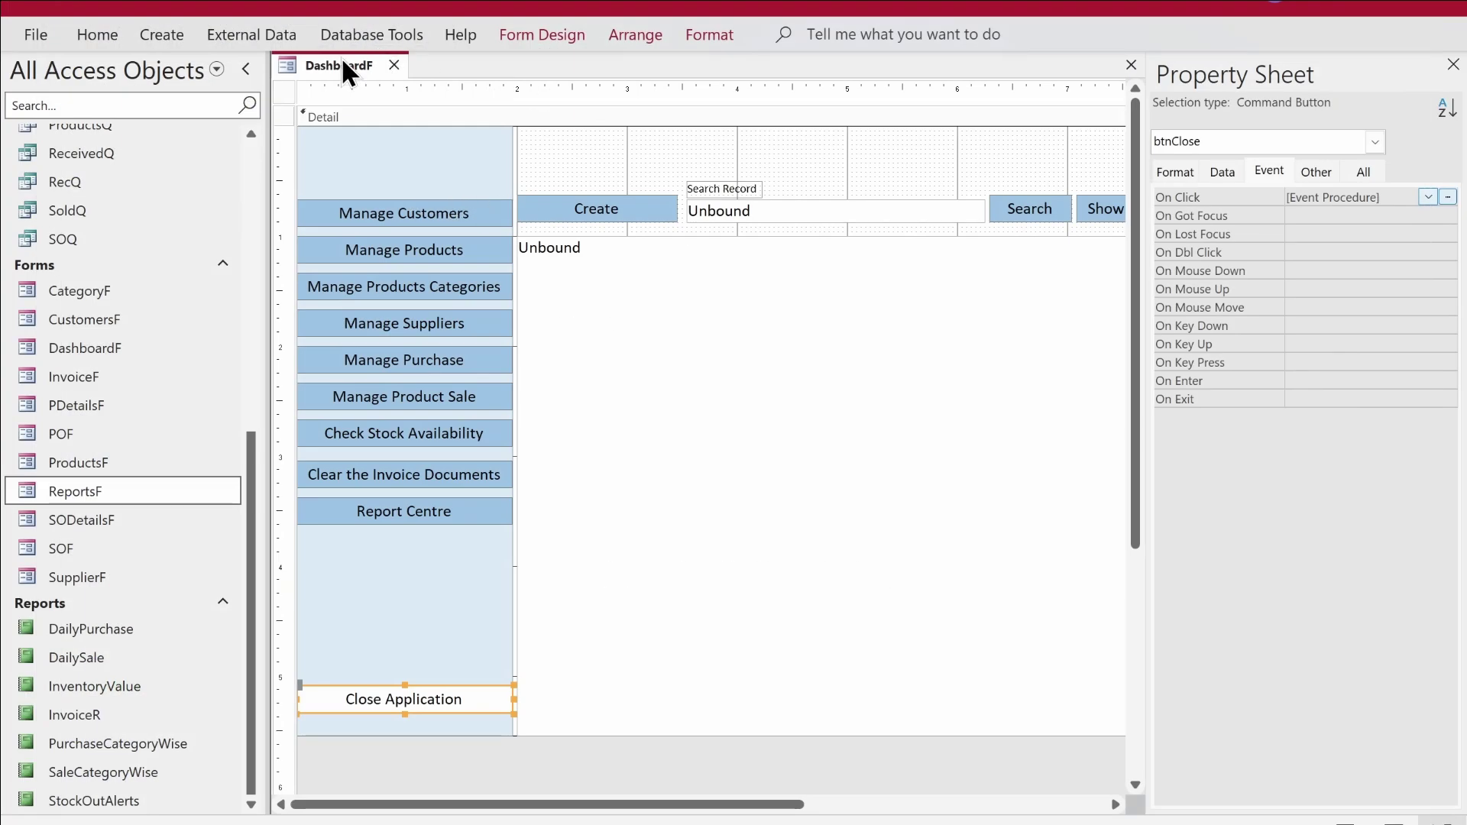
# Show the dashboard in Form View and enlarge its window to check how the controls follow the resizing
pyautogui.rightClick(362, 67)
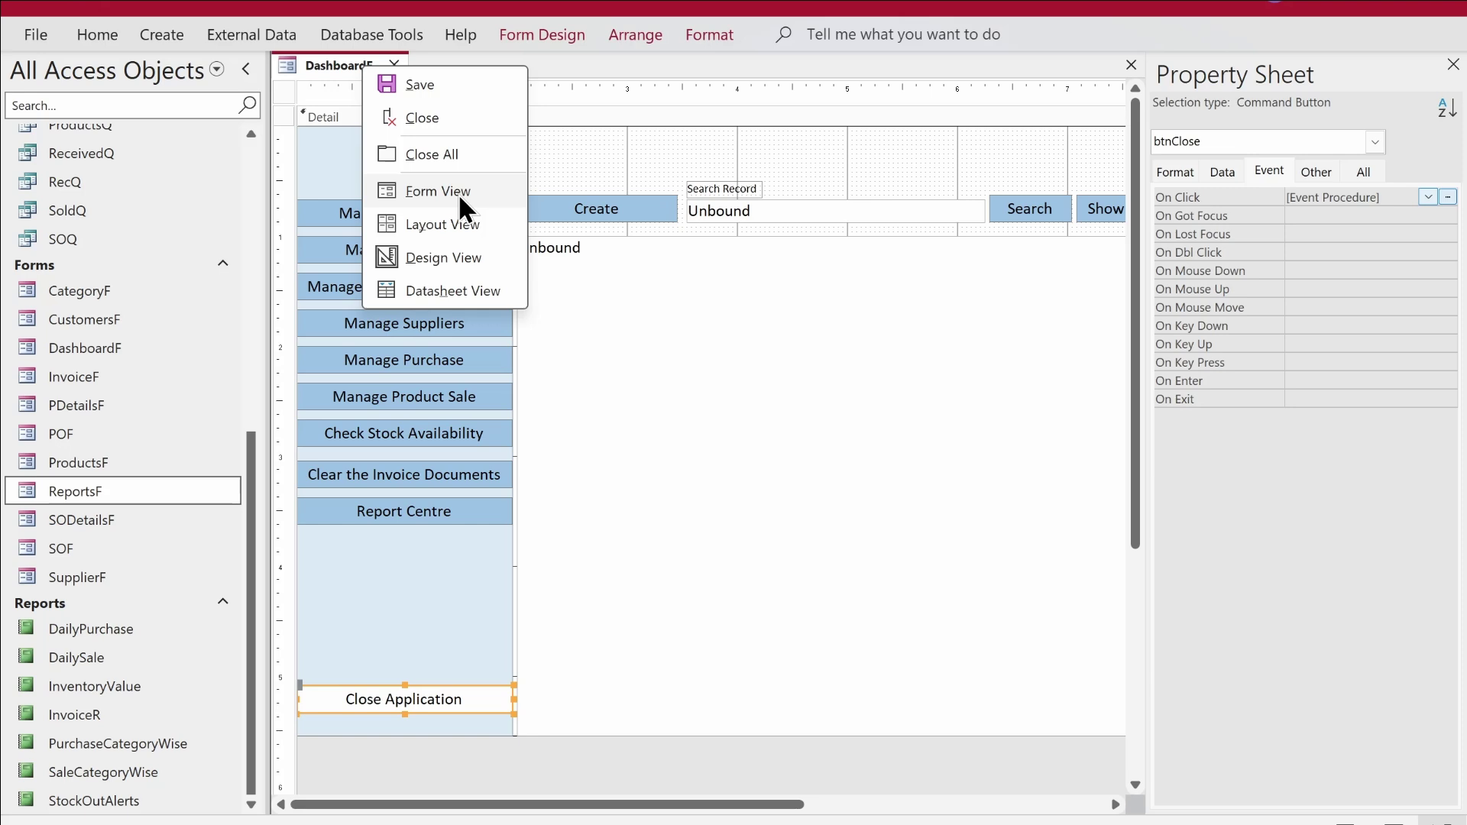
pyautogui.click(456, 192)
pyautogui.moveTo(603, 99); pyautogui.dragTo(633, 101)
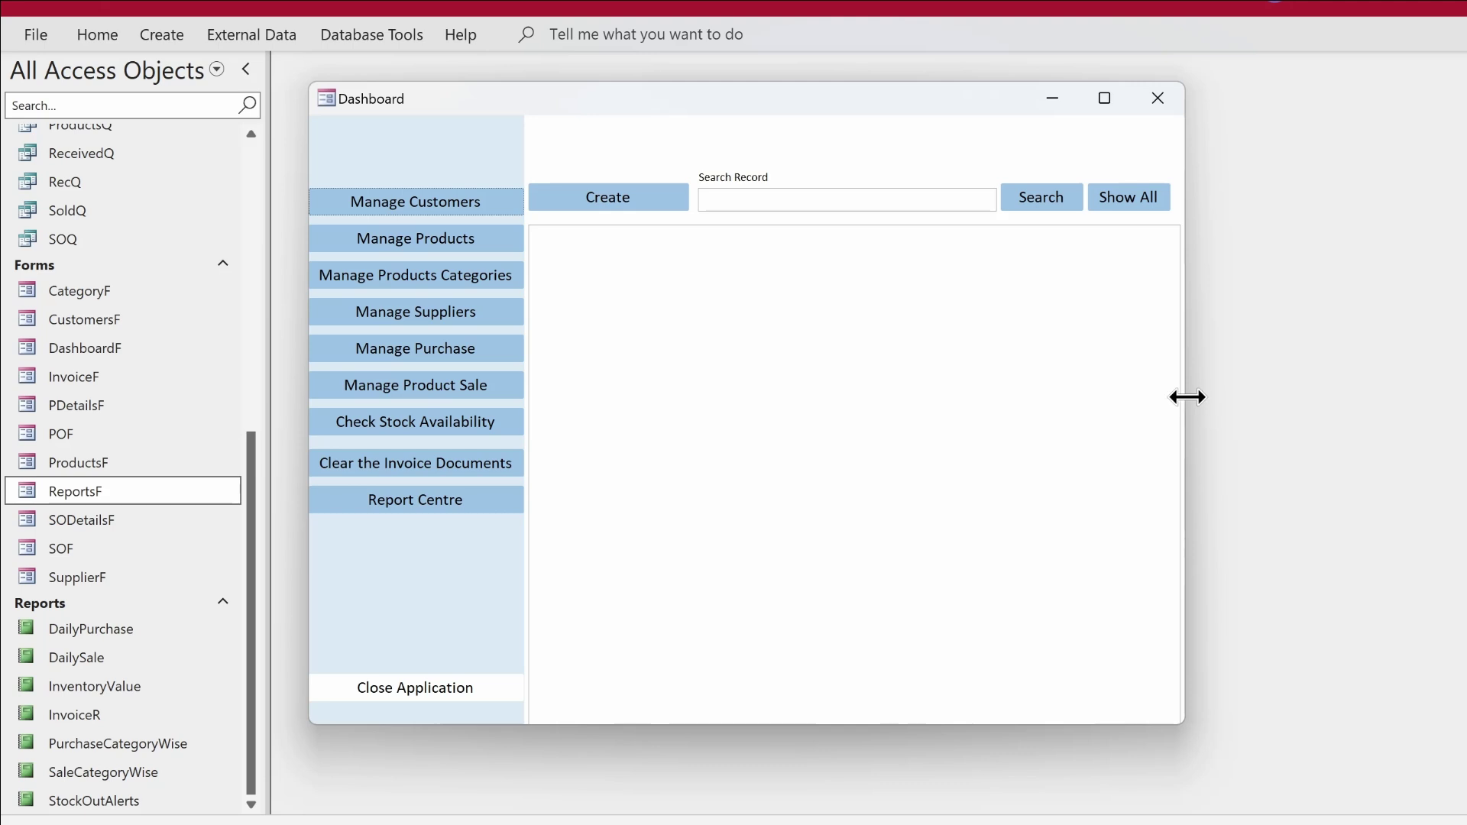
pyautogui.moveTo(1186, 396); pyautogui.dragTo(1357, 468)
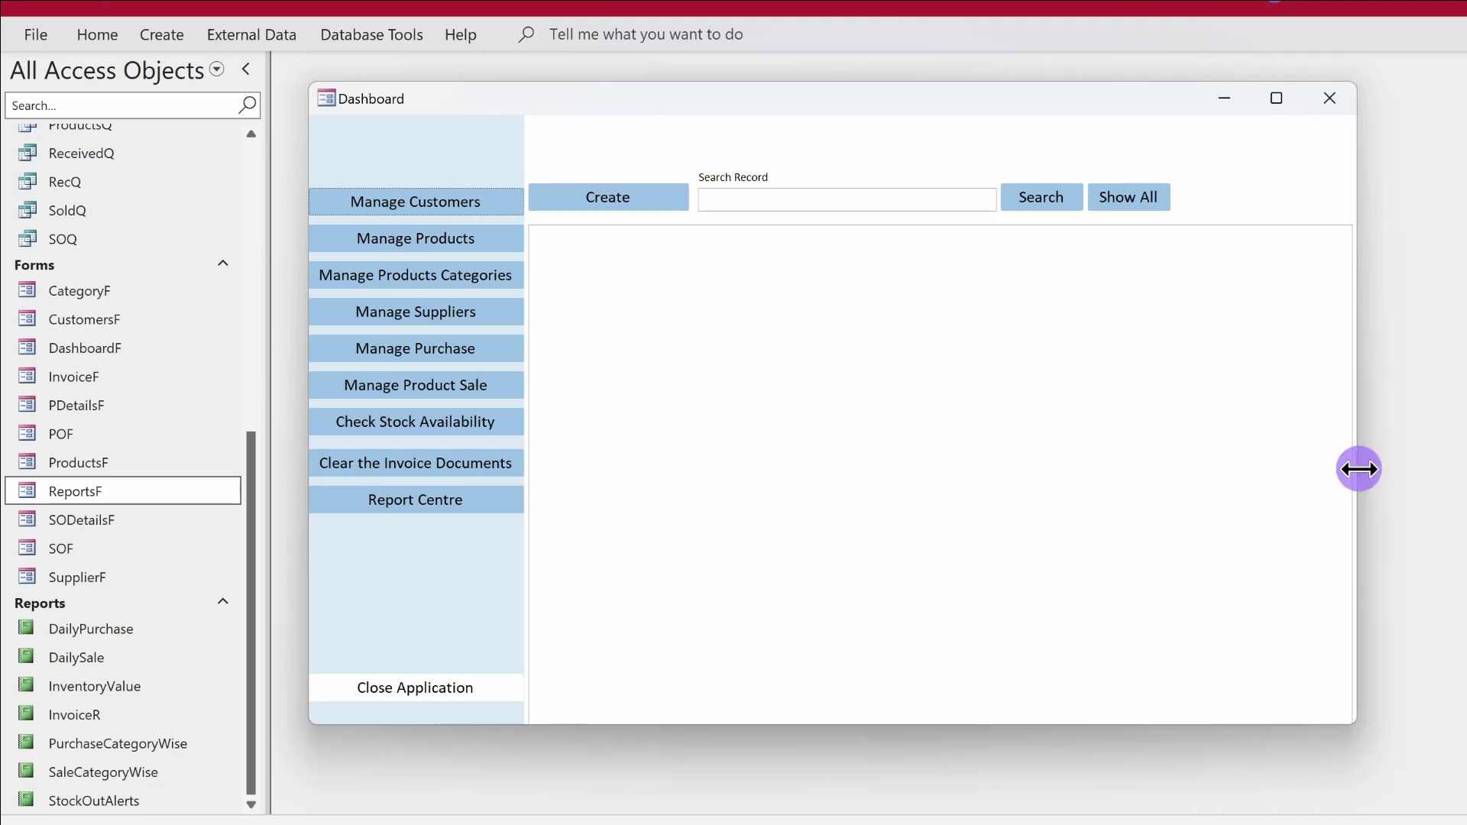
pyautogui.moveTo(859, 727); pyautogui.dragTo(814, 778)
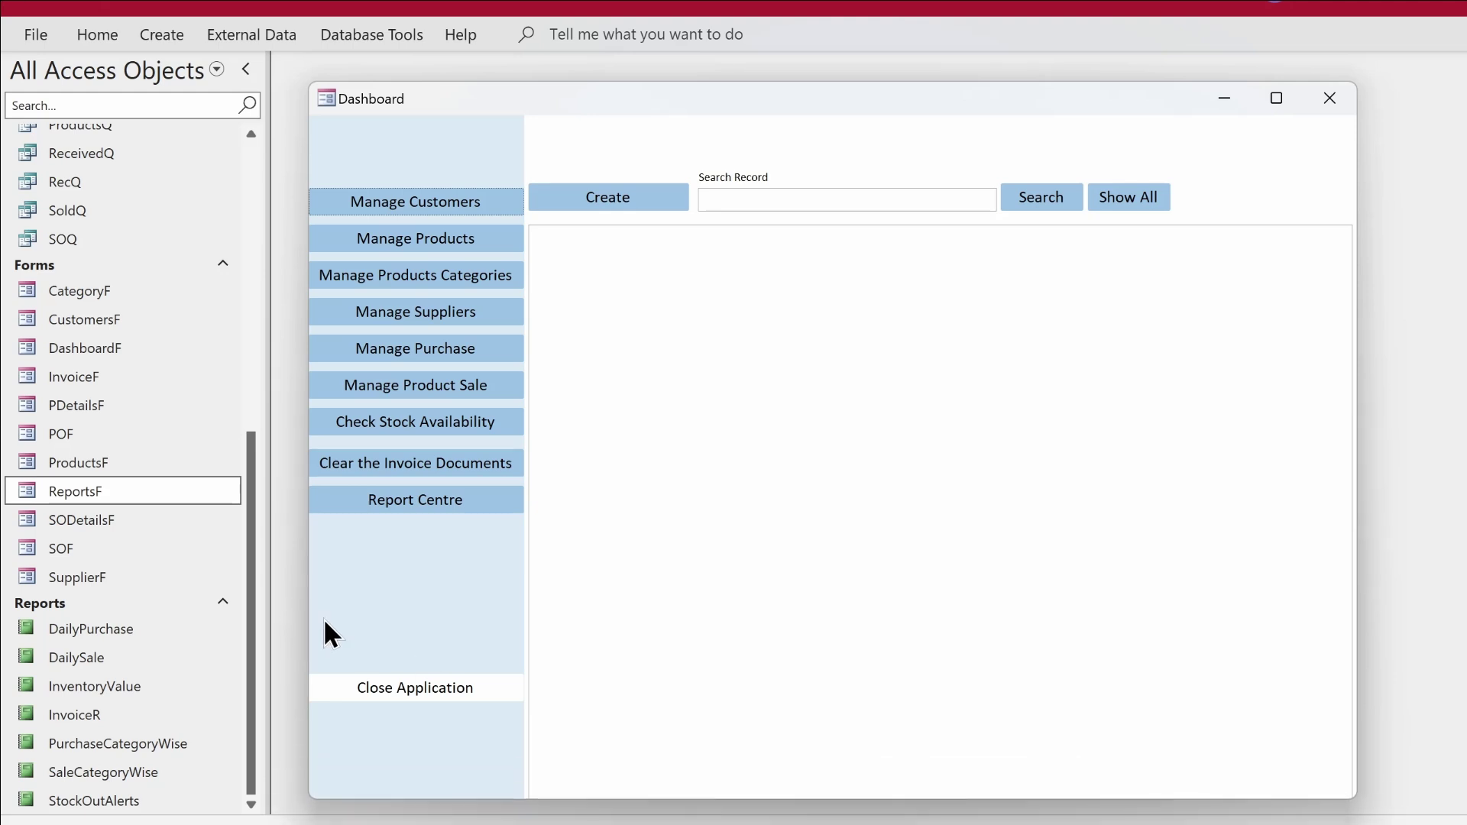
pyautogui.moveTo(309, 611); pyautogui.dragTo(205, 603)
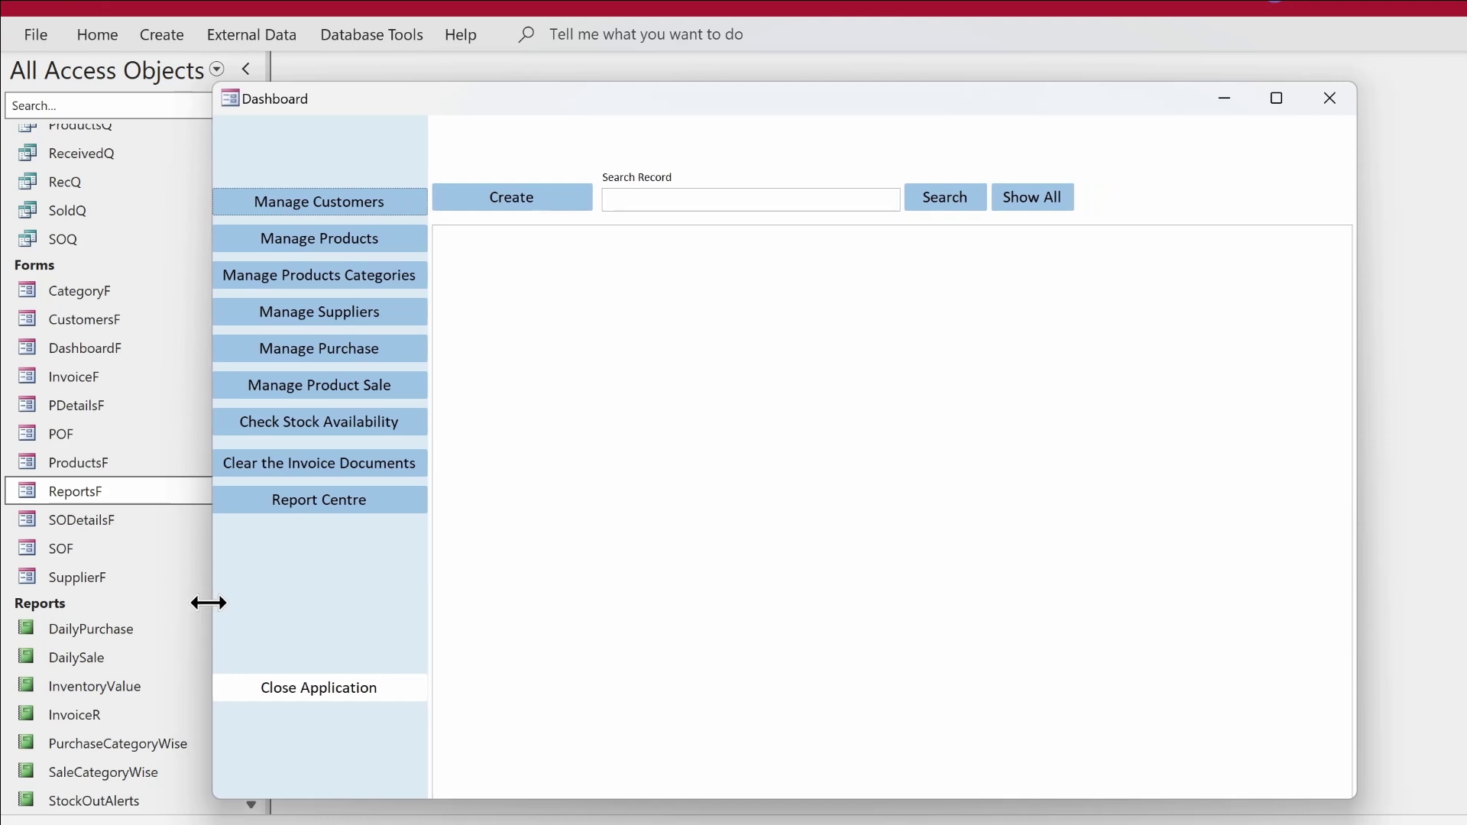
# Return the dashboard to Design View and set the form's Control Box property to No
pyautogui.rightClick(838, 108)
pyautogui.click(865, 122)
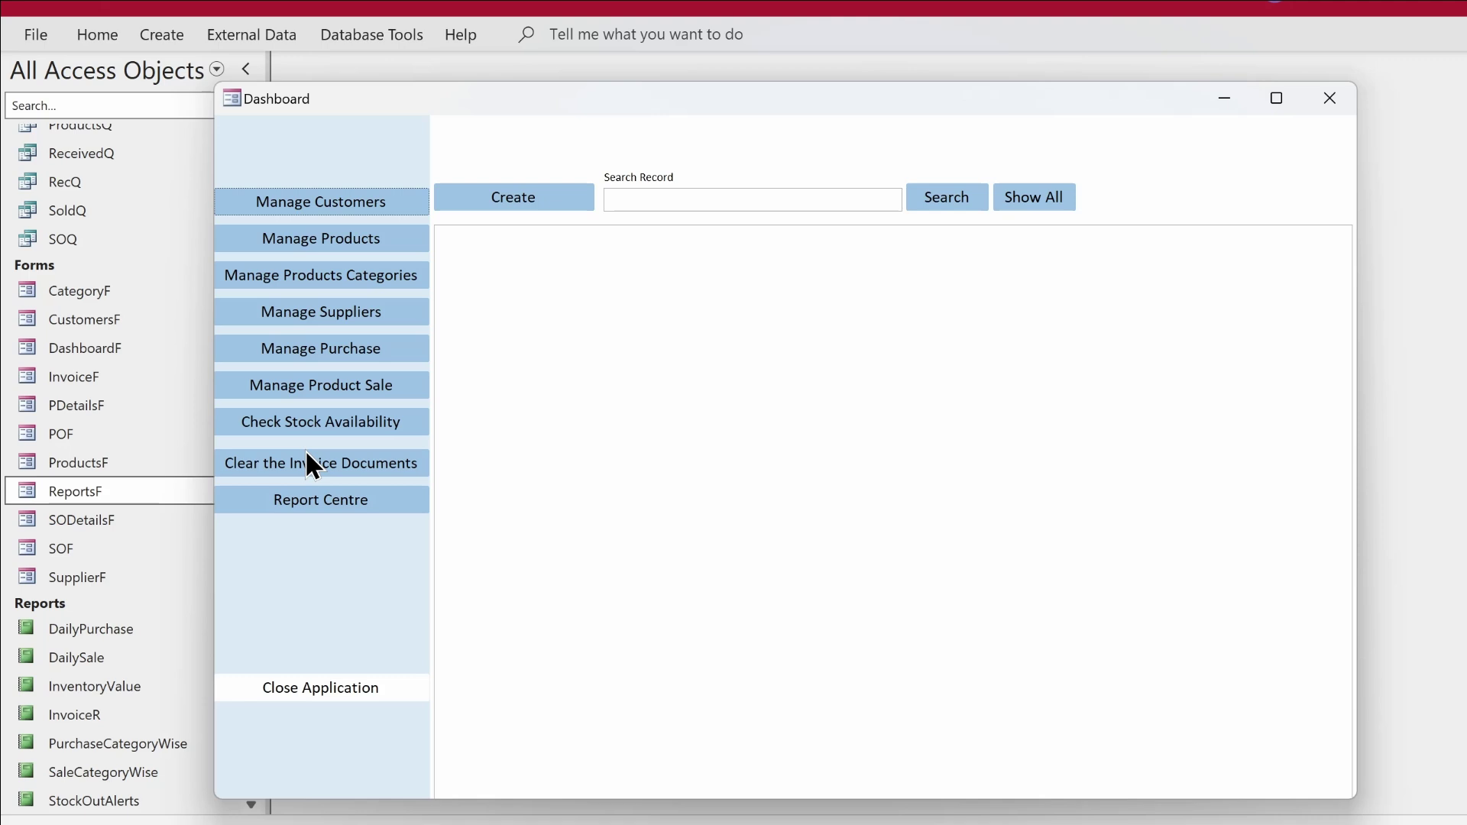
pyautogui.rightClick(764, 91)
pyautogui.click(799, 112)
pyautogui.rightClick(873, 118)
pyautogui.click(917, 182)
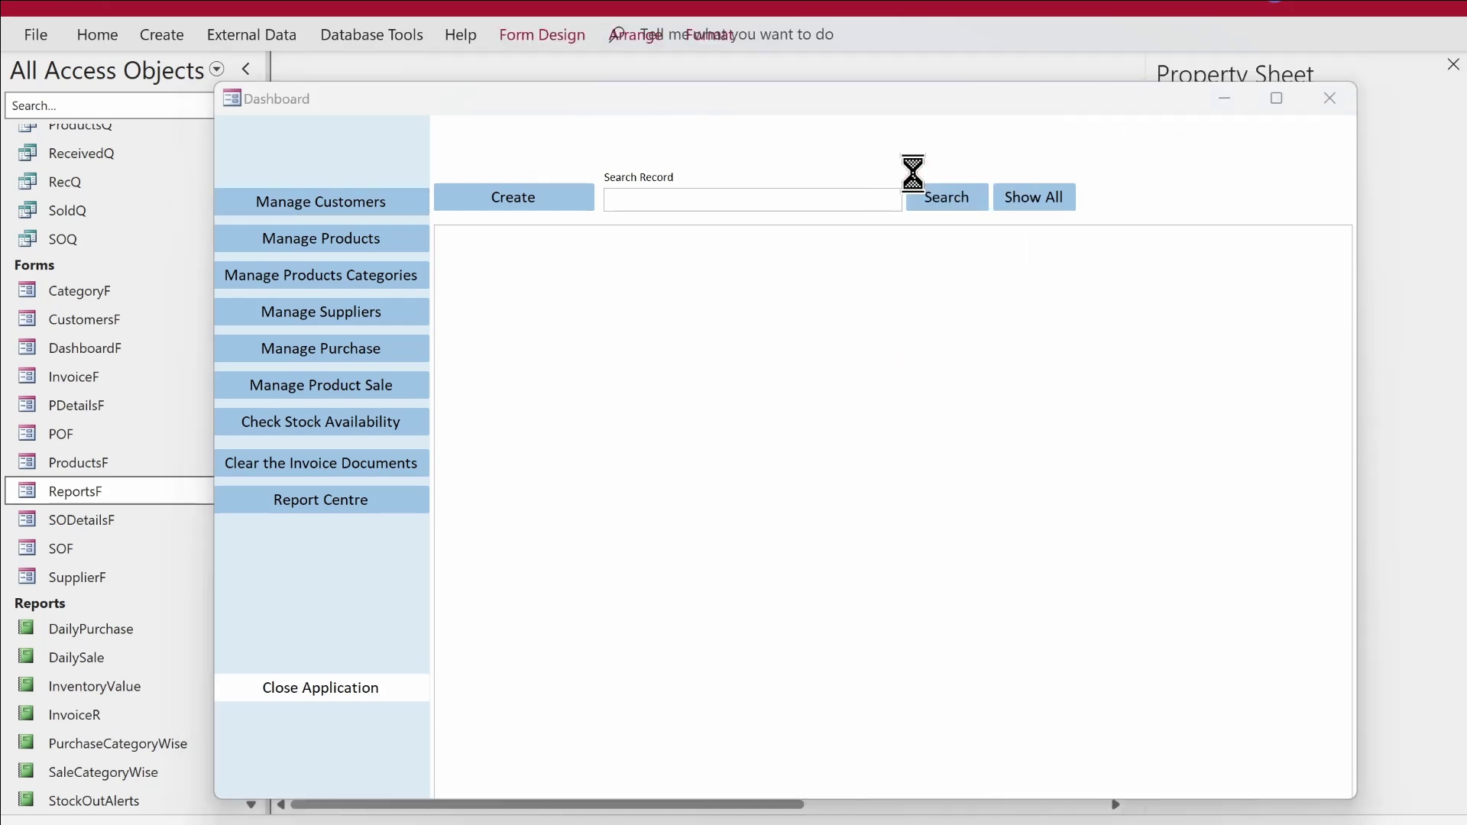
pyautogui.click(1190, 173)
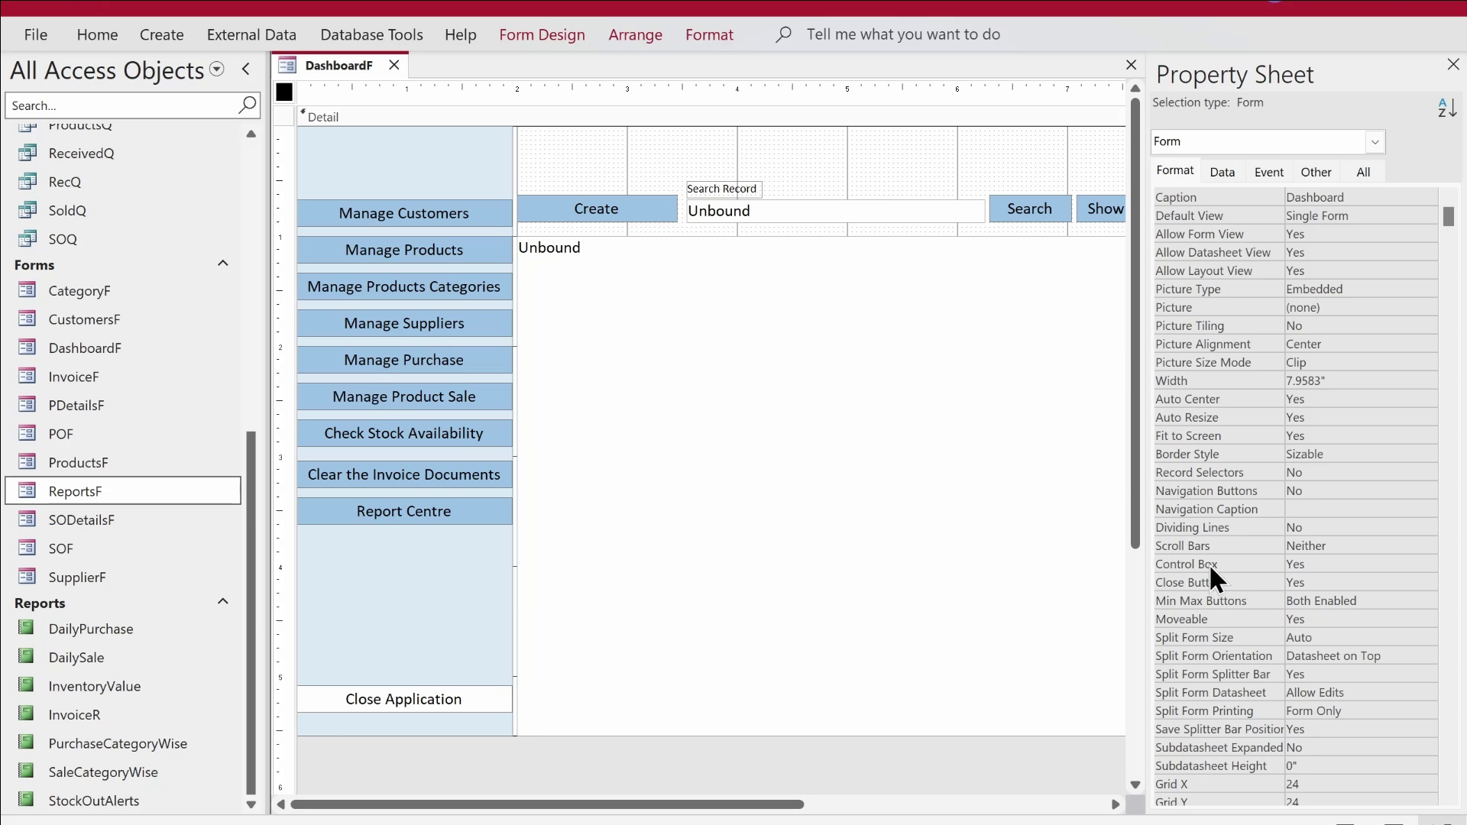
pyautogui.doubleClick(1333, 565)
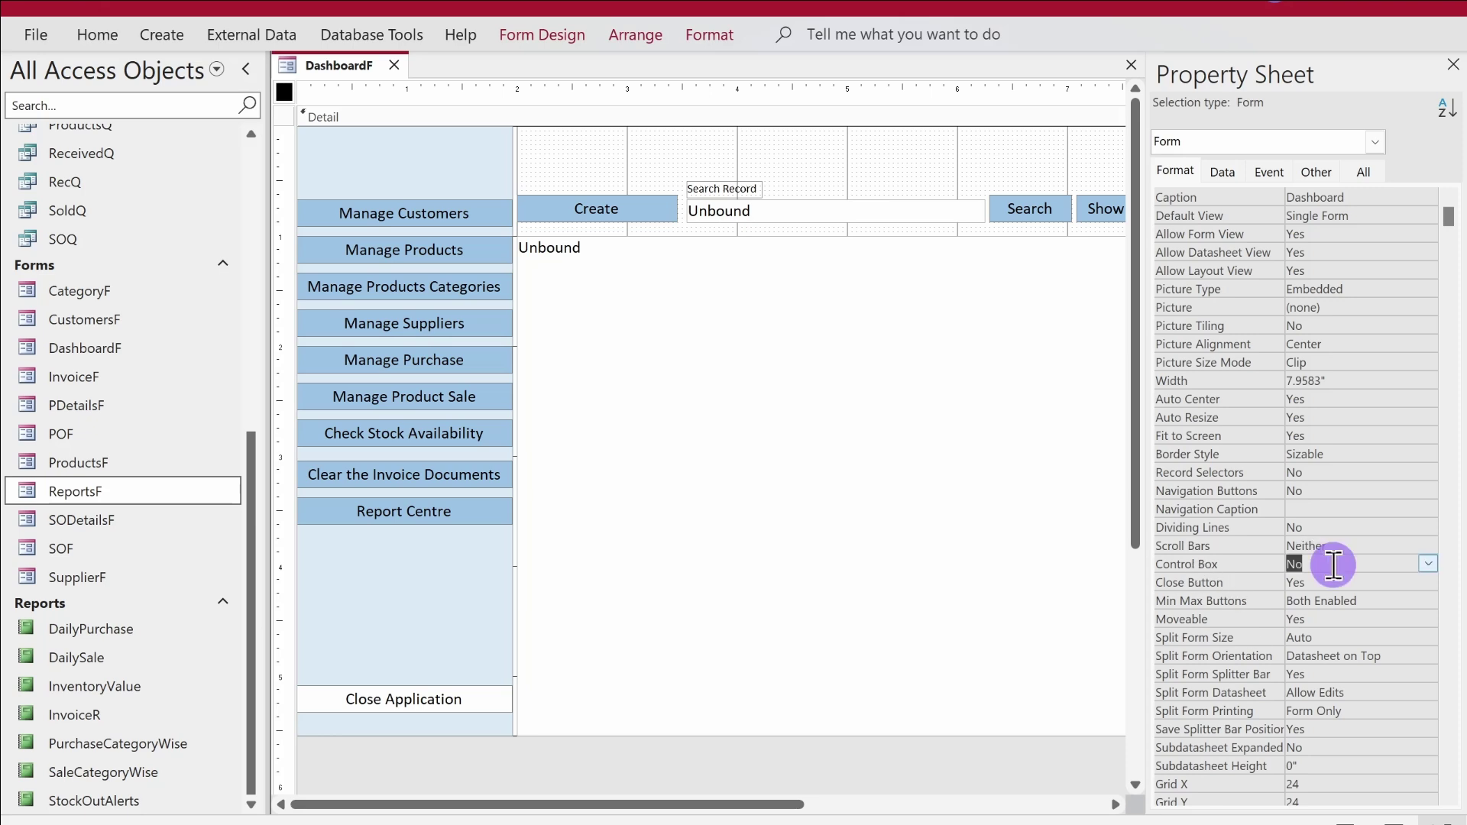
pyautogui.rightClick(342, 66)
pyautogui.click(345, 74)
# Set the Vertical Anchor of the Close Application button to Bottom
pyautogui.click(476, 684)
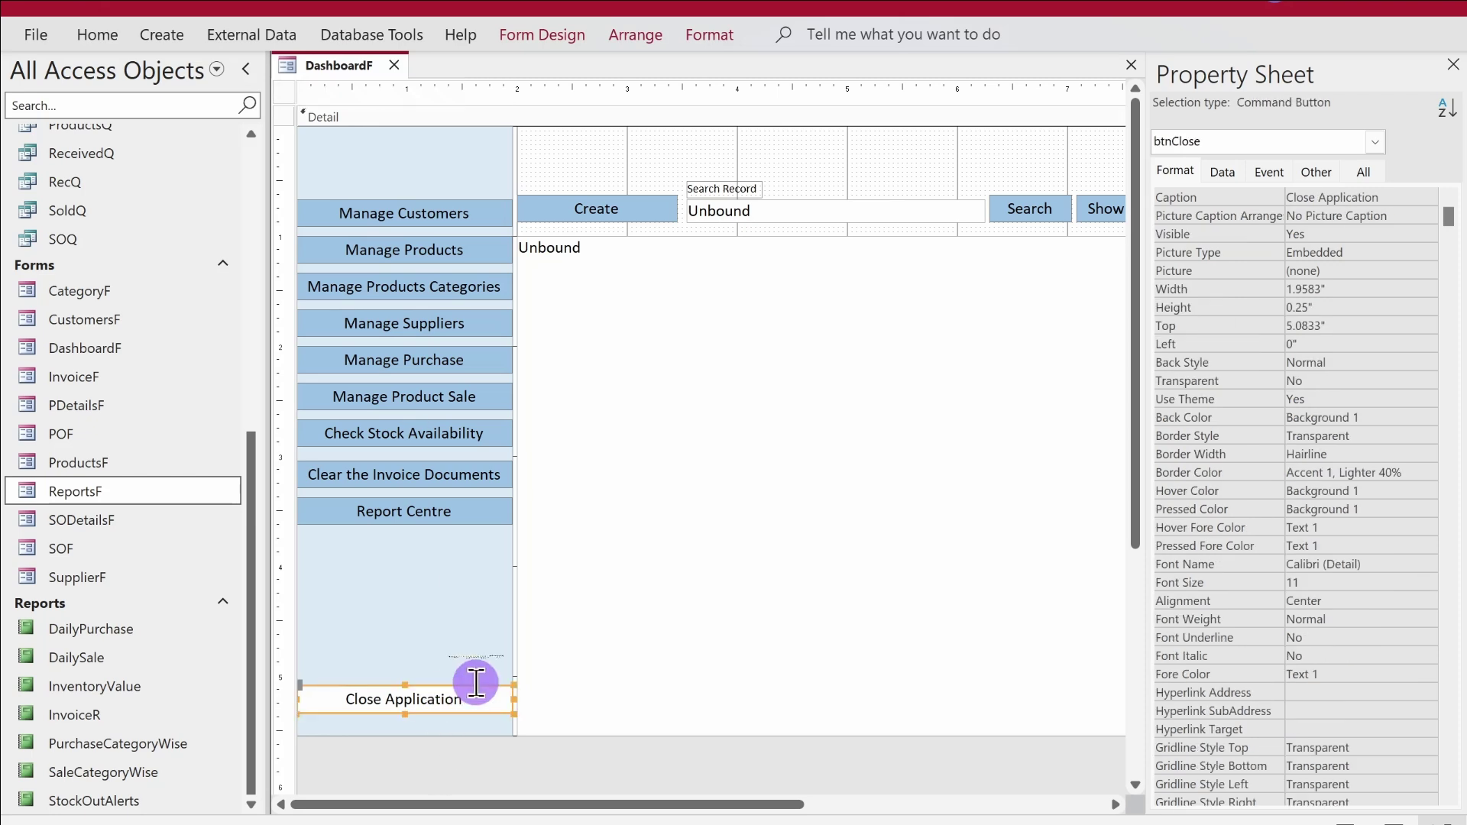
pyautogui.click(1448, 747)
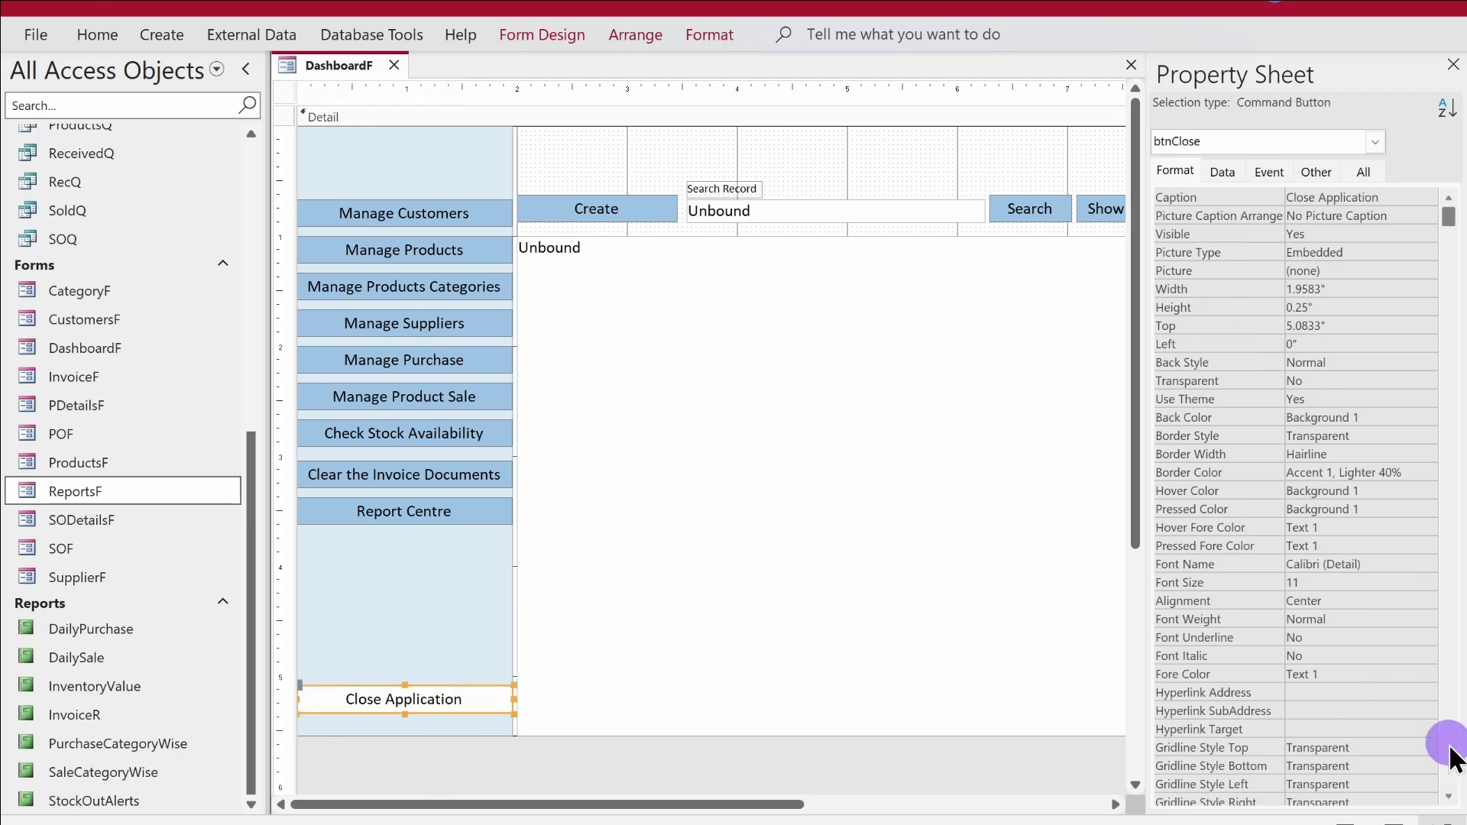
pyautogui.doubleClick(1331, 748)
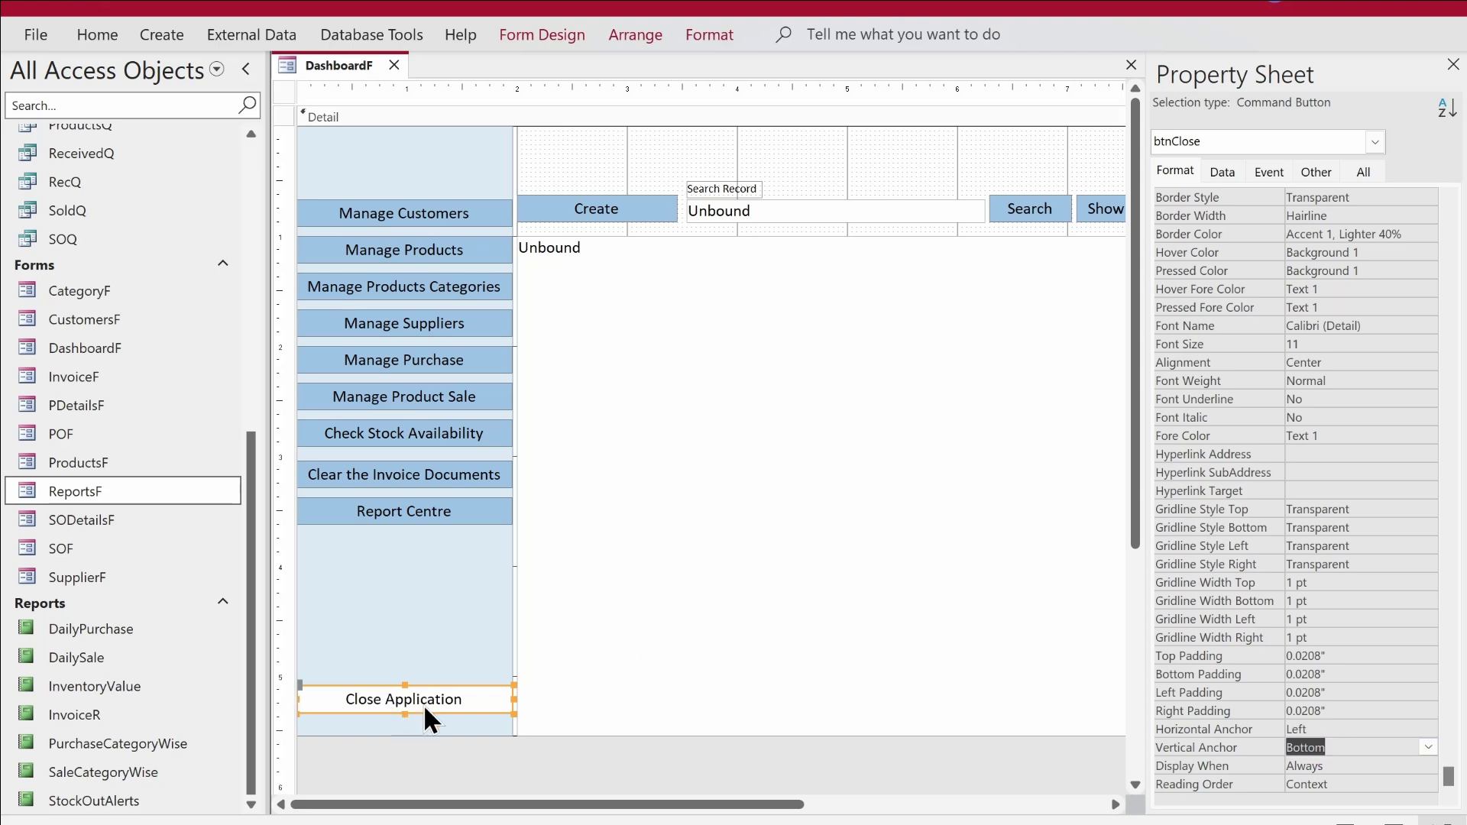
# Show the dashboard in Form View and maximize and restore its window to check the Close Application button's position
pyautogui.rightClick(341, 70)
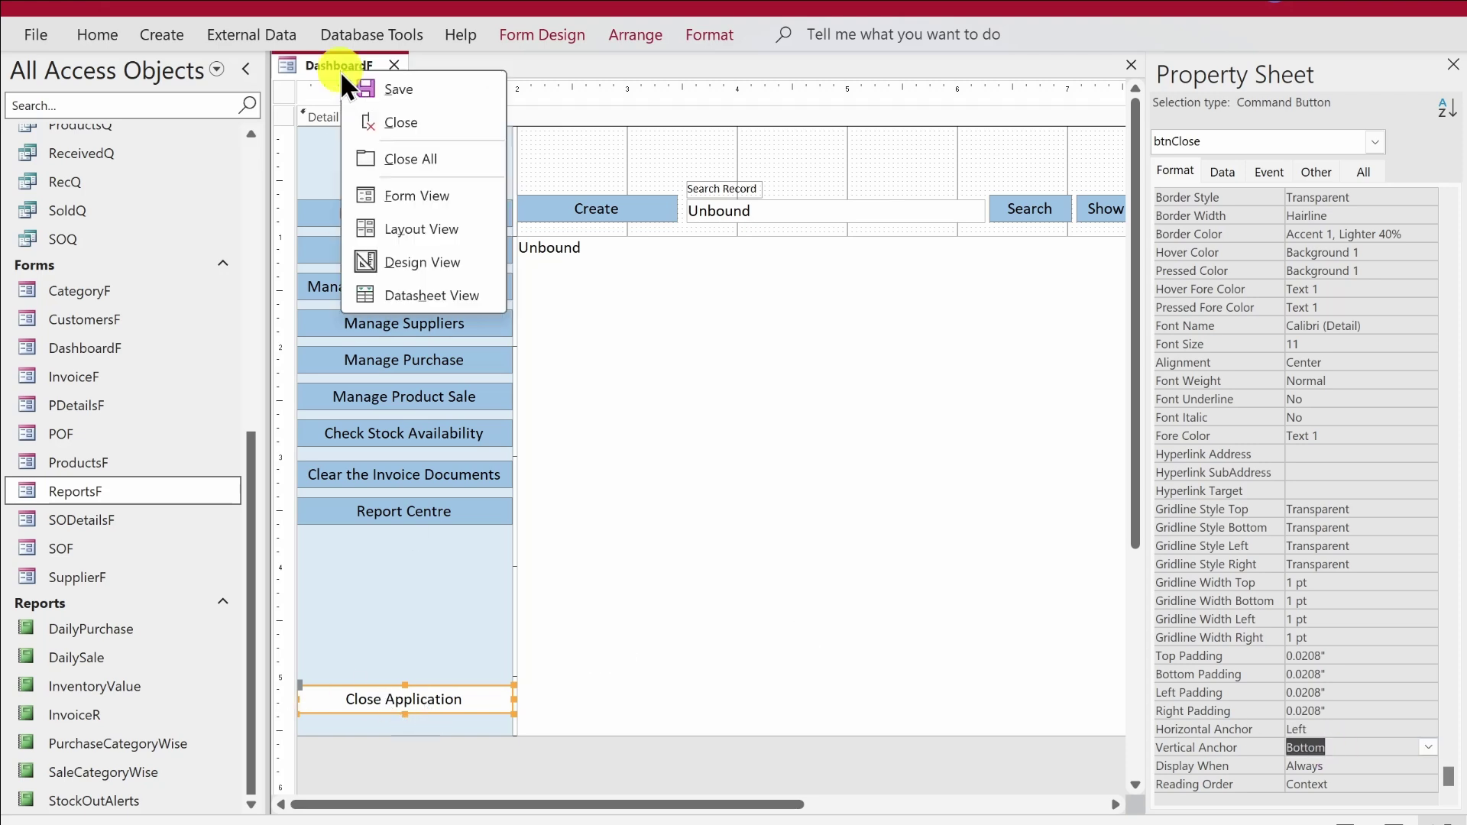
pyautogui.press('Escape')
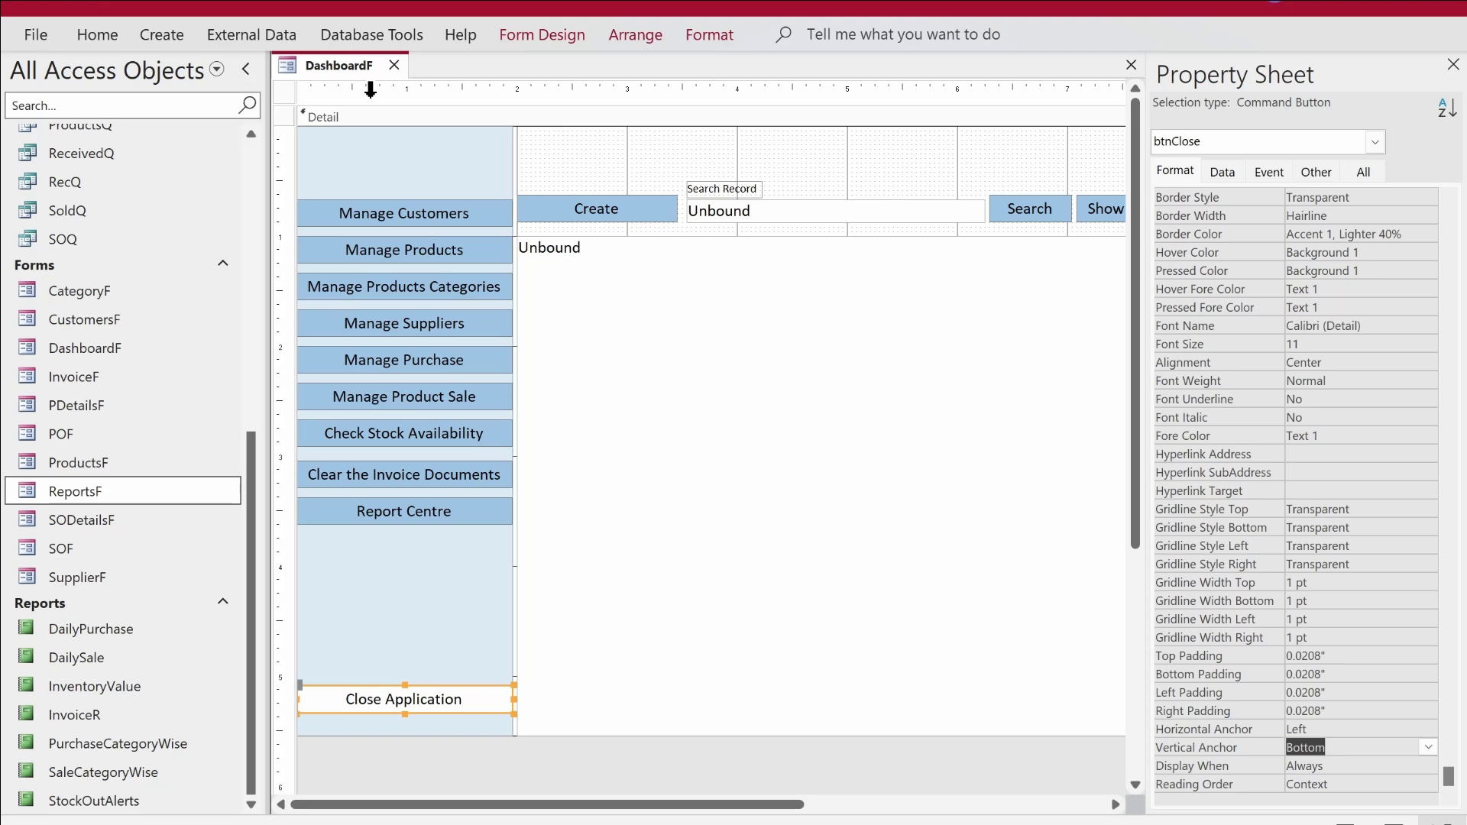
pyautogui.rightClick(318, 65)
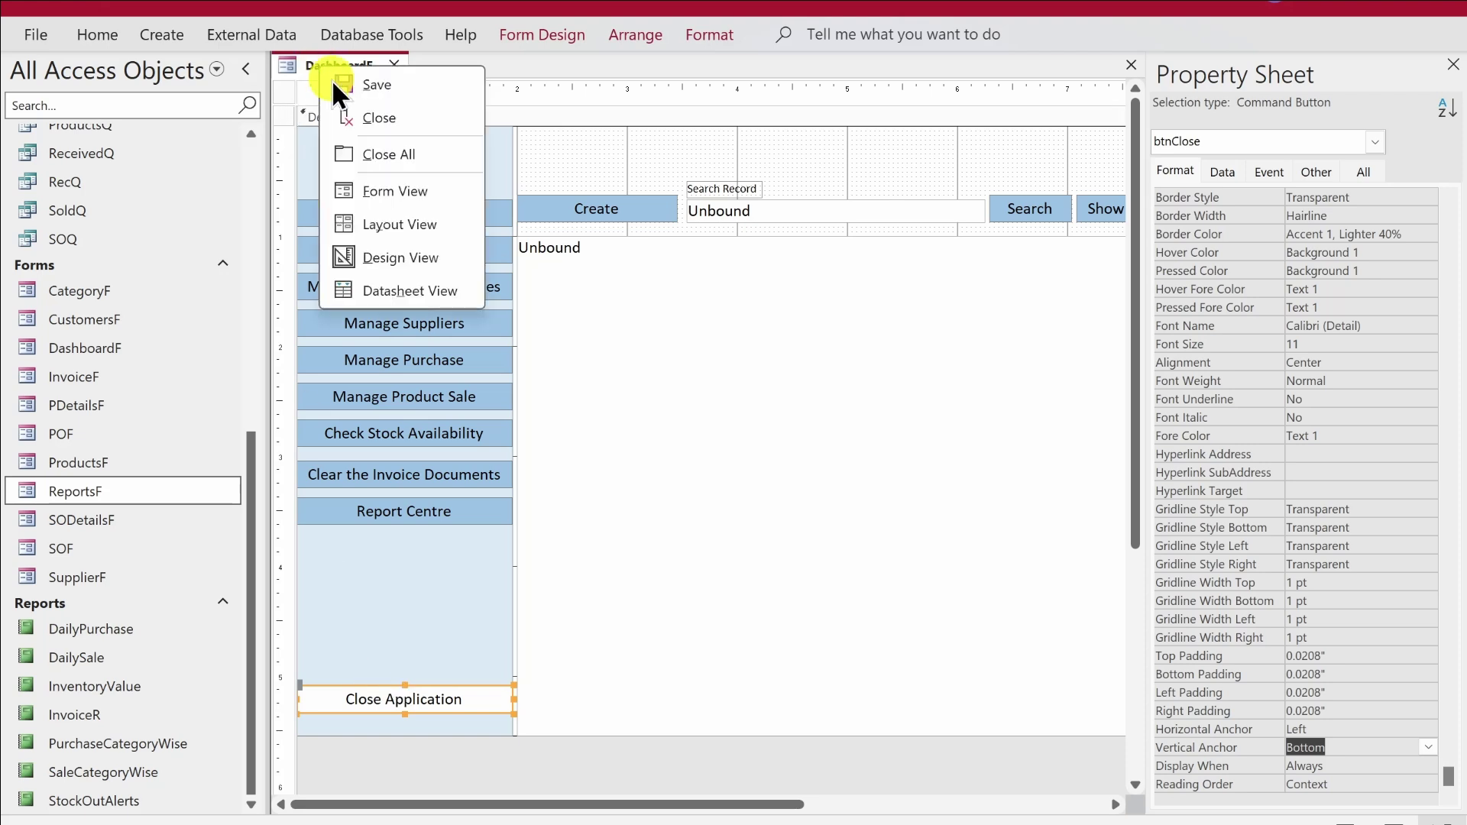
pyautogui.click(386, 187)
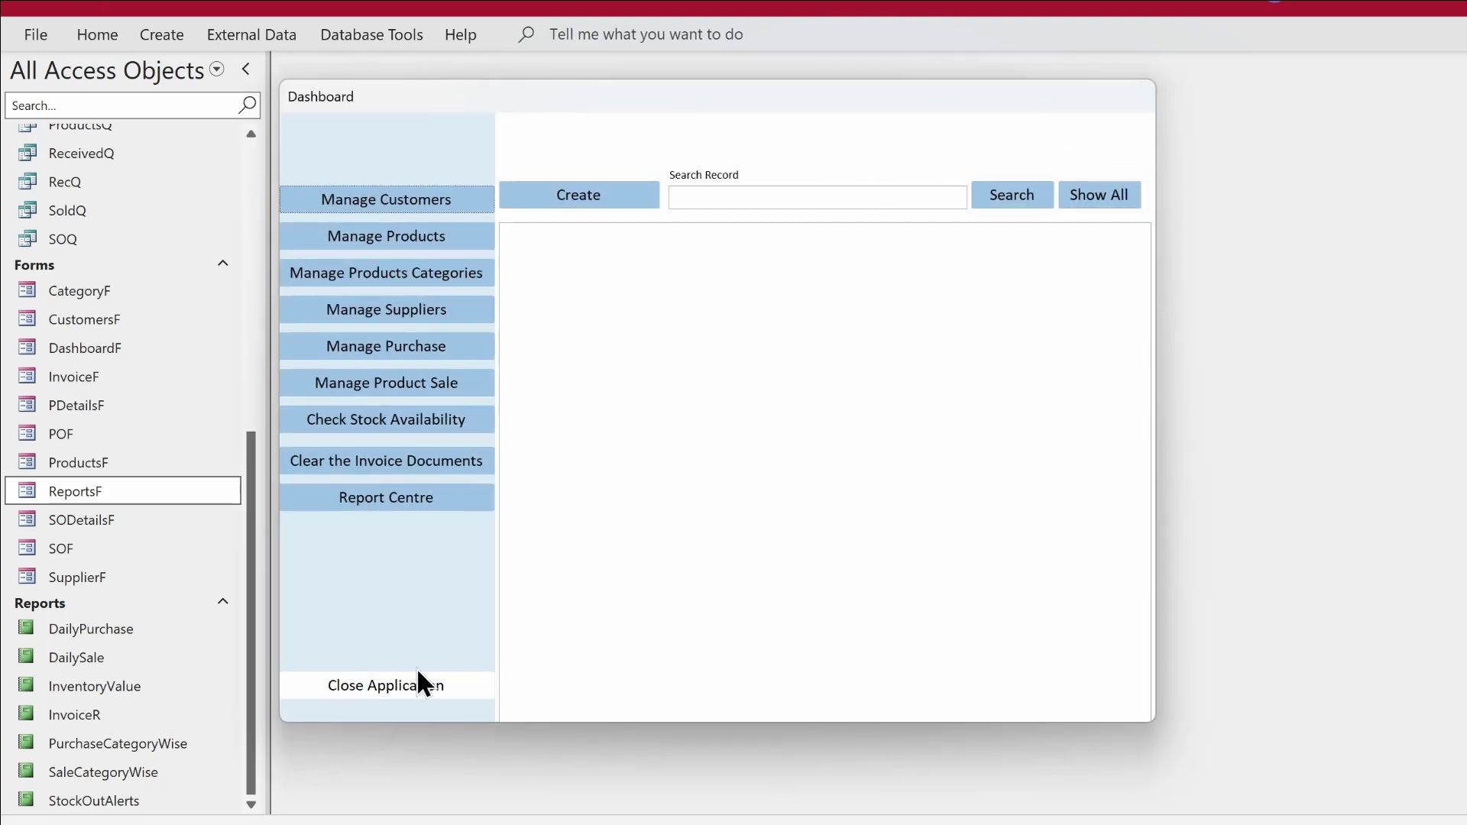
pyautogui.moveTo(756, 107); pyautogui.dragTo(756, 99)
pyautogui.doubleClick(756, 99)
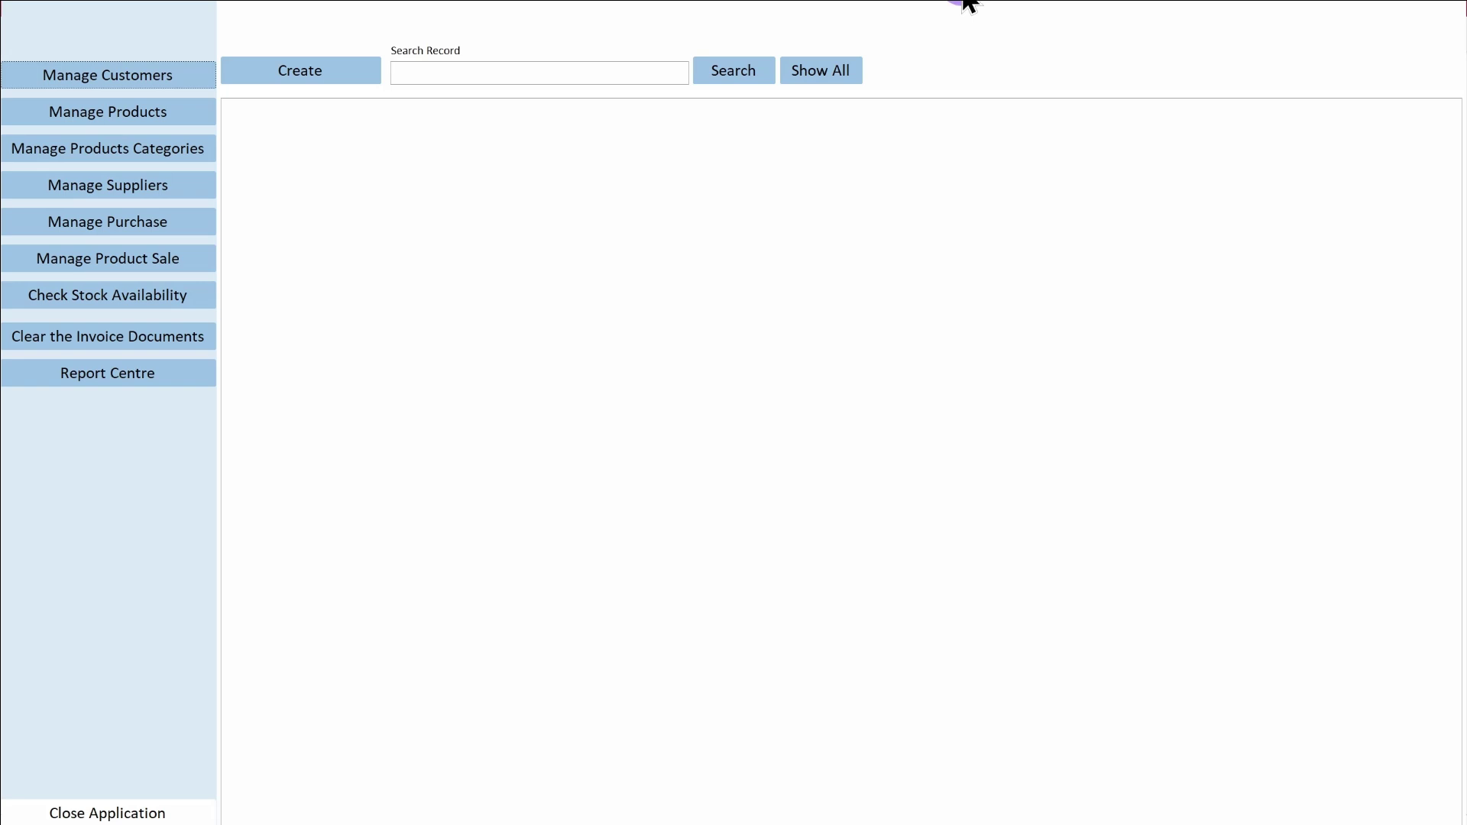
pyautogui.doubleClick(967, 5)
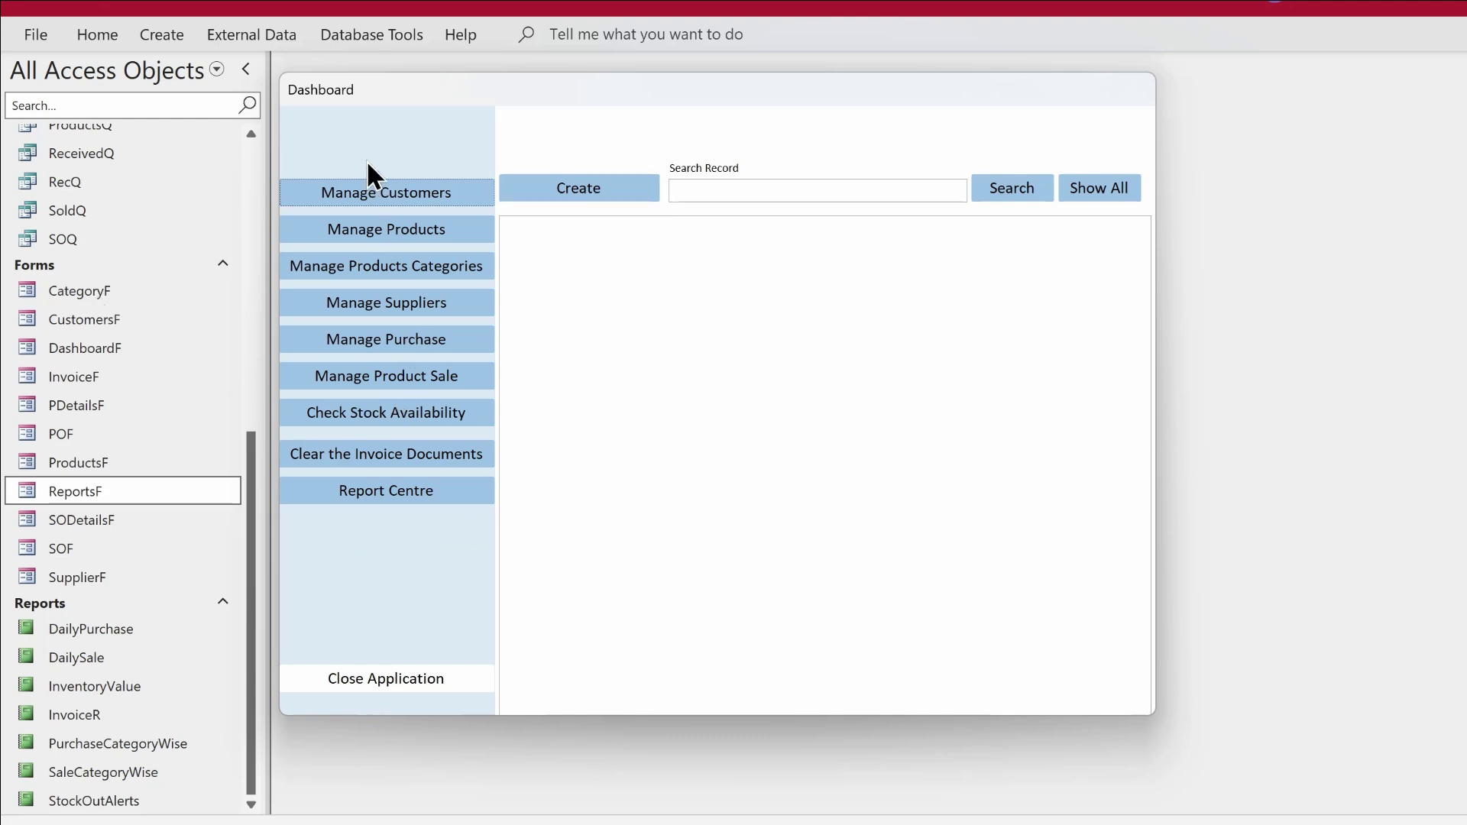
# Close the dashboard form and create a new blank form in Design View
pyautogui.rightClick(462, 101)
pyautogui.click(507, 139)
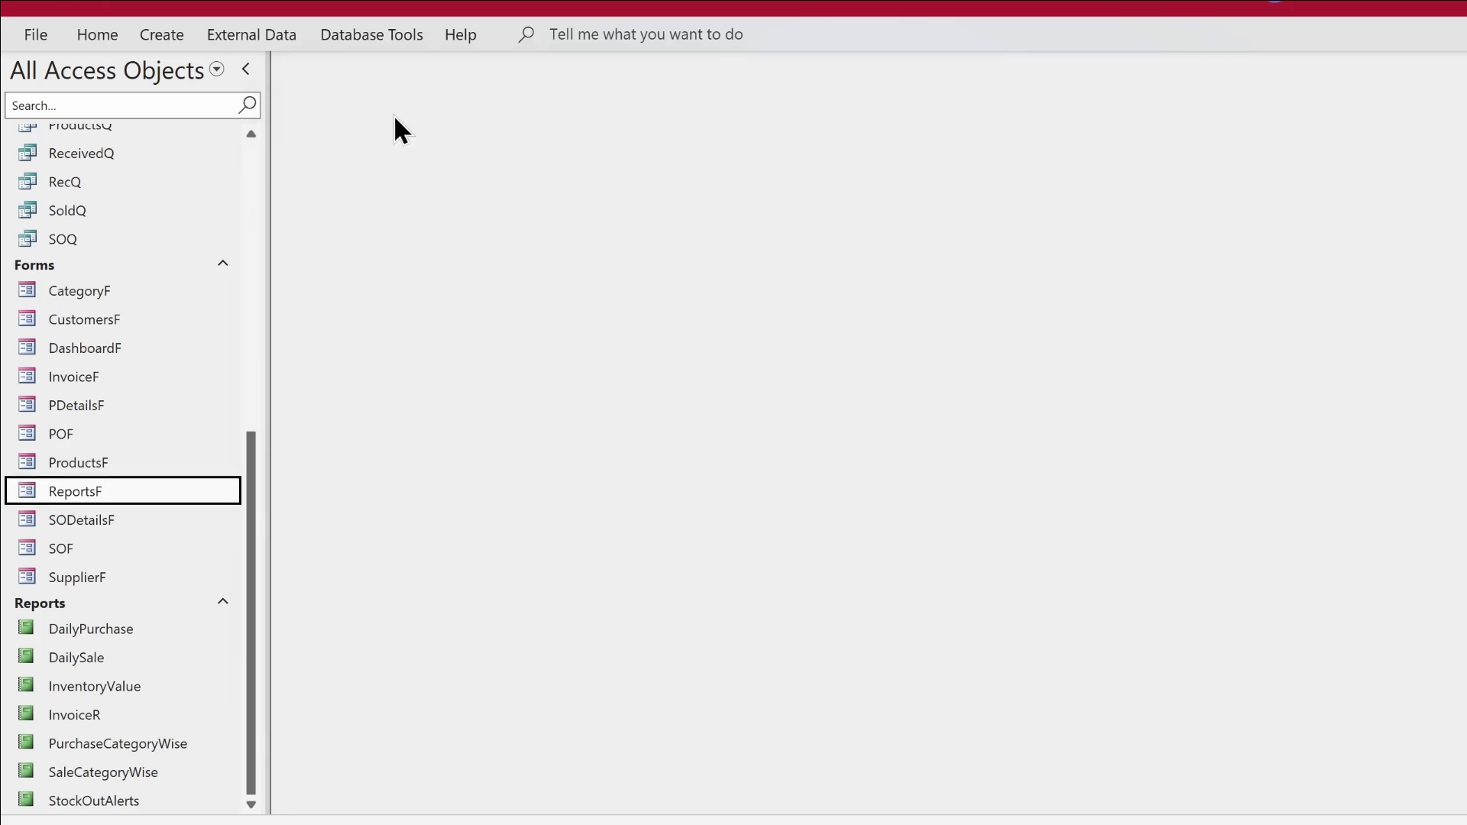
pyautogui.click(169, 36)
pyautogui.click(515, 121)
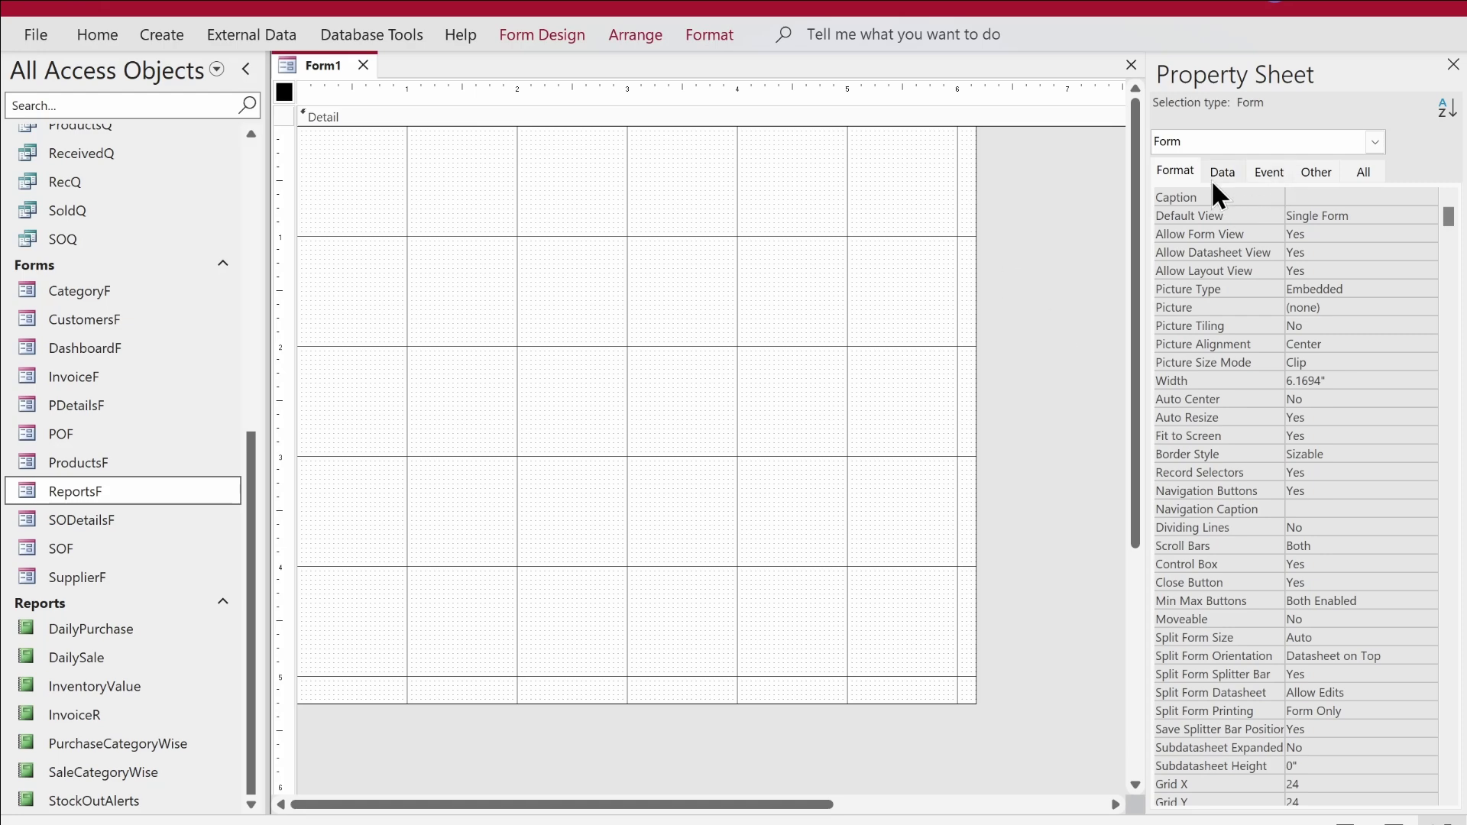
# Set the new form's Auto Center to Yes, Record Selectors, Navigation Buttons and Control Box to No, and Scroll Bars to Neither
pyautogui.doubleClick(1321, 399)
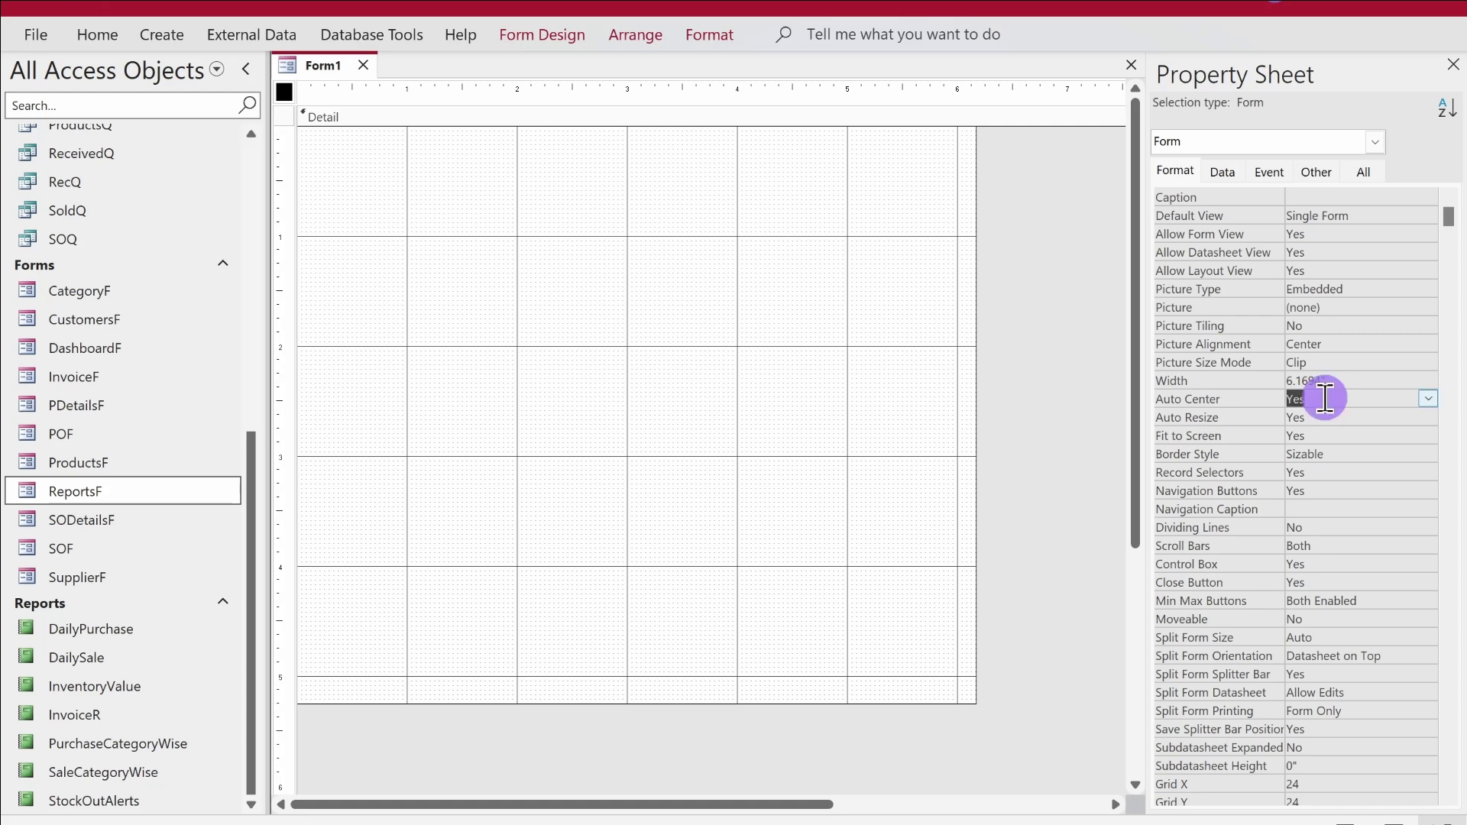
pyautogui.doubleClick(1332, 474)
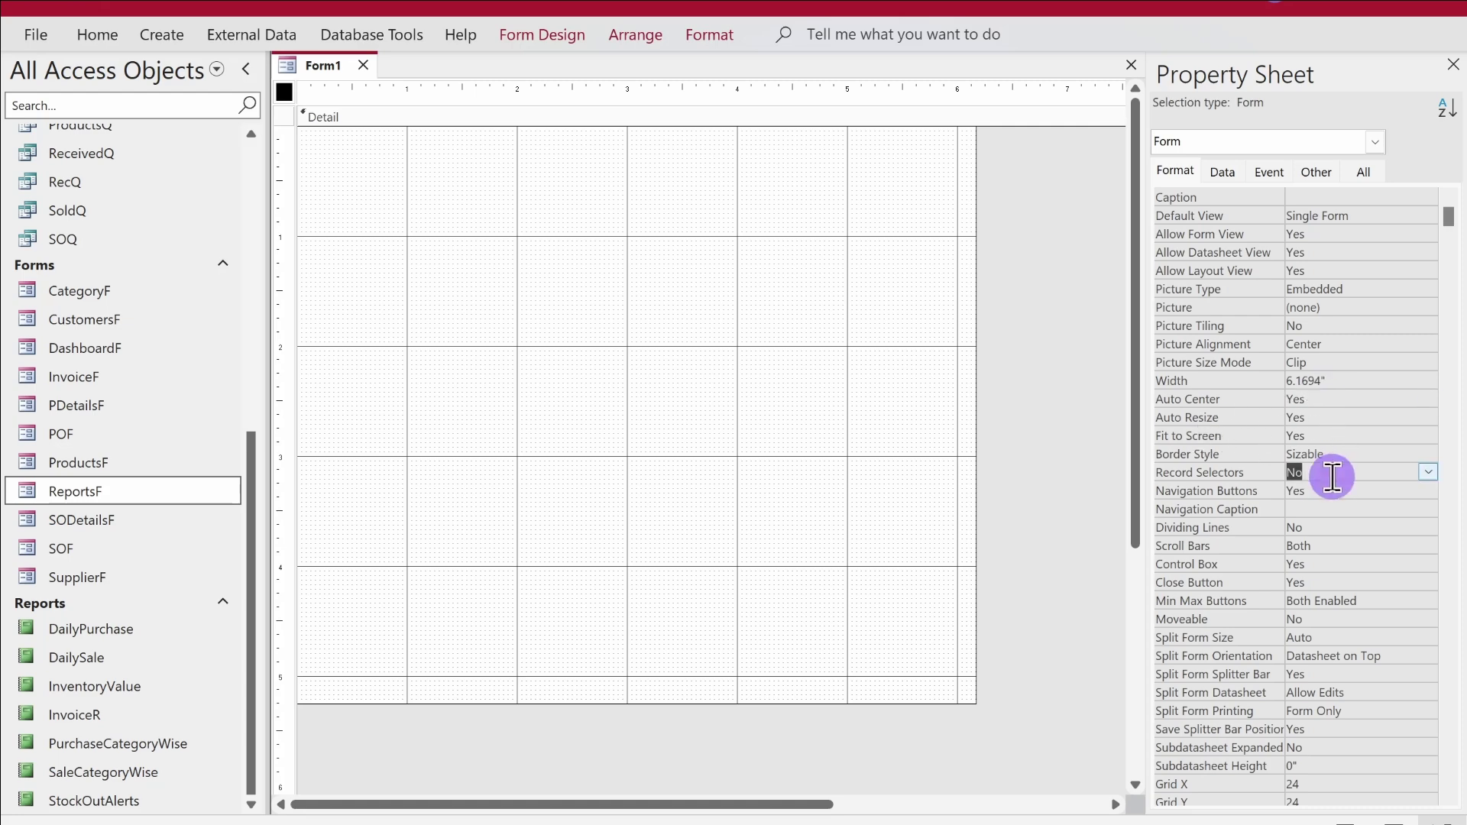
pyautogui.doubleClick(1327, 490)
pyautogui.doubleClick(1330, 547)
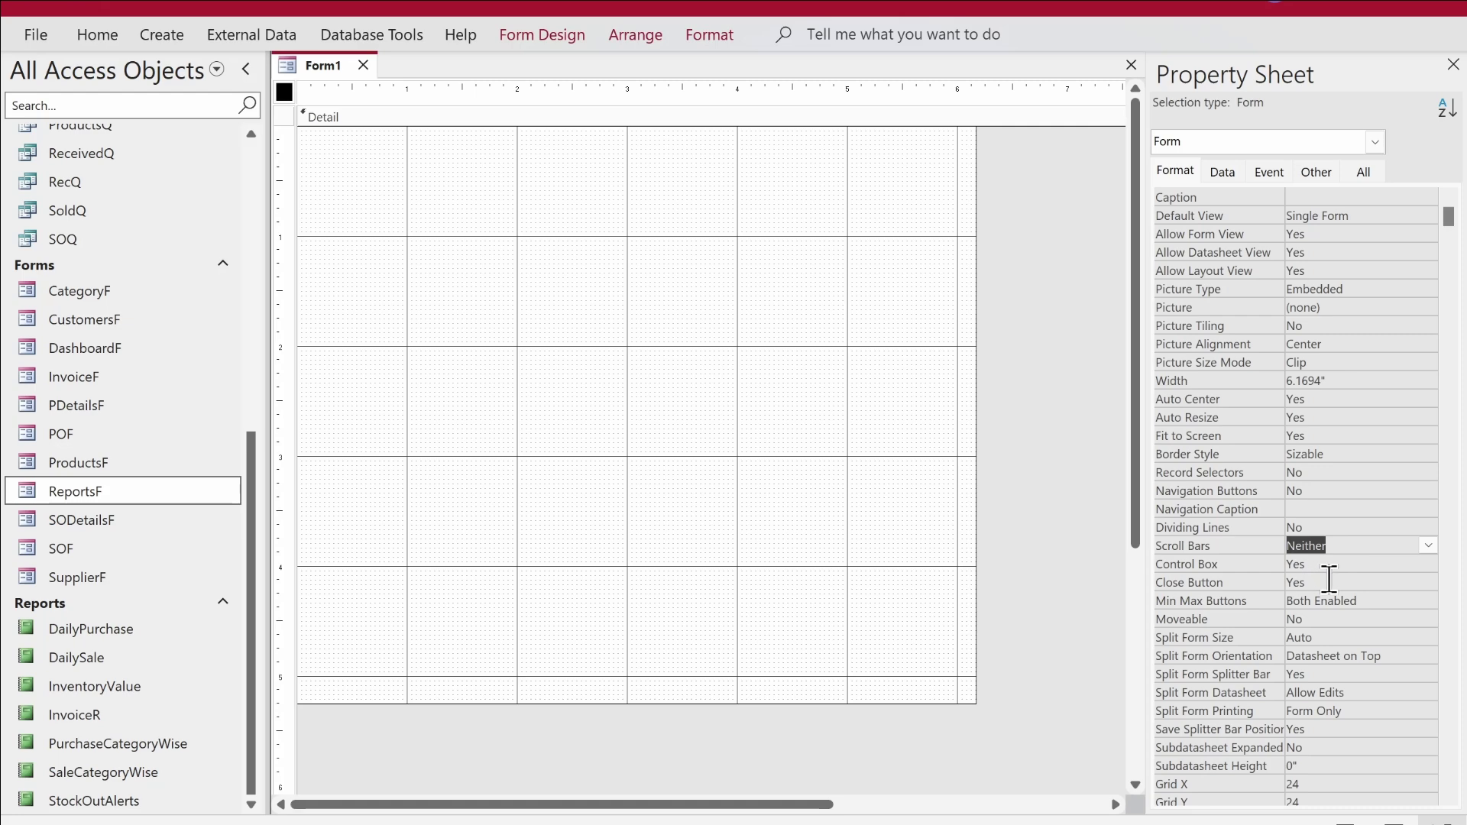
pyautogui.doubleClick(1335, 565)
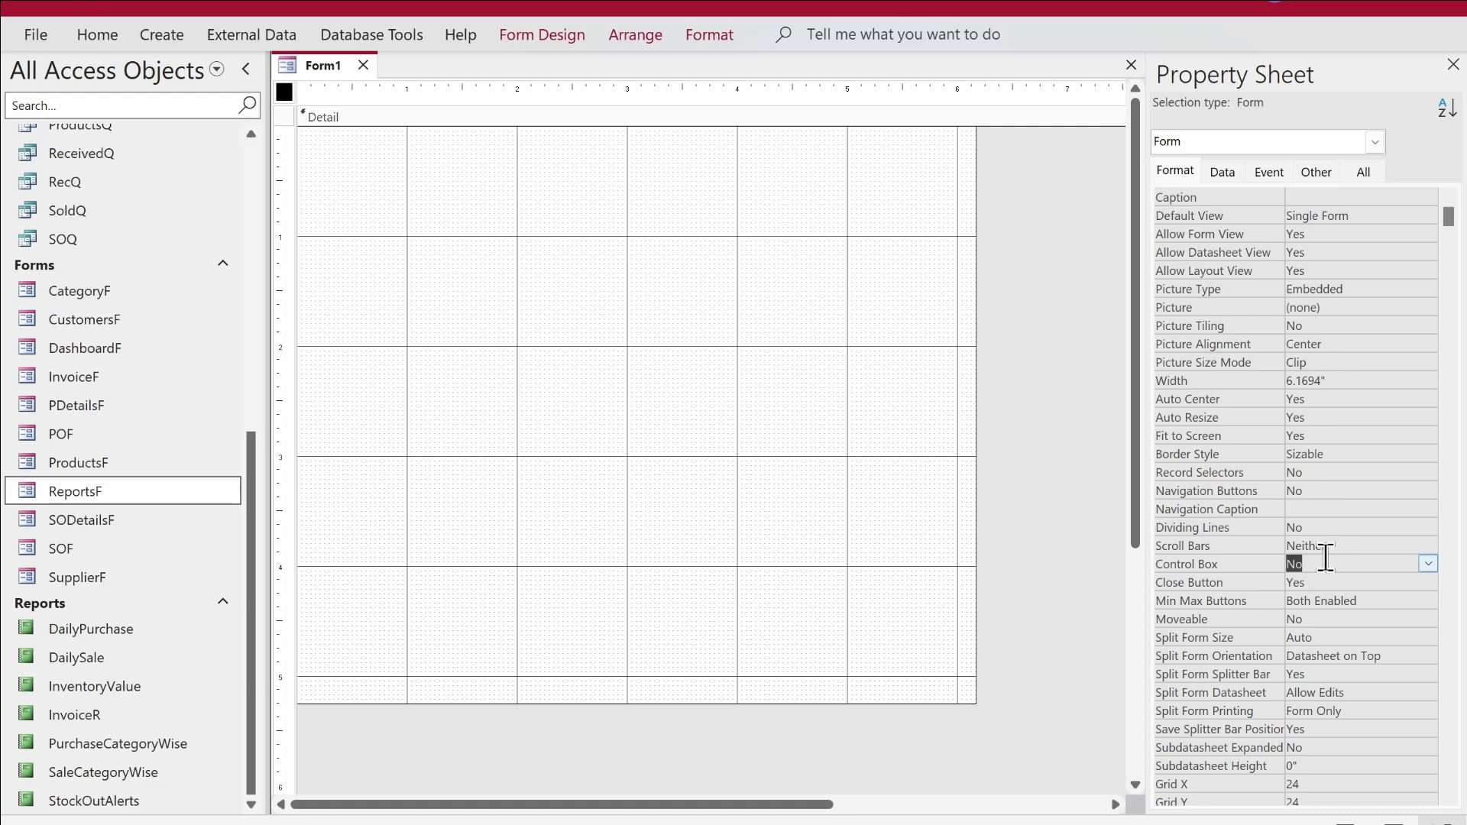
# Turn on the Pop Up and Modal properties of the new form
pyautogui.click(1310, 170)
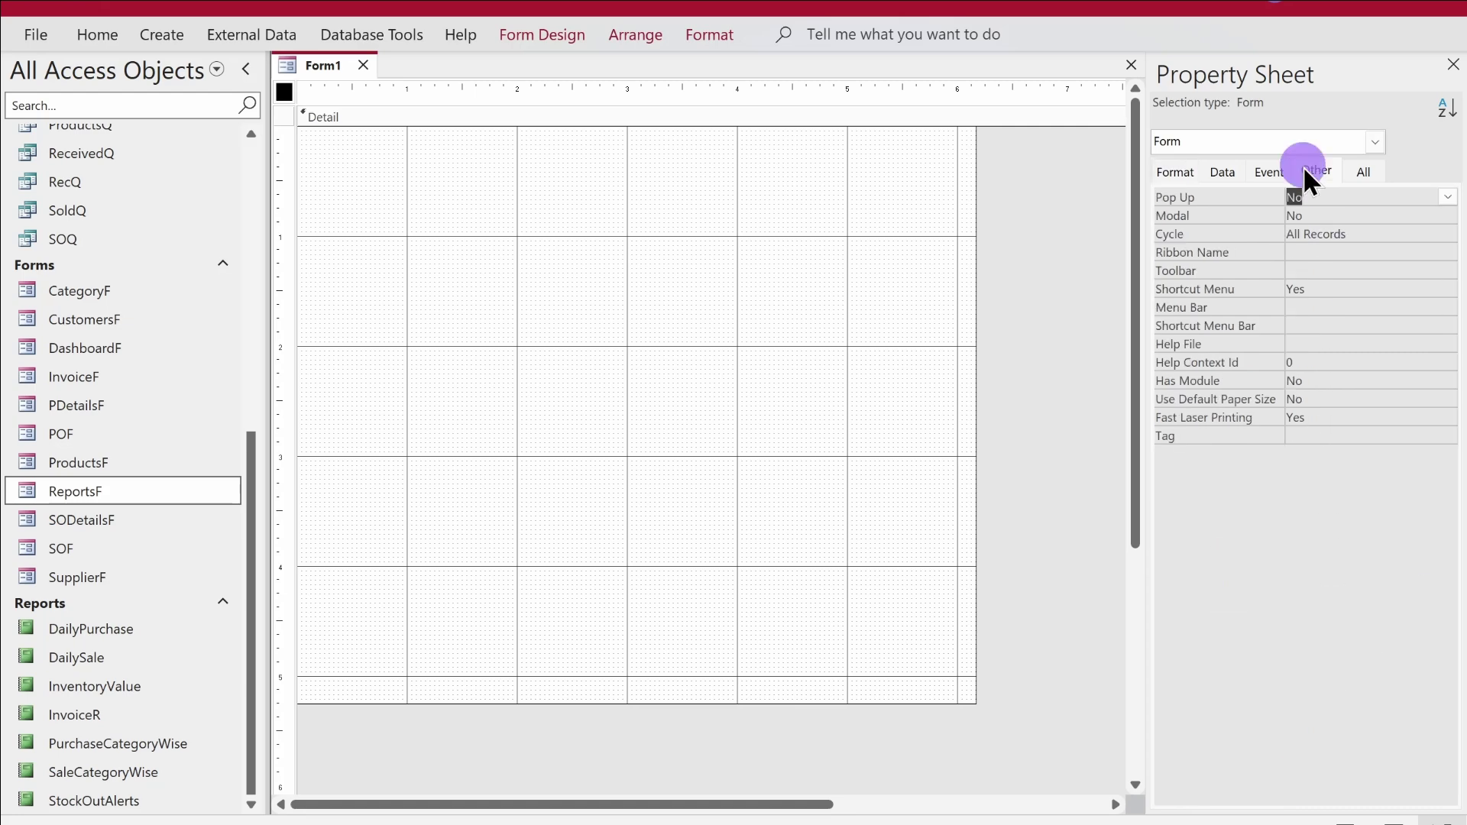
pyautogui.doubleClick(1313, 195)
pyautogui.click(1313, 214)
pyautogui.click(602, 241)
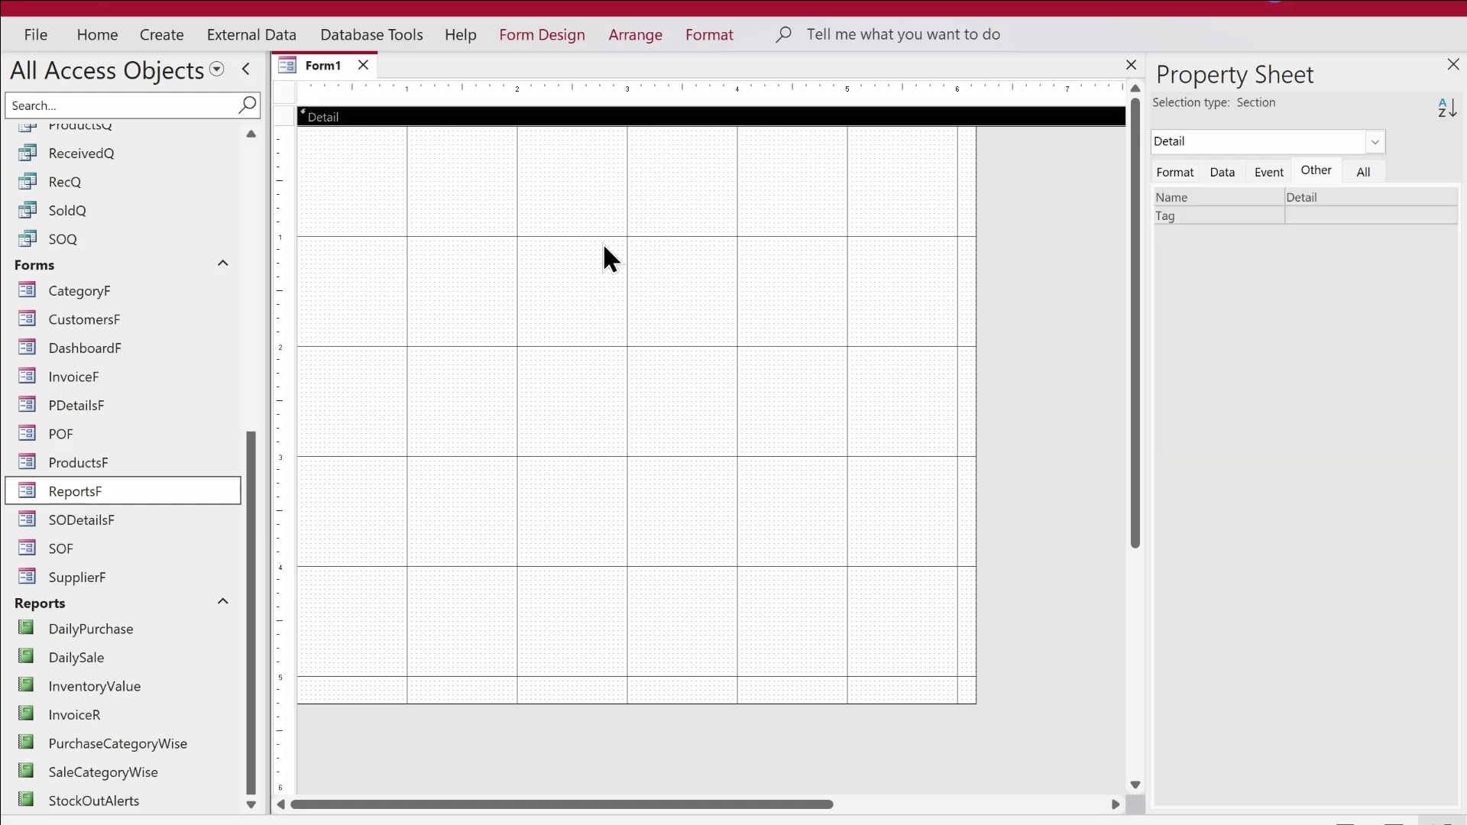
# Add a header and footer to the new form and fill the header with a light blue theme colour
pyautogui.rightClick(602, 242)
pyautogui.click(694, 466)
pyautogui.click(635, 116)
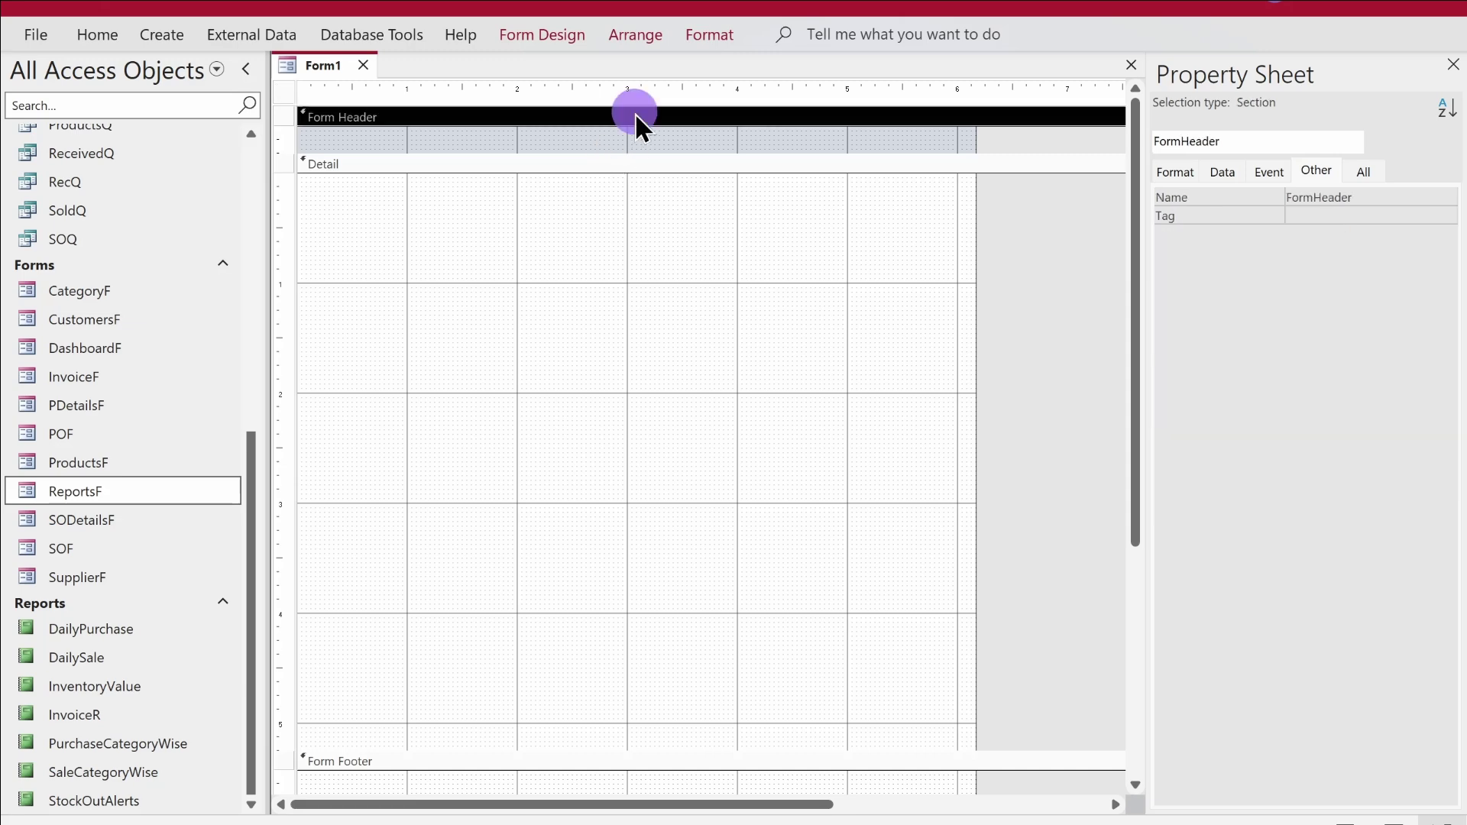
pyautogui.click(712, 35)
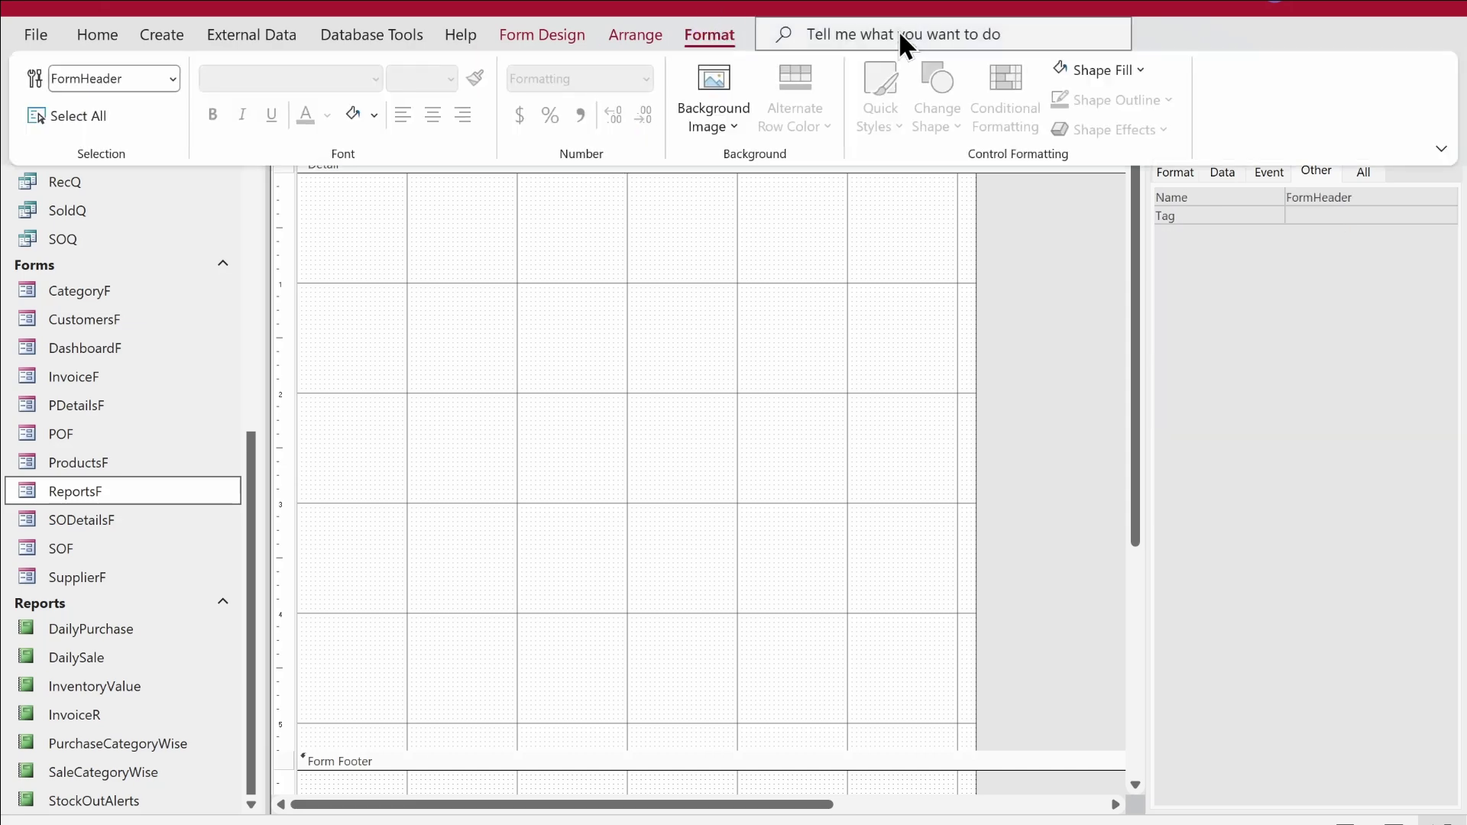
pyautogui.click(1136, 73)
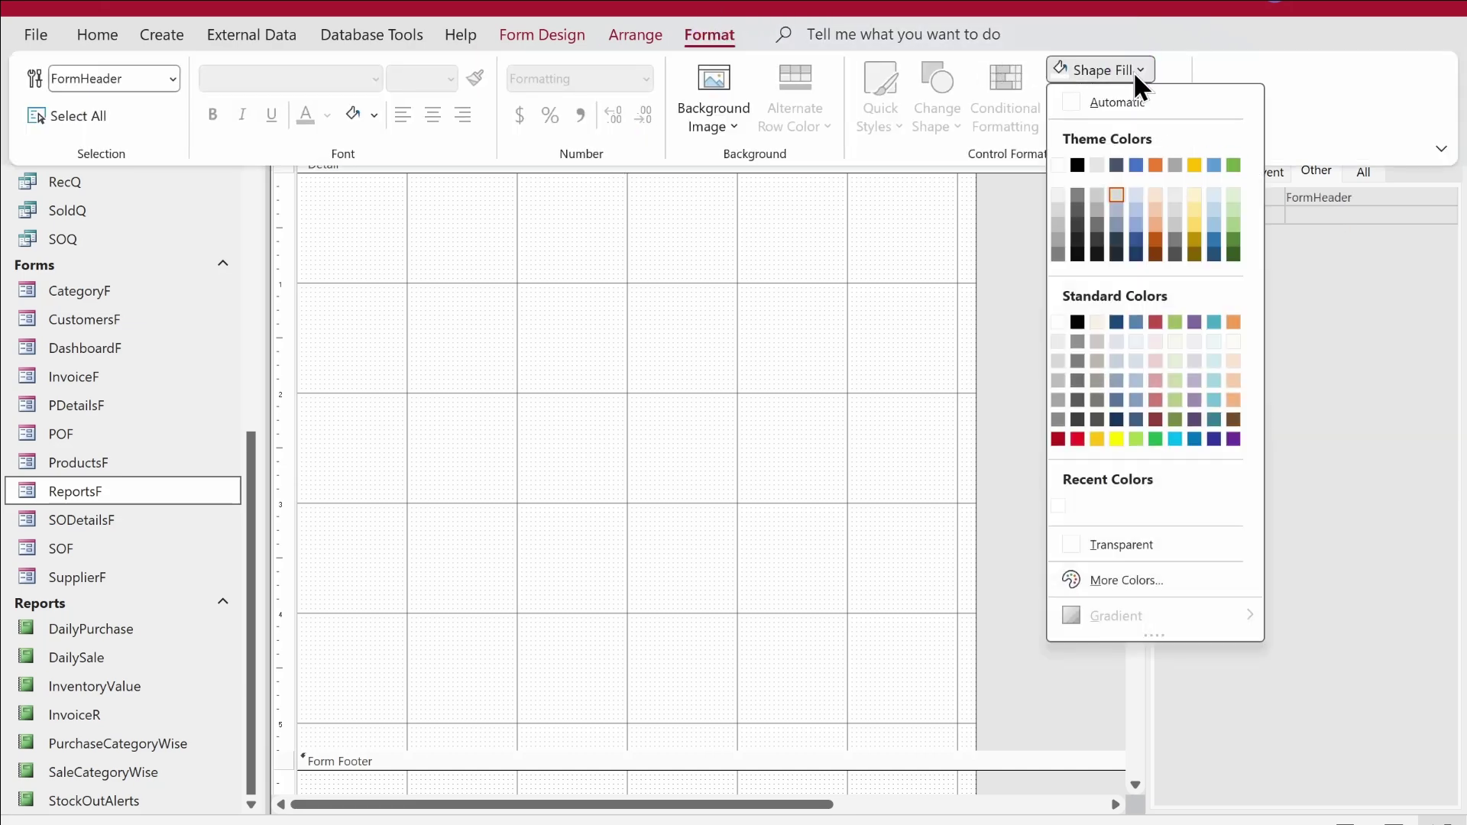
pyautogui.click(1212, 213)
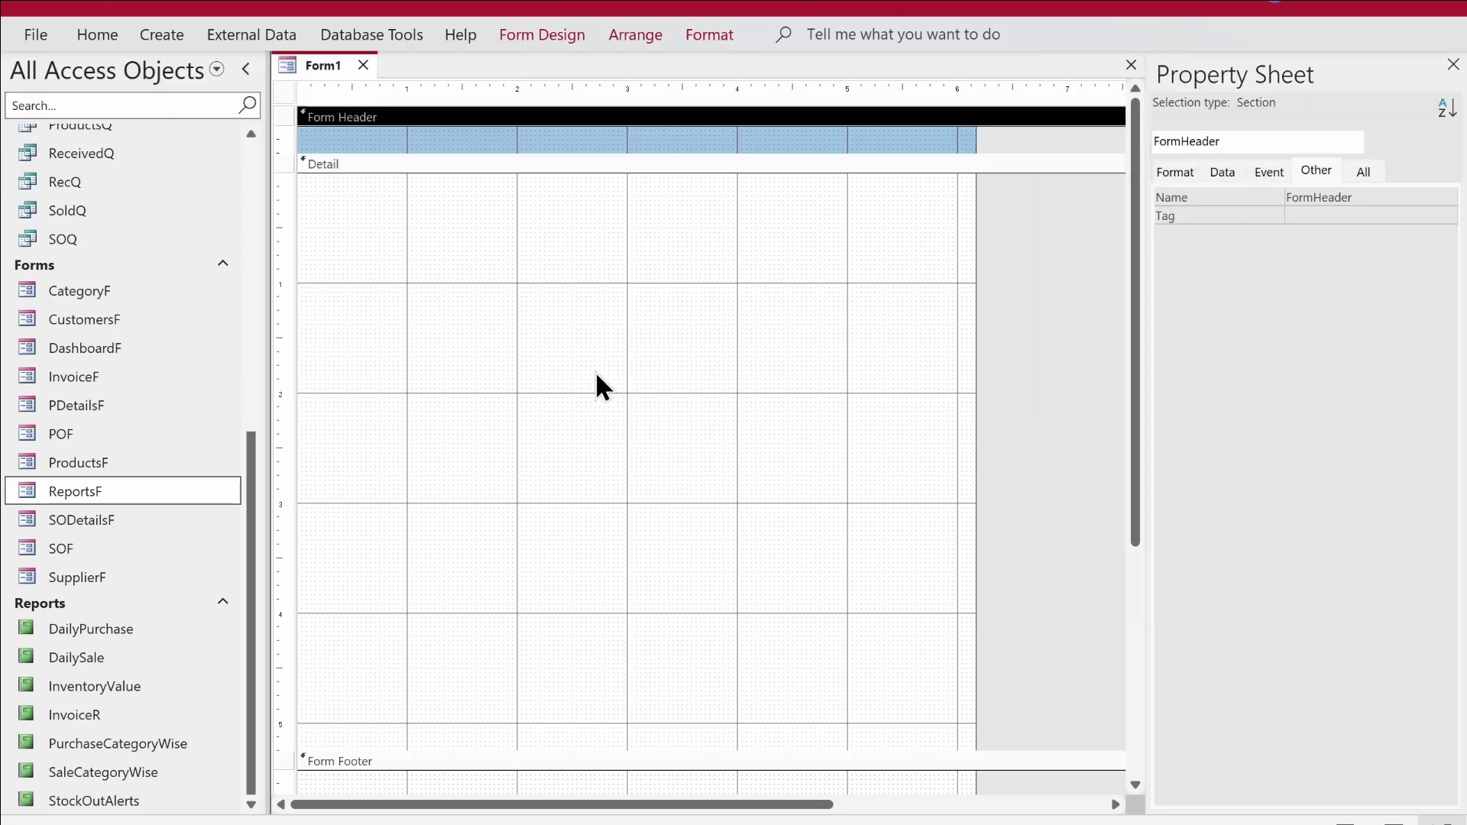
# Save the new form as Background
pyautogui.rightClick(309, 64)
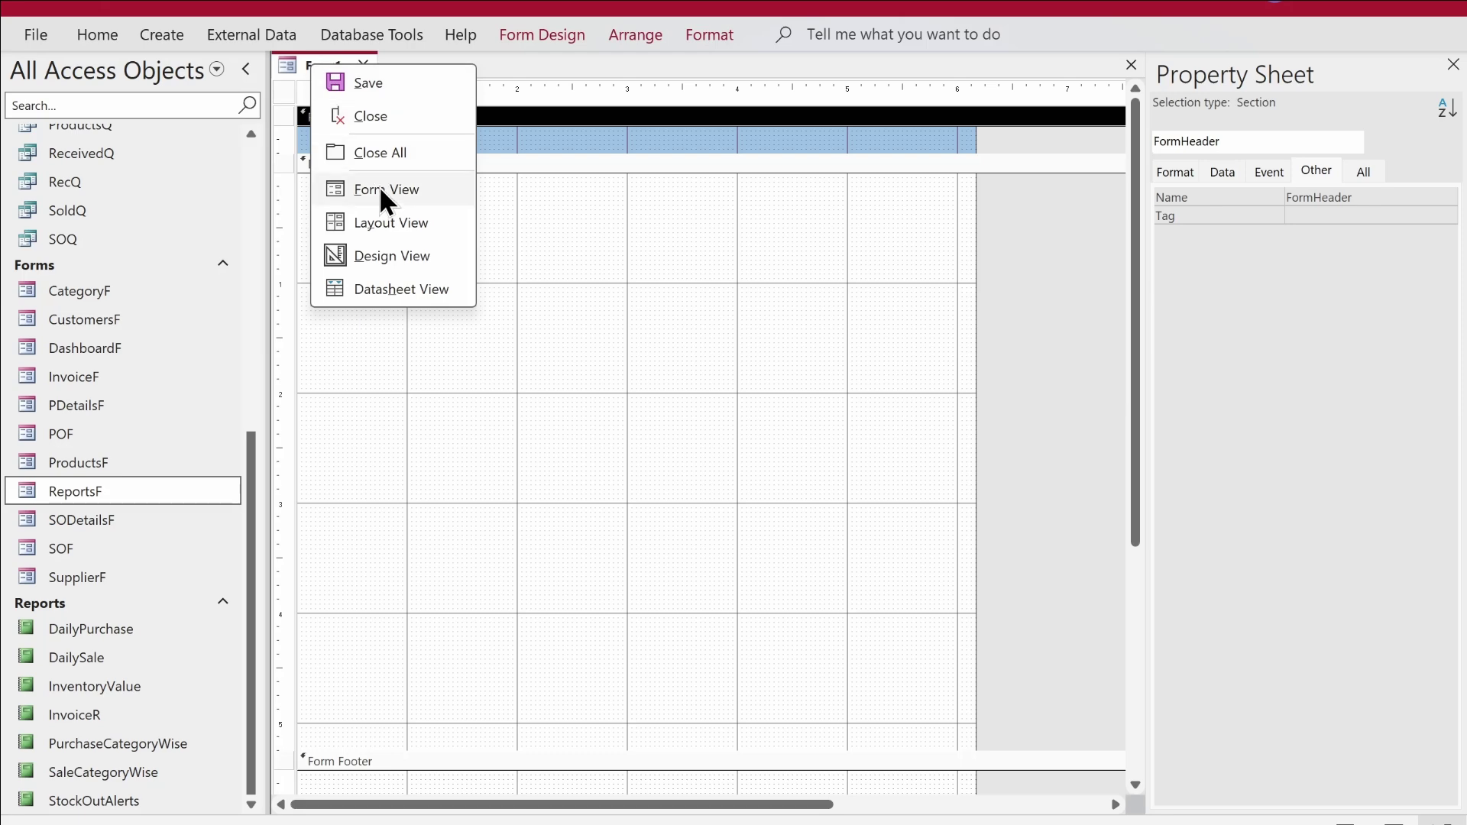
pyautogui.click(374, 84)
pyautogui.write('Background')
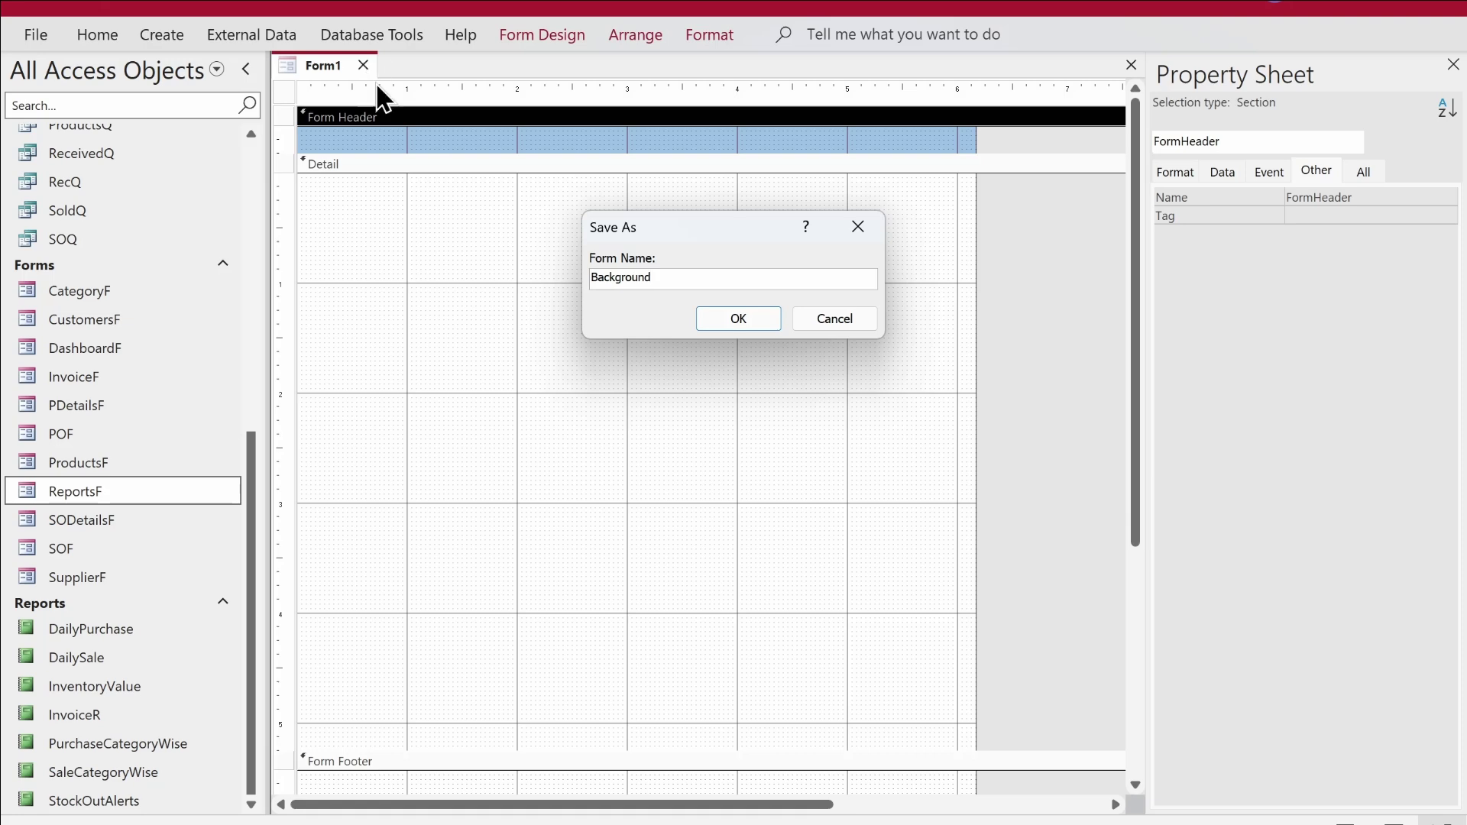
pyautogui.press('Return')
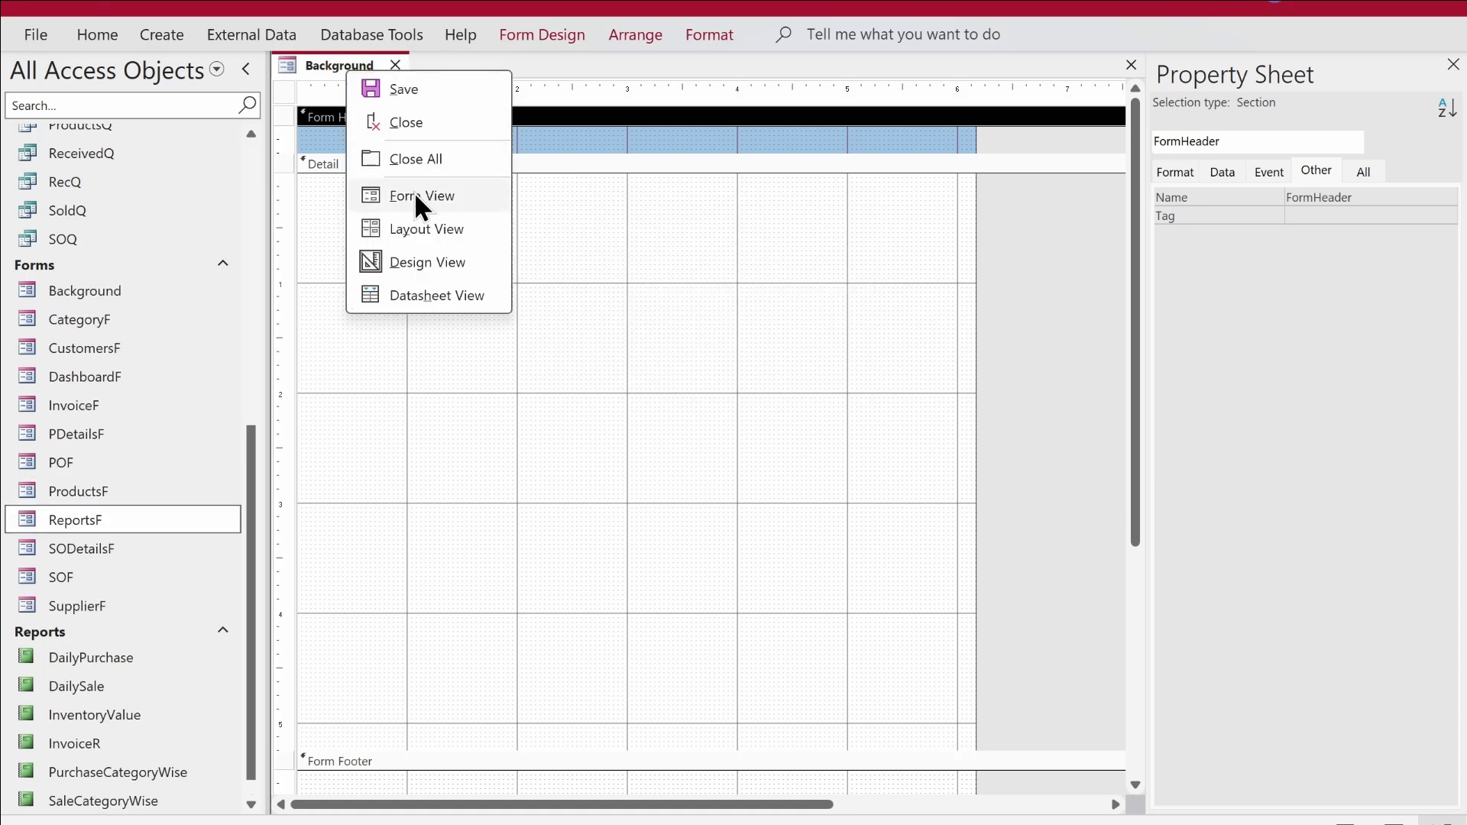
# Preview the Background form in Form View, move its window, and return it to Design View
pyautogui.click(416, 197)
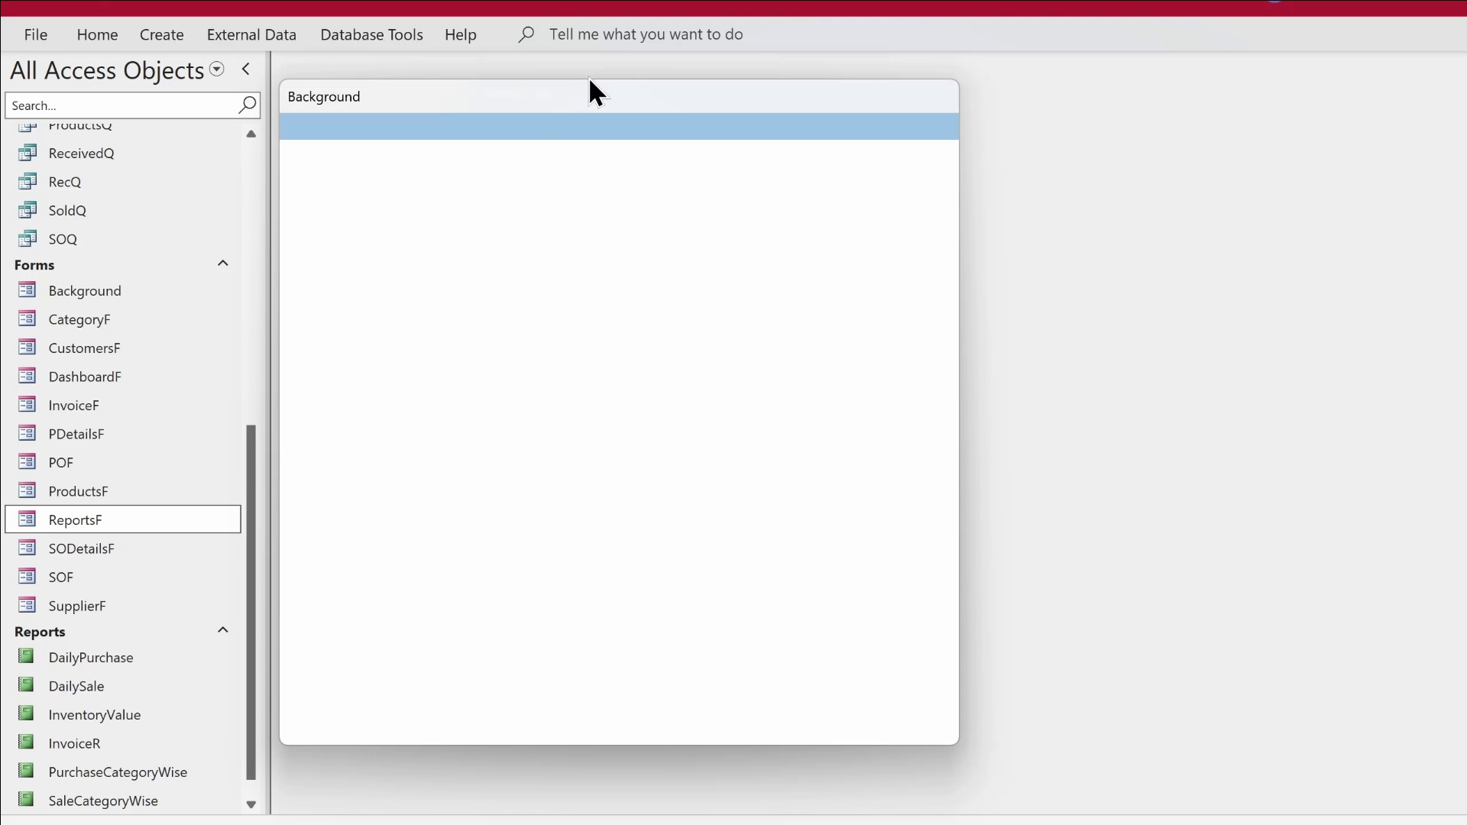
pyautogui.moveTo(573, 96); pyautogui.dragTo(688, 104)
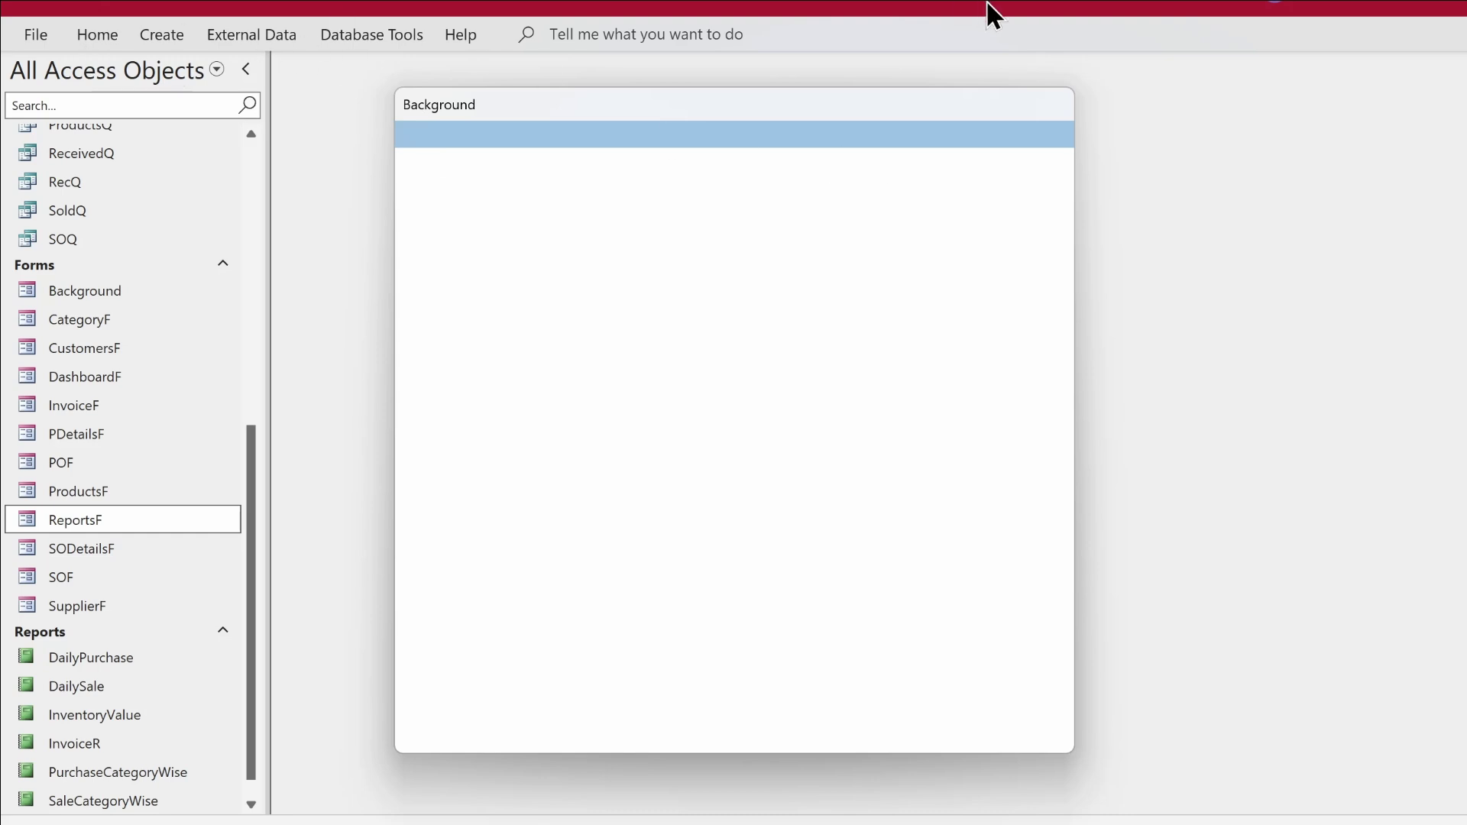
pyautogui.rightClick(767, 174)
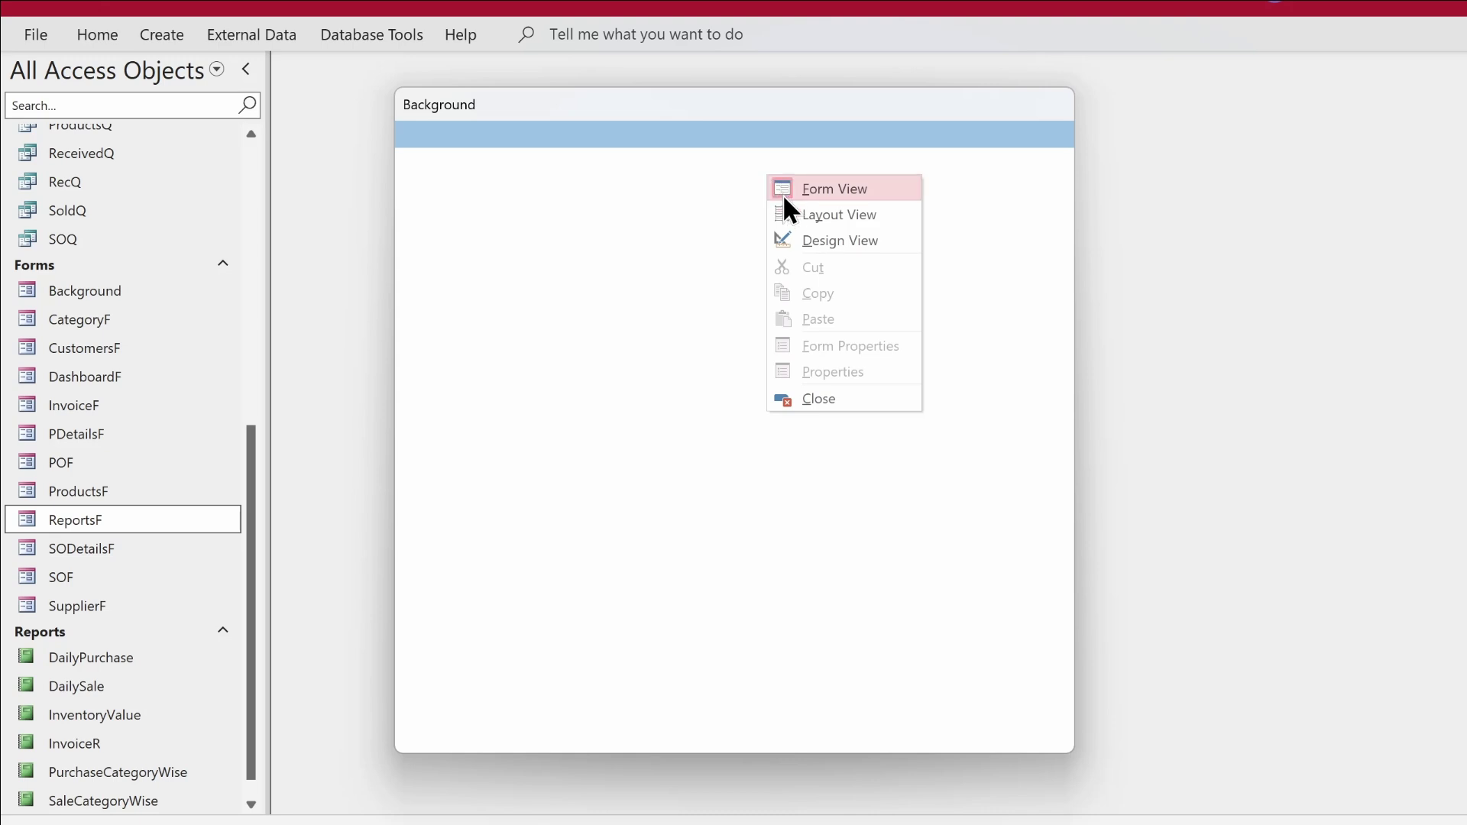
pyautogui.click(795, 236)
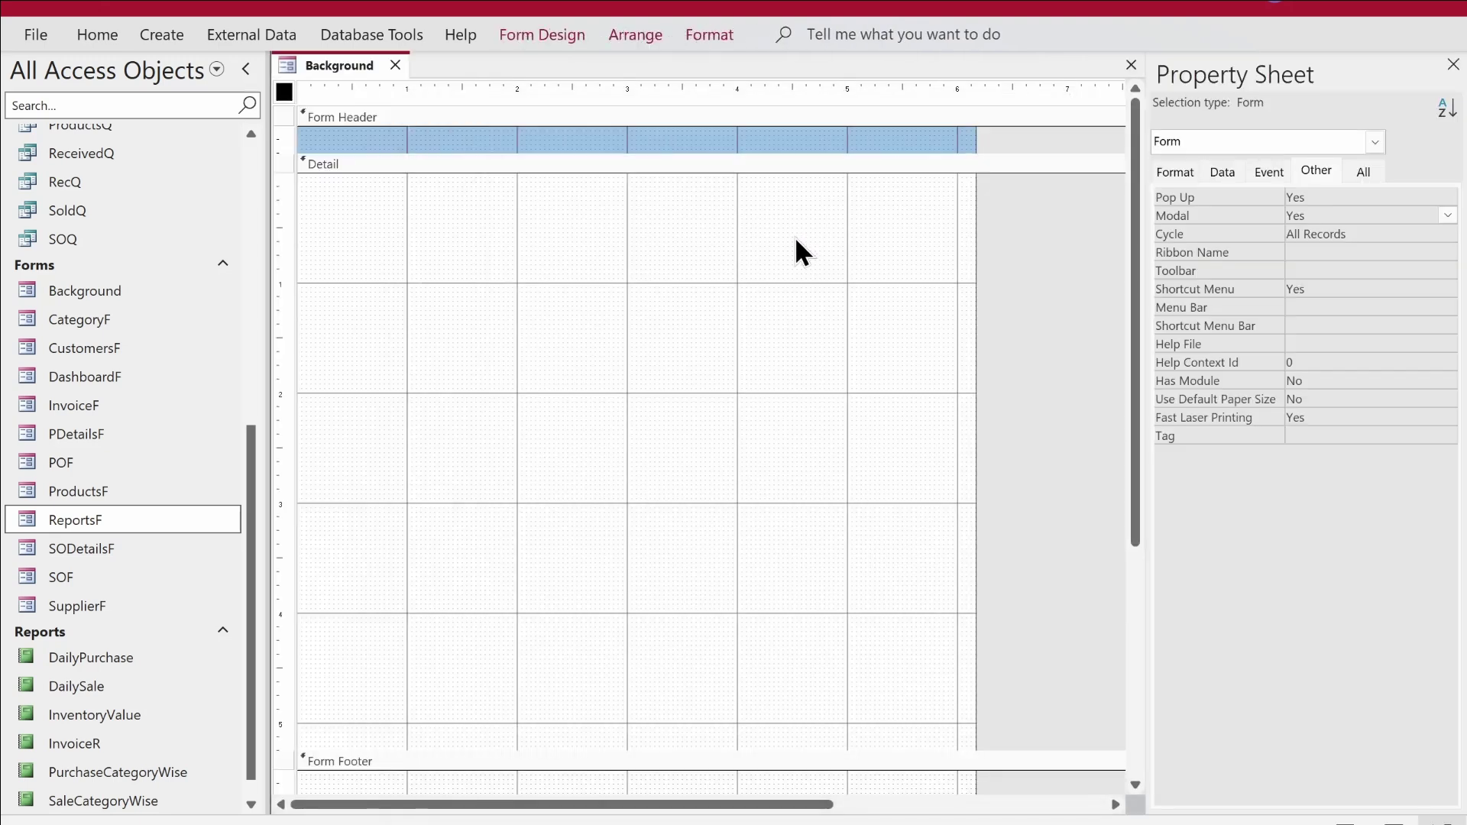
# Create an On Load event procedure for the Background form with the Code Builder
pyautogui.click(1269, 164)
pyautogui.click(1297, 215)
pyautogui.click(1427, 215)
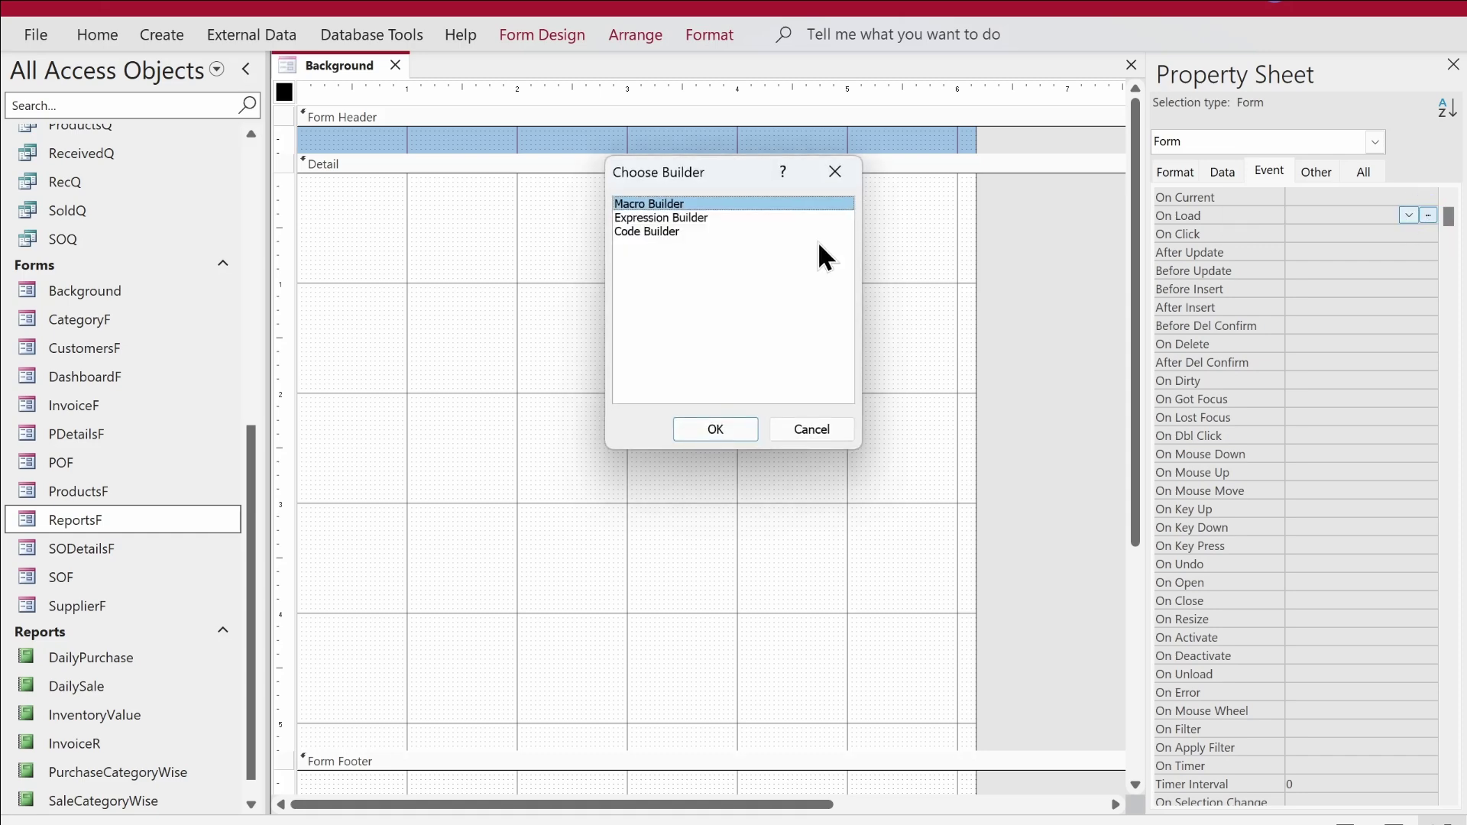
pyautogui.doubleClick(657, 231)
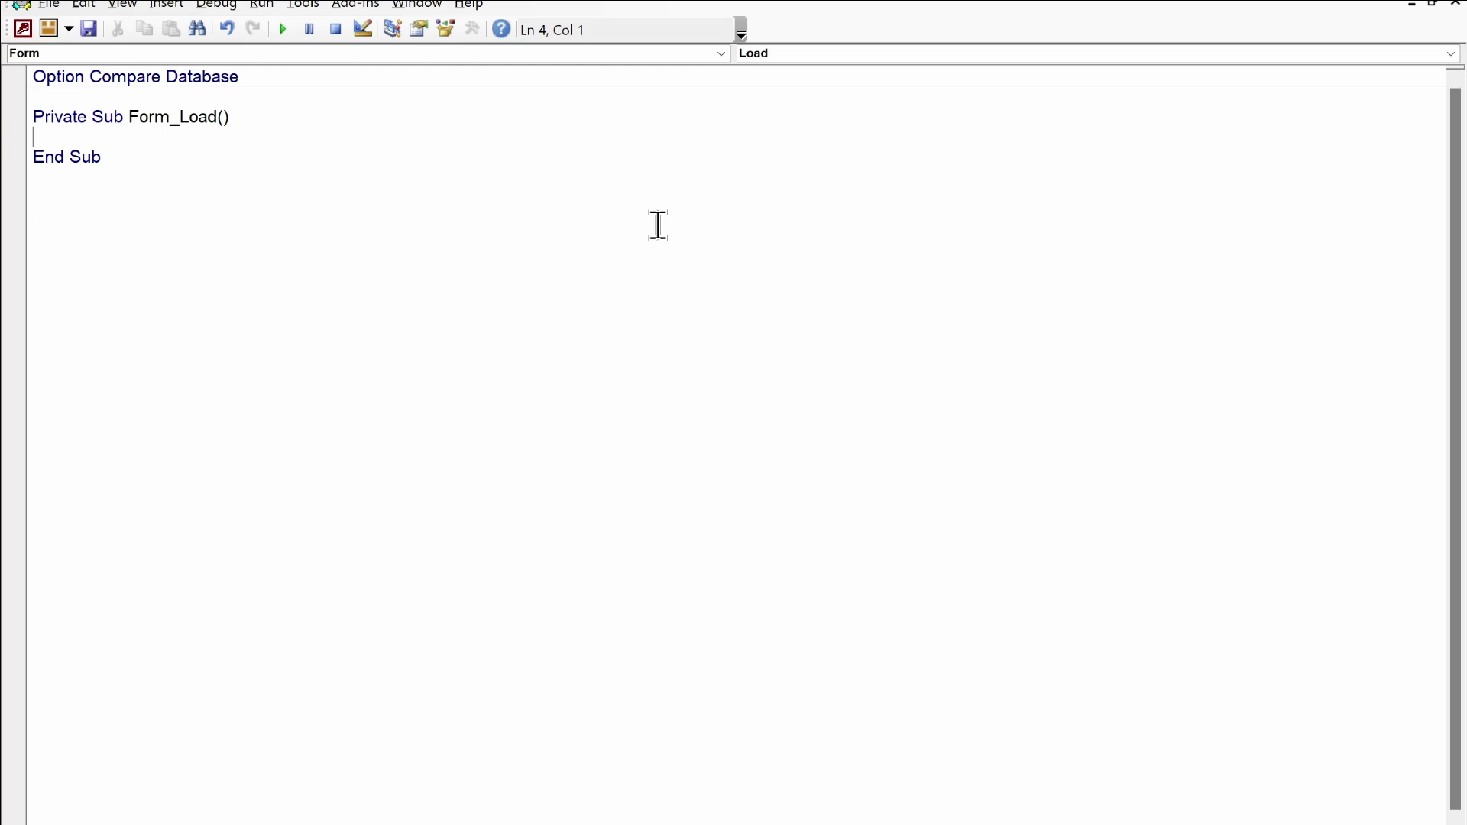
# Write the statement DoCmd.Maximize inside the Form_Load procedure
pyautogui.write('docm')
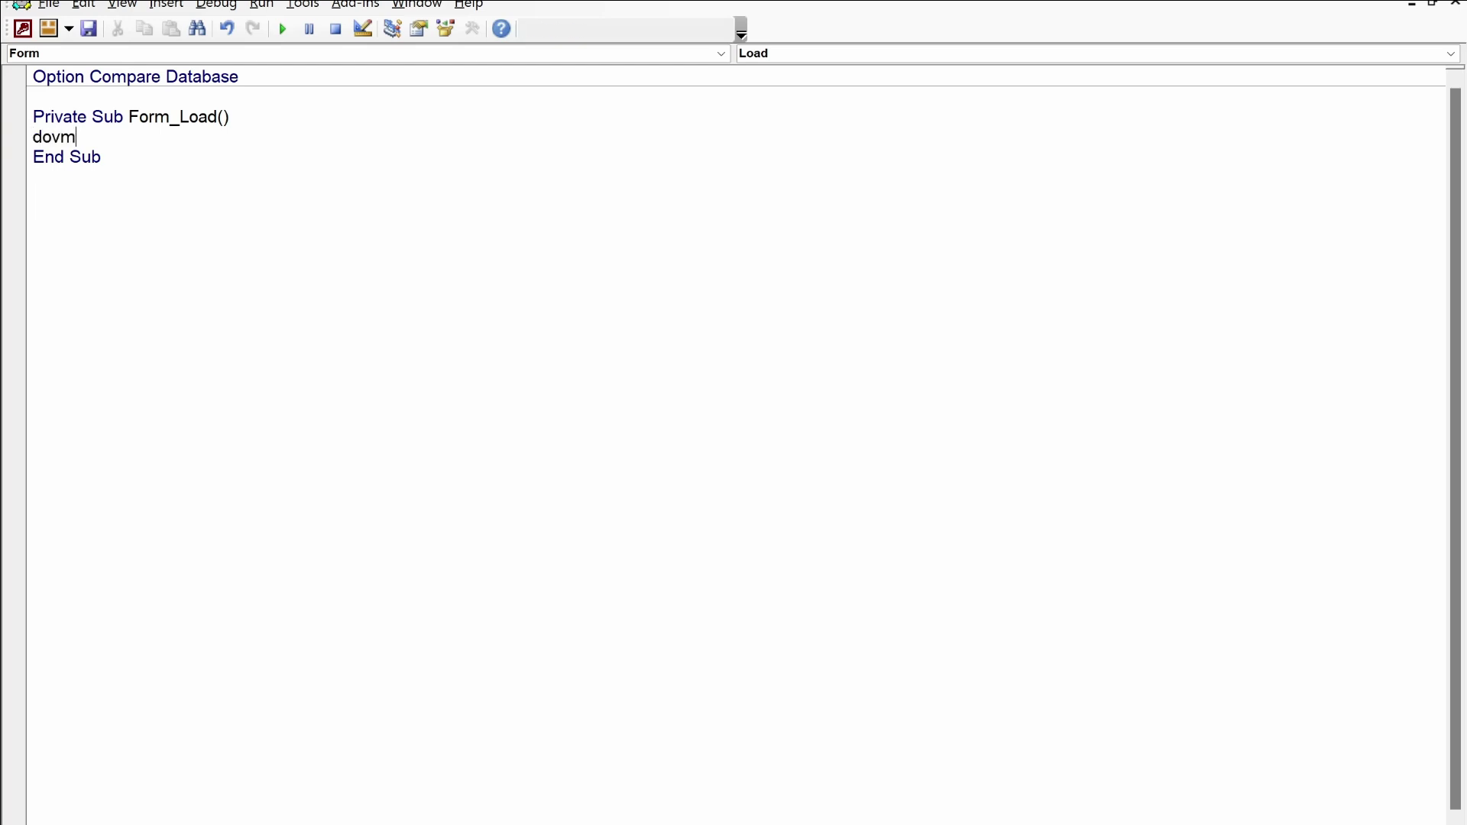
pyautogui.press('BackSpace')
pyautogui.press('BackSpace')
pyautogui.write('cmd.maxi')
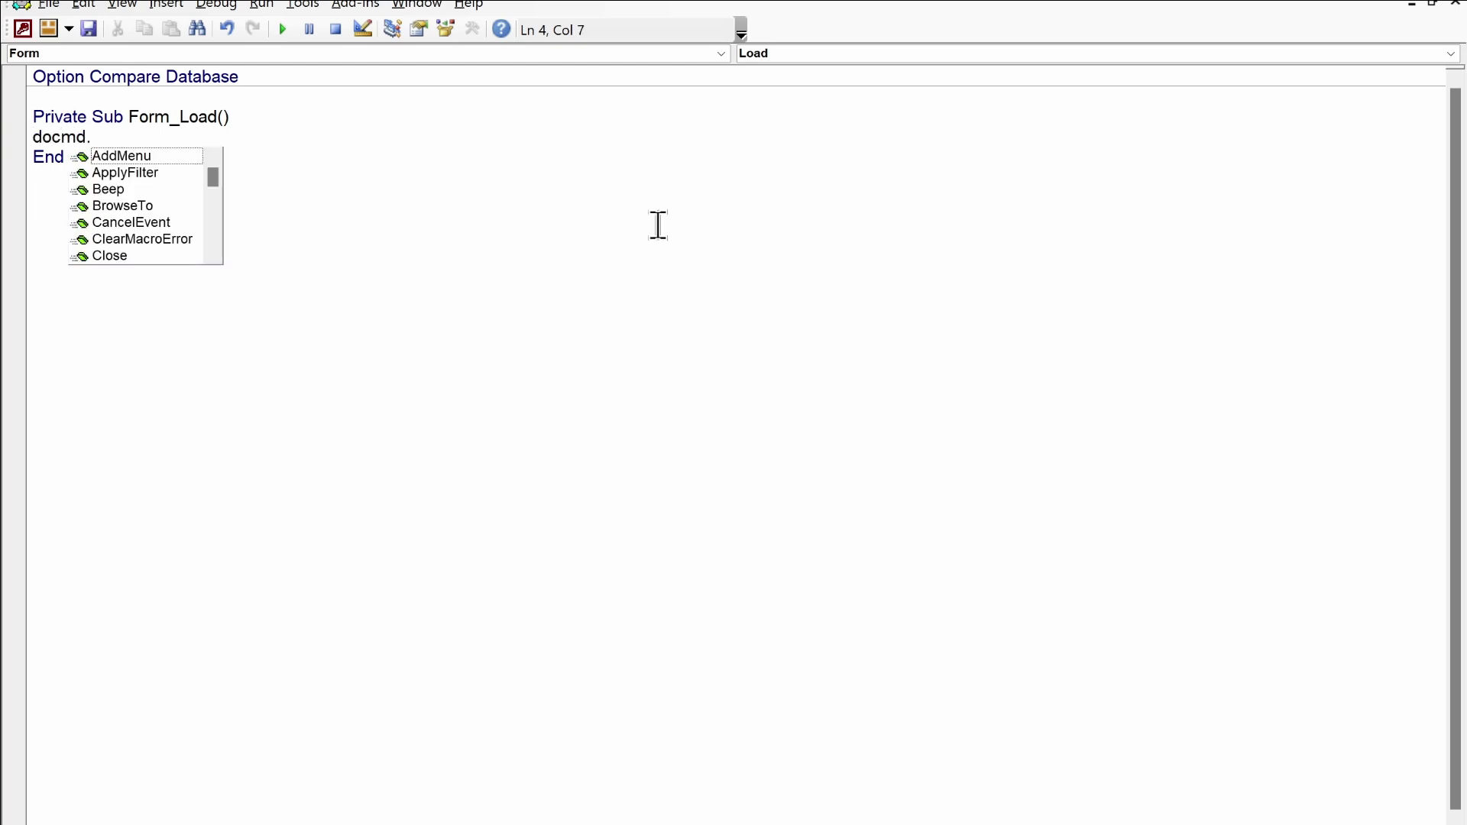
pyautogui.press('Escape')
pyautogui.write('mize')
pyautogui.press('Down')
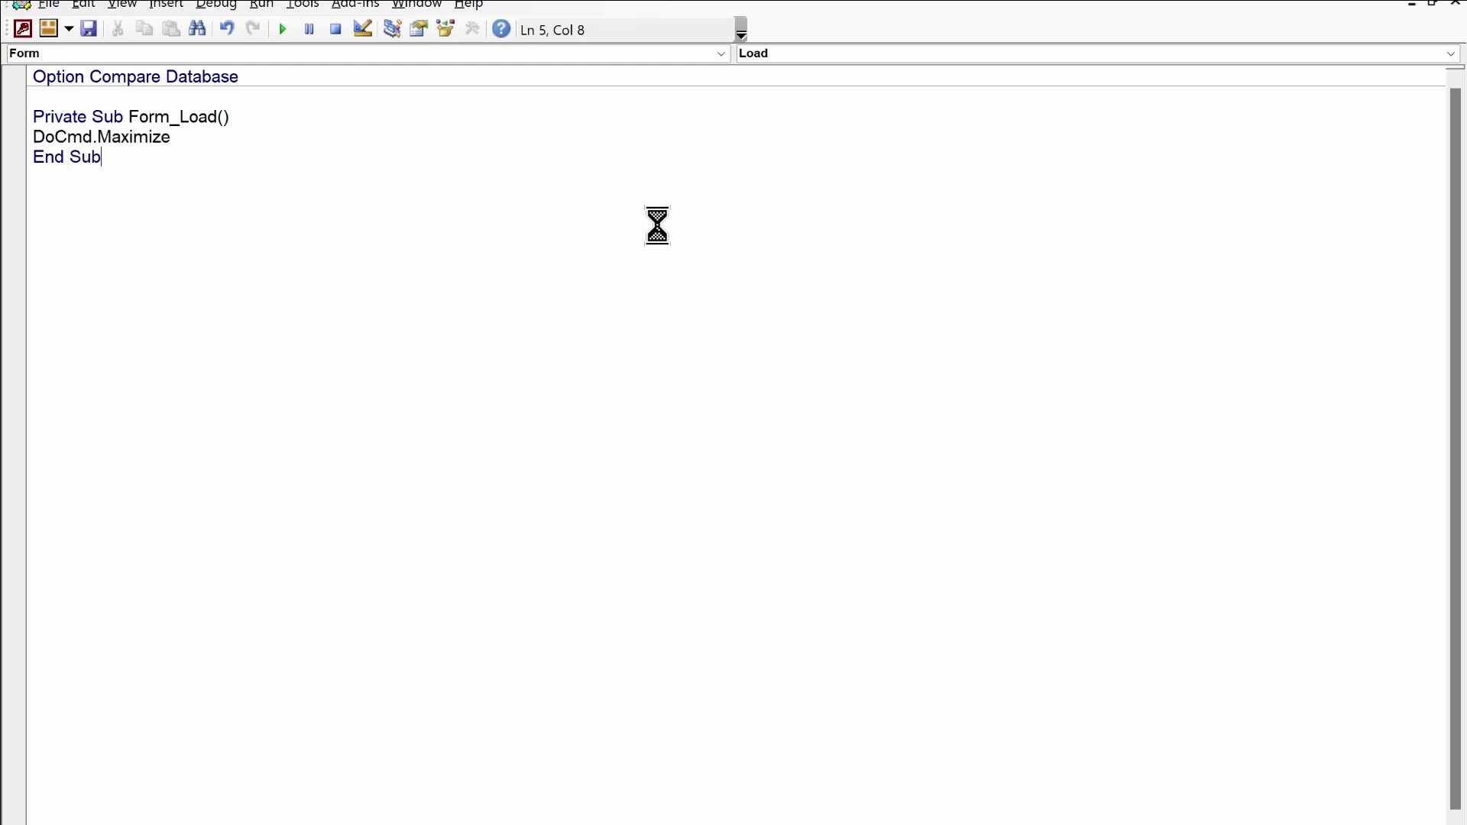
# Close the code editor and save the Background form
pyautogui.click(1446, 4)
pyautogui.rightClick(325, 68)
pyautogui.click(359, 88)
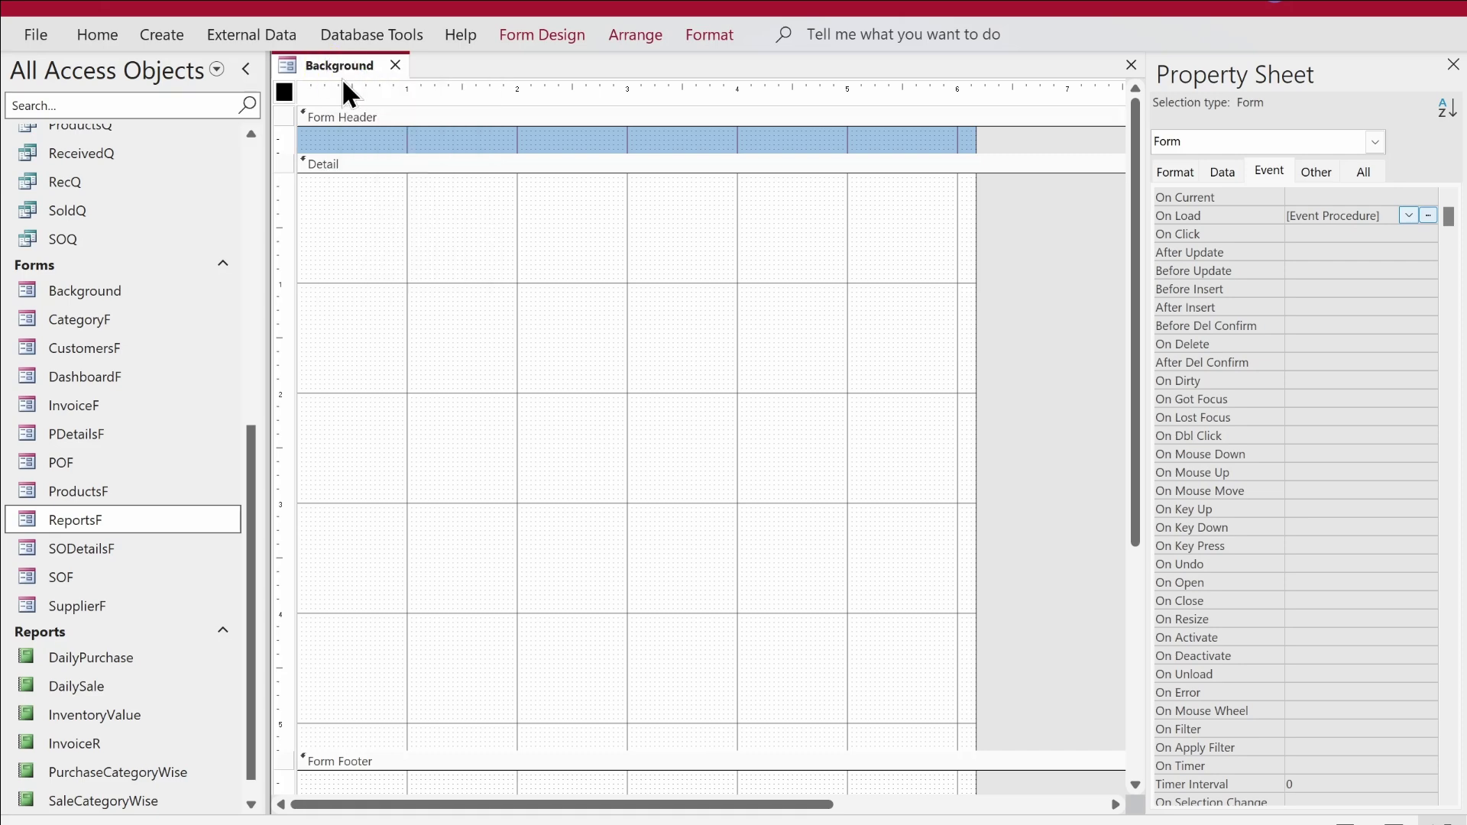
pyautogui.rightClick(342, 66)
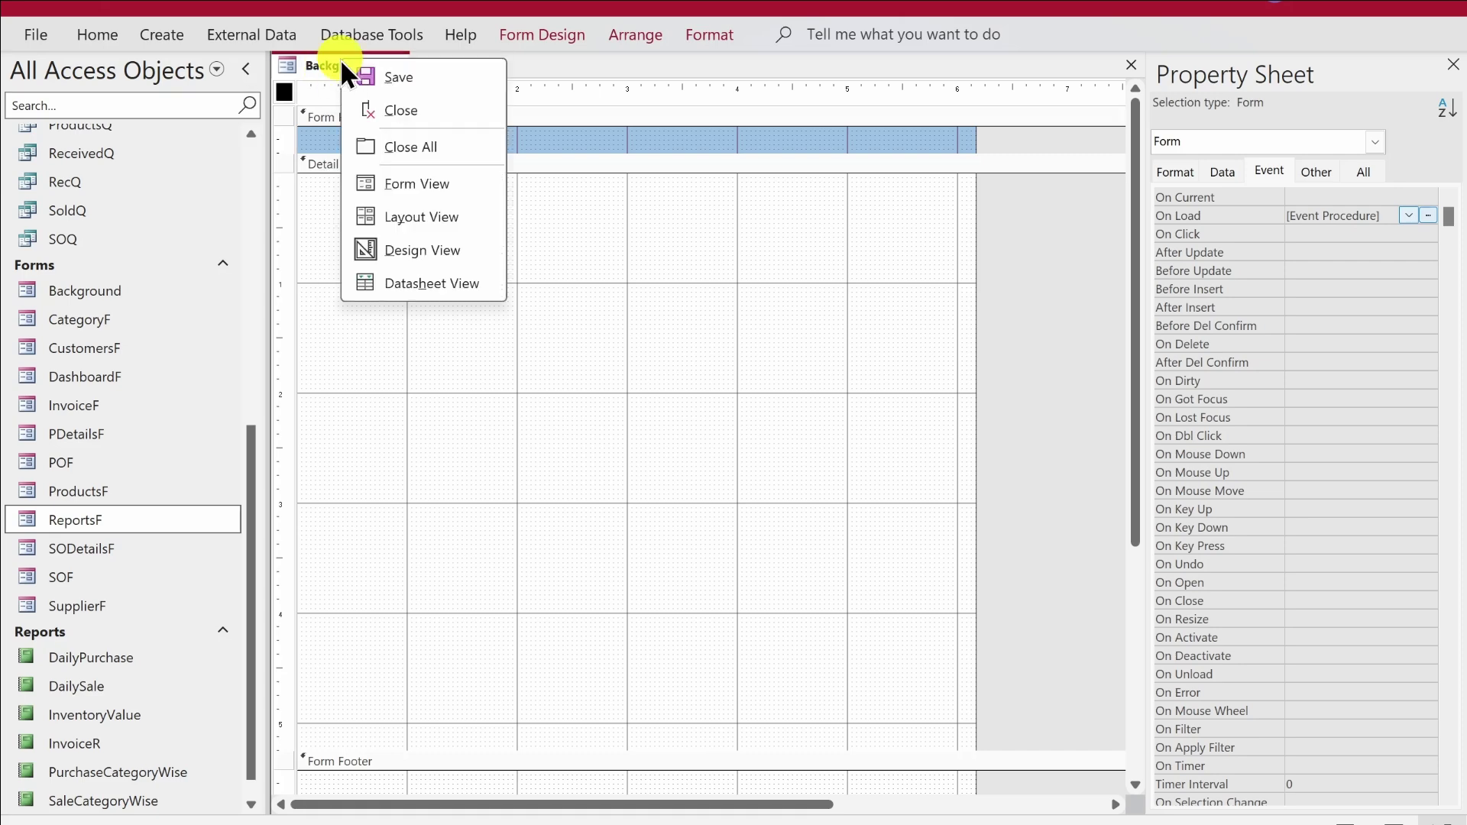
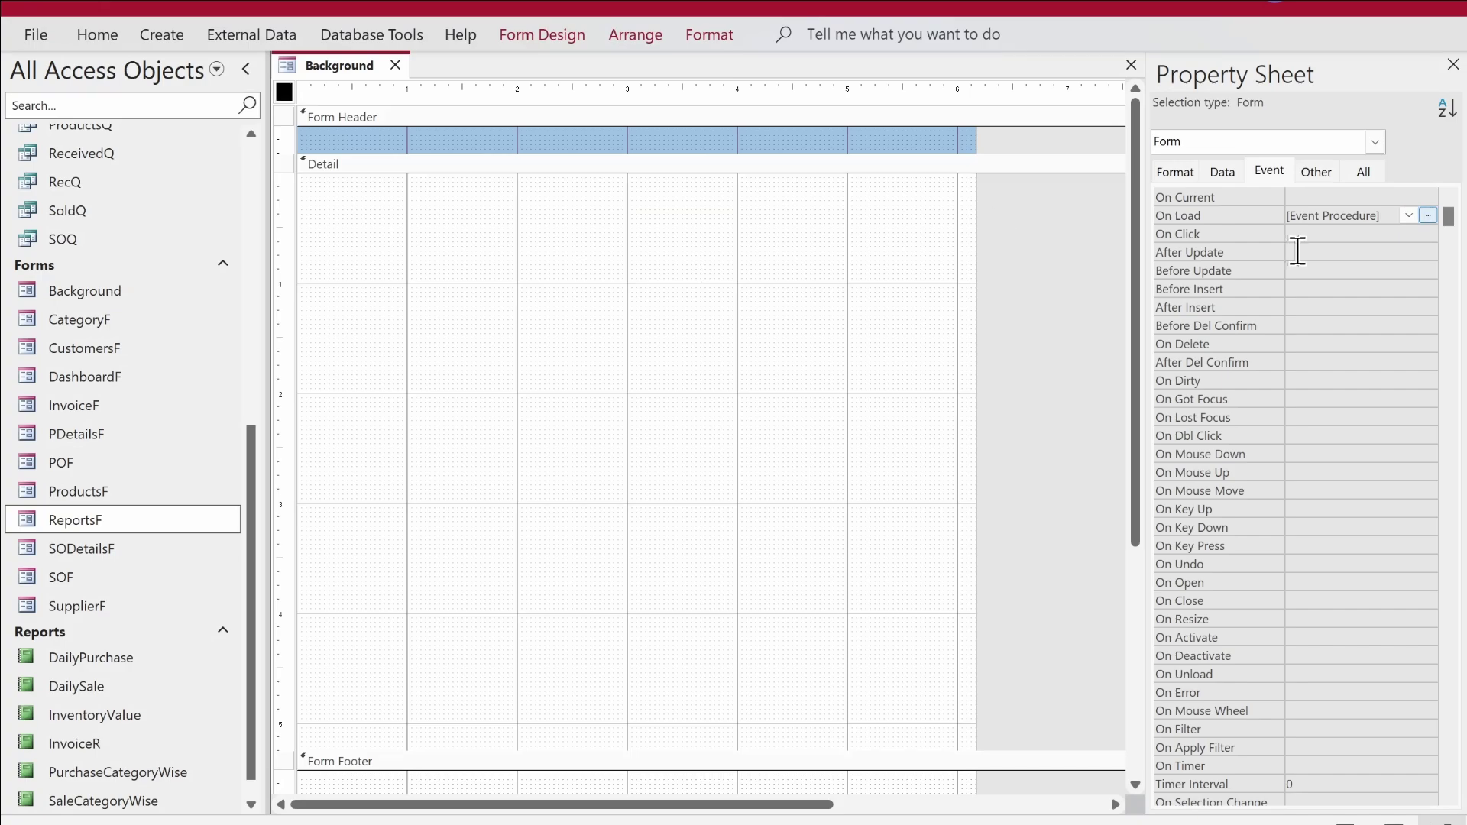
# Reopen the On Load code and add the line DoCmd.OpenForm "DashboardF" below DoCmd.Maximize
pyautogui.click(1428, 215)
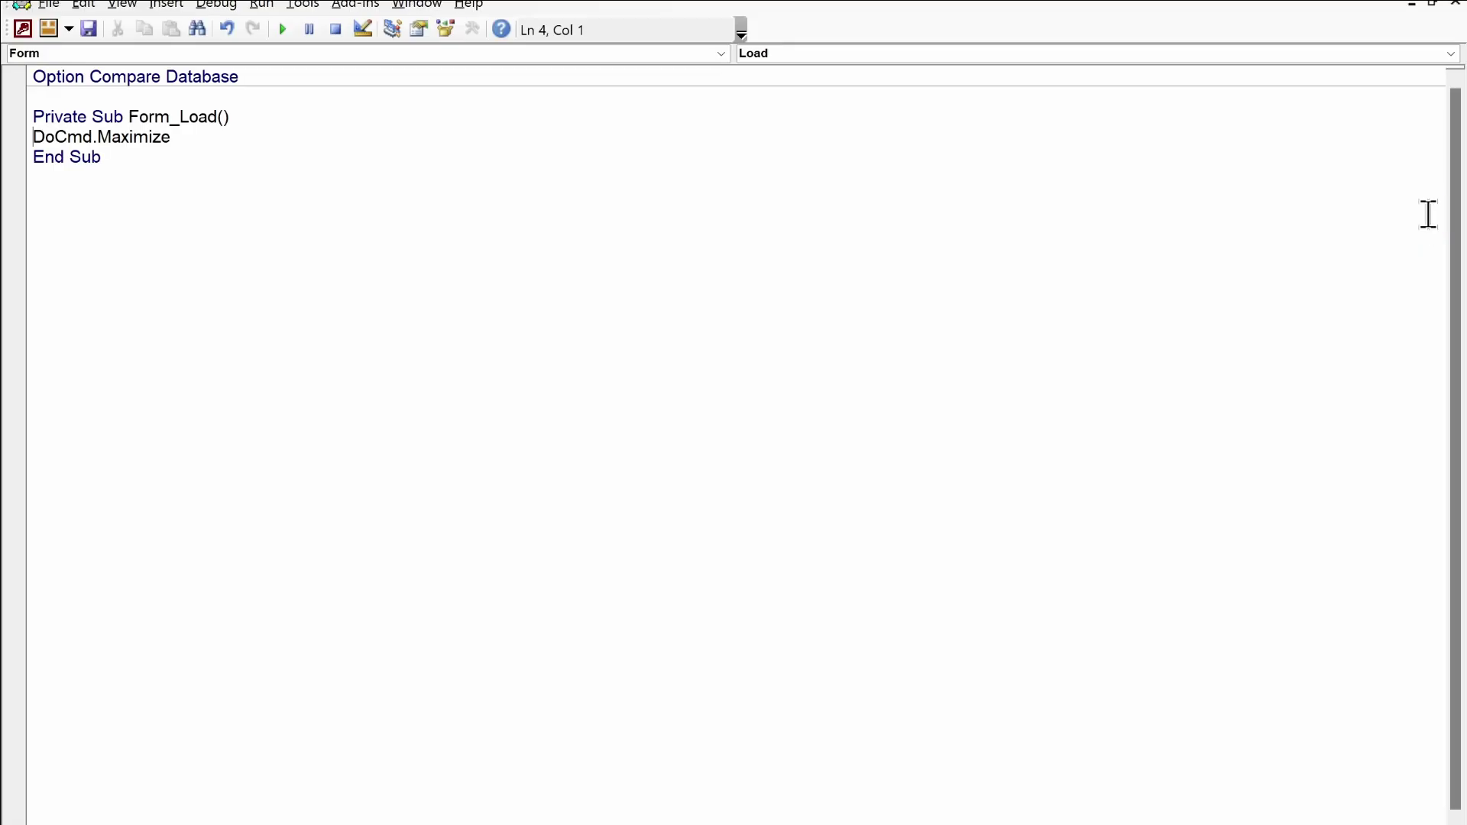
pyautogui.click(206, 145)
pyautogui.press('Return')
pyautogui.write('doc')
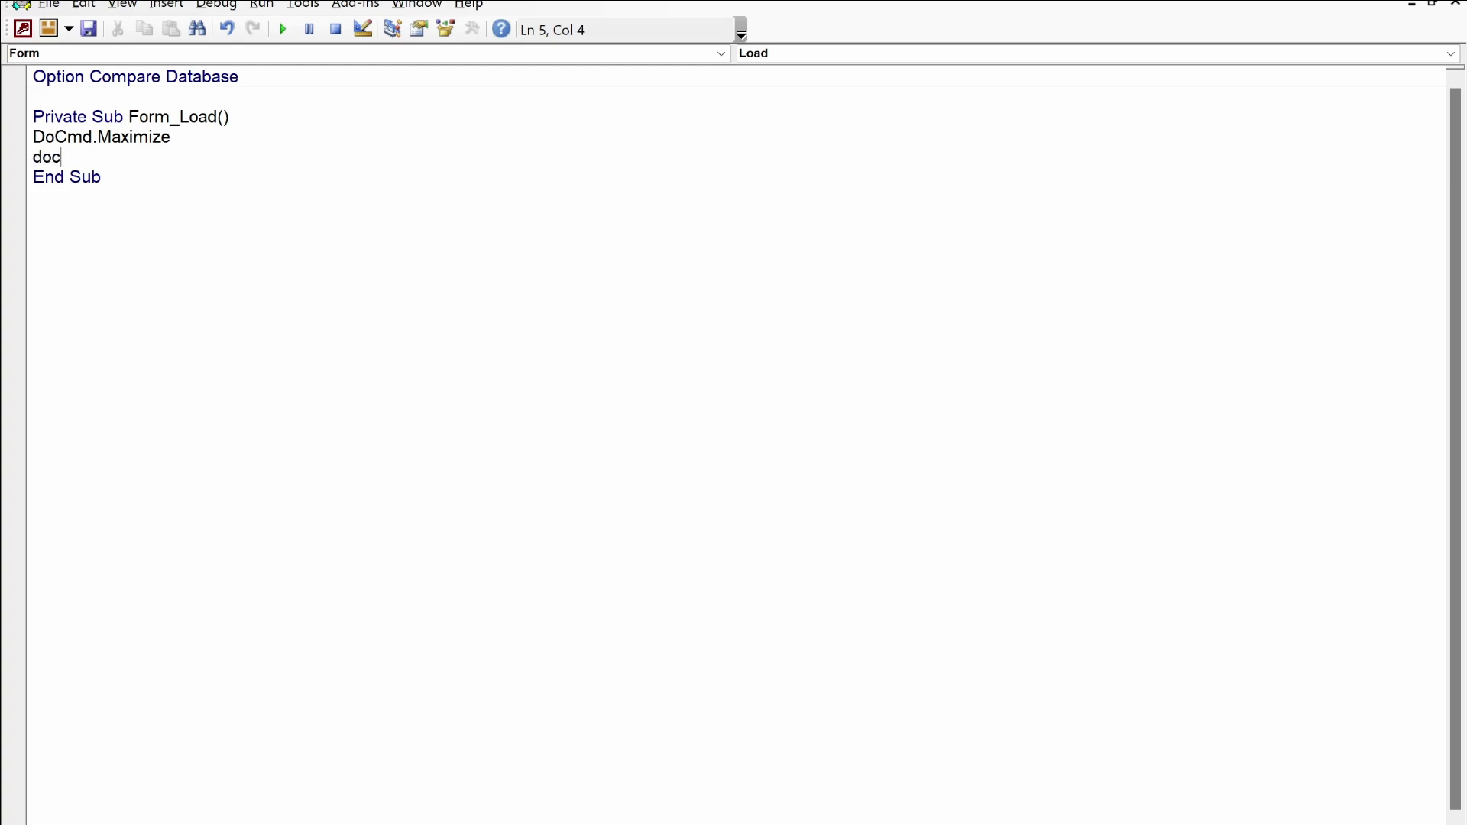
pyautogui.write('md.open')
pyautogui.press('Down')
pyautogui.press('Down')
pyautogui.press('Tab')
pyautogui.write('"Da"')
pyautogui.press('Left')
pyautogui.write('Dashboard')
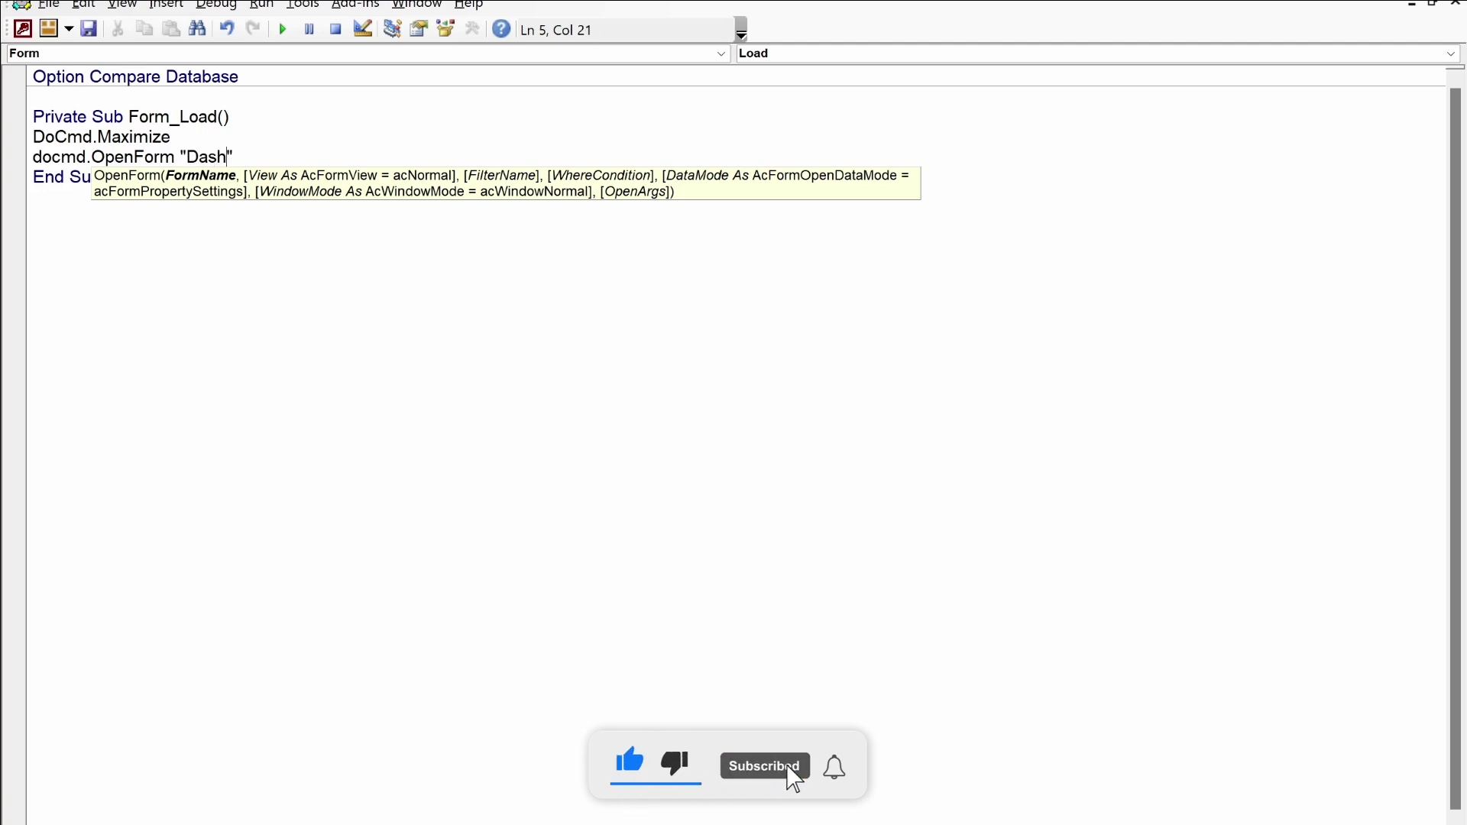
pyautogui.write('F')
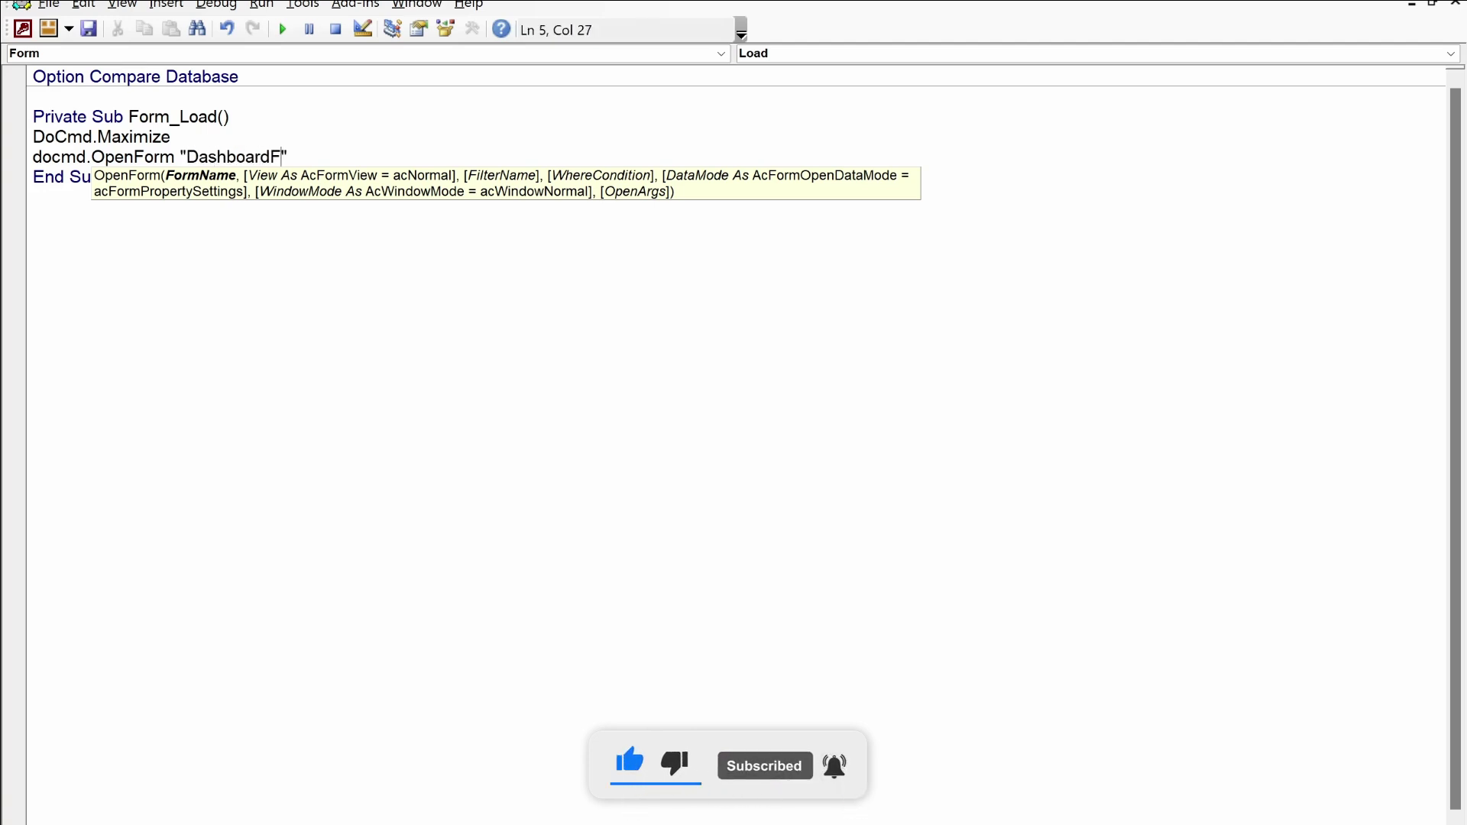
pyautogui.press('Down')
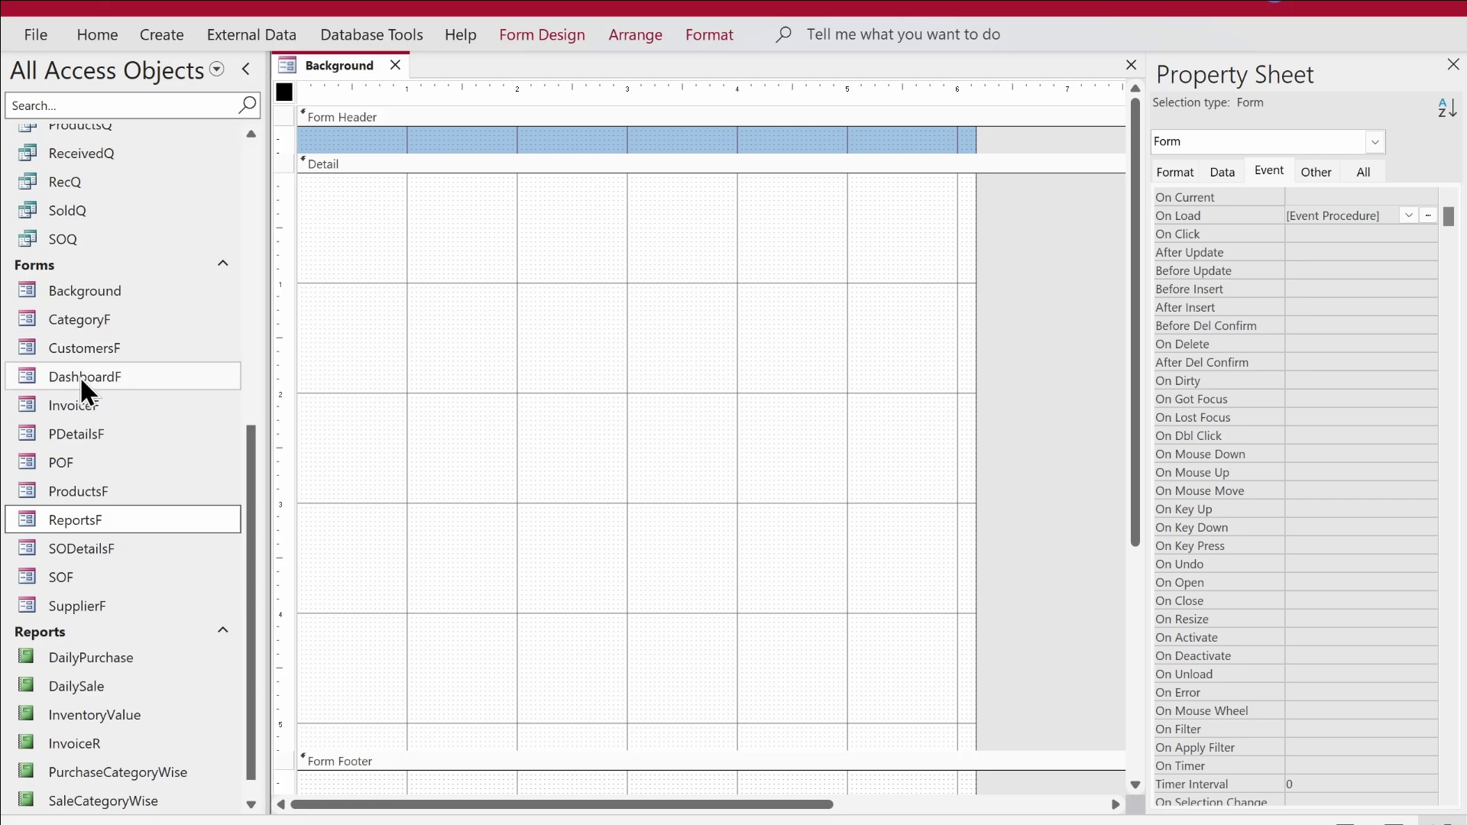
# Save and close the Background form
pyautogui.rightClick(346, 55)
pyautogui.click(382, 61)
pyautogui.click(393, 65)
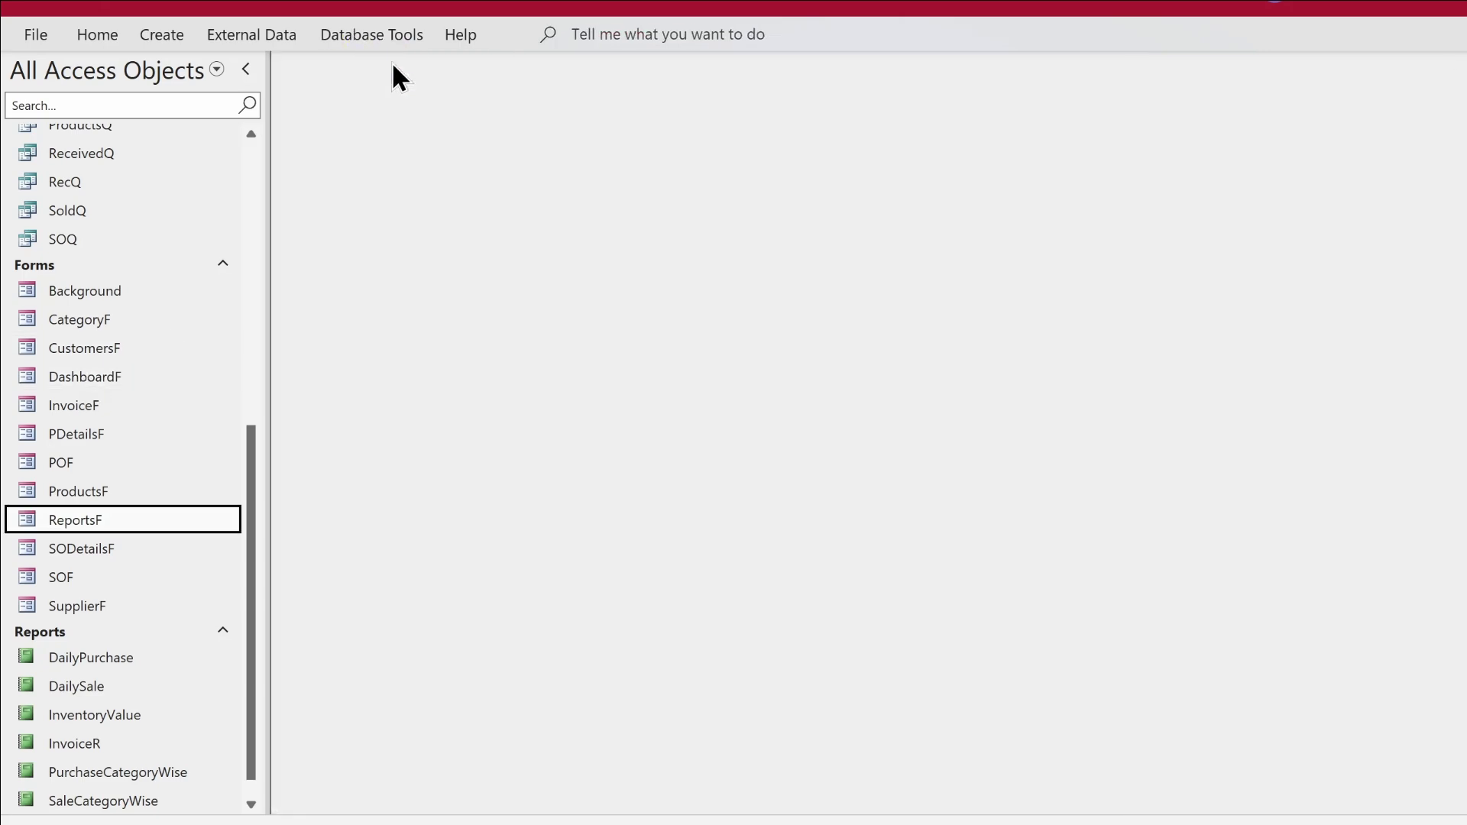
# Open the Background form to test its load code and move the Dashboard window over the maximized background
pyautogui.click(85, 289)
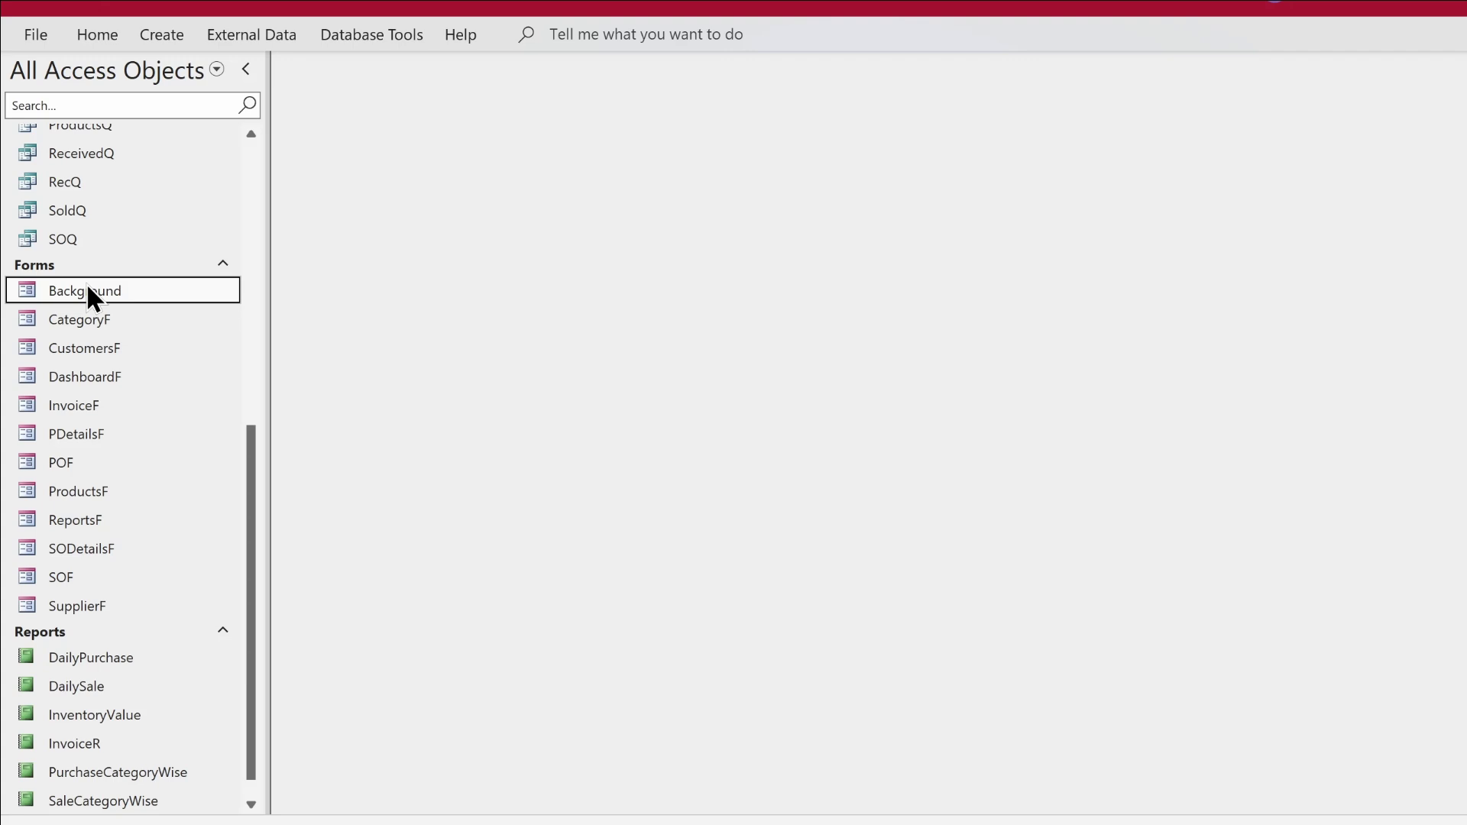
pyautogui.doubleClick(87, 289)
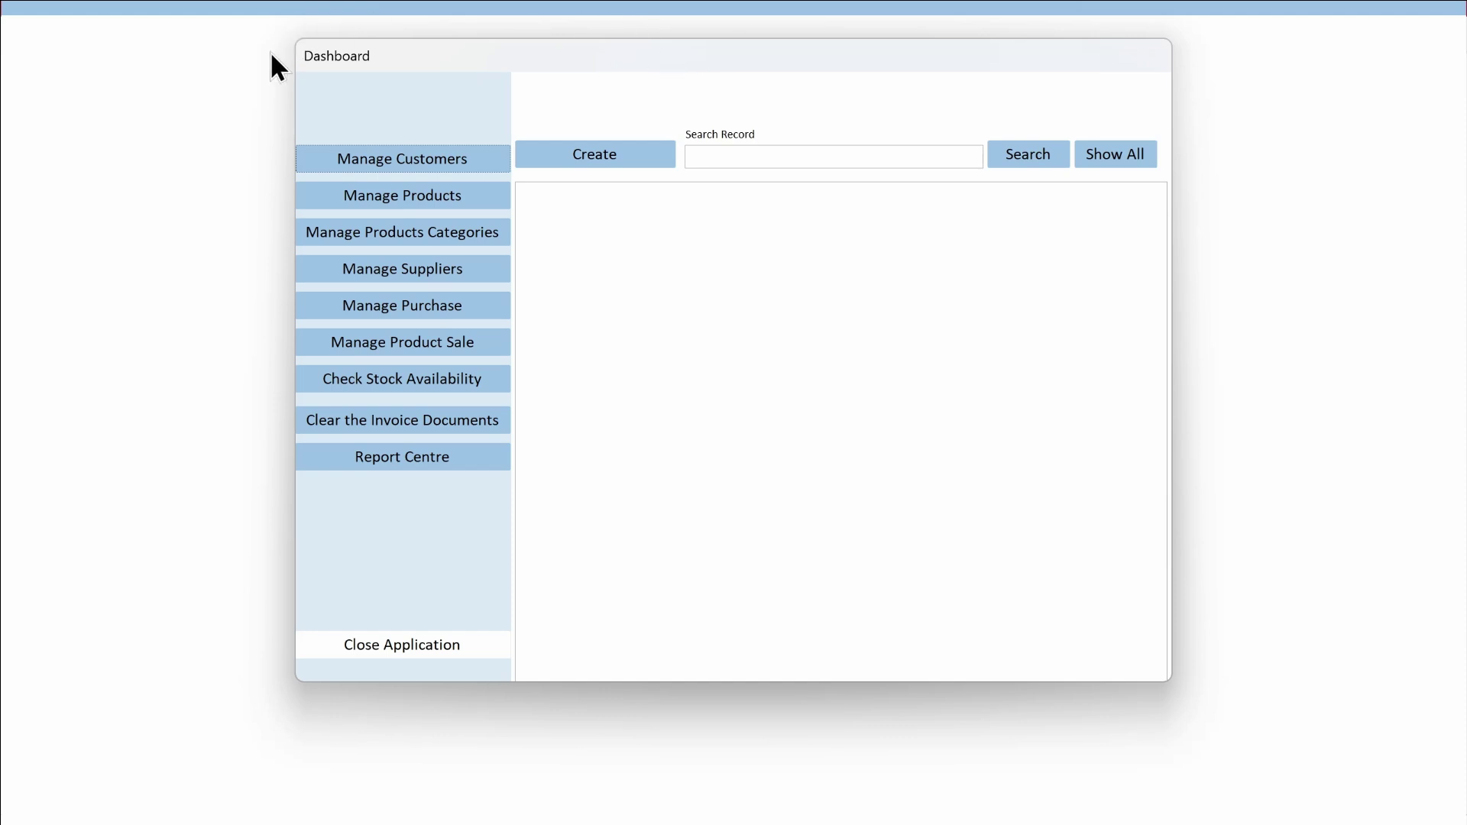
pyautogui.moveTo(632, 52); pyautogui.dragTo(652, 100)
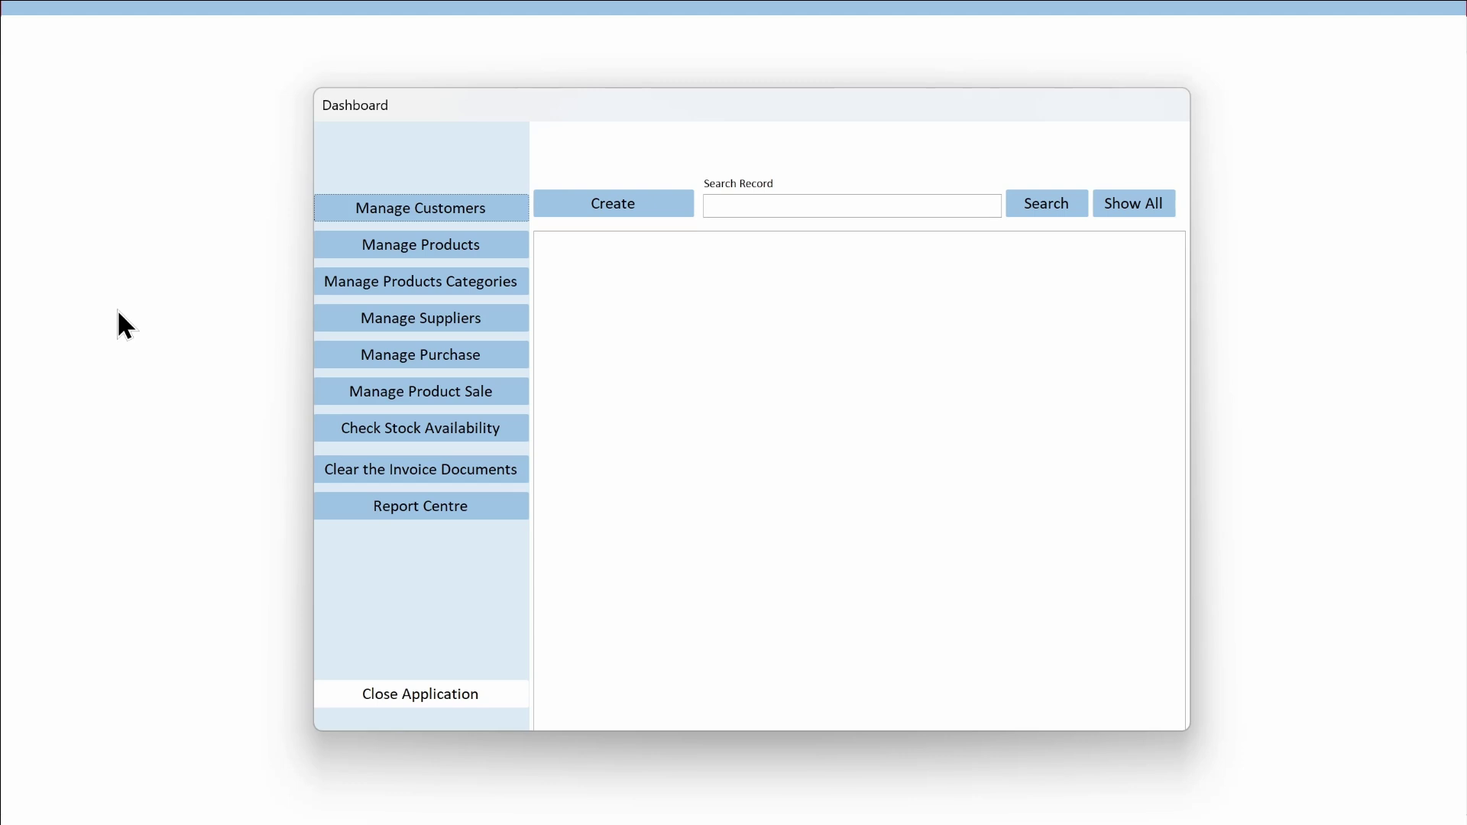
pyautogui.rightClick(554, 130)
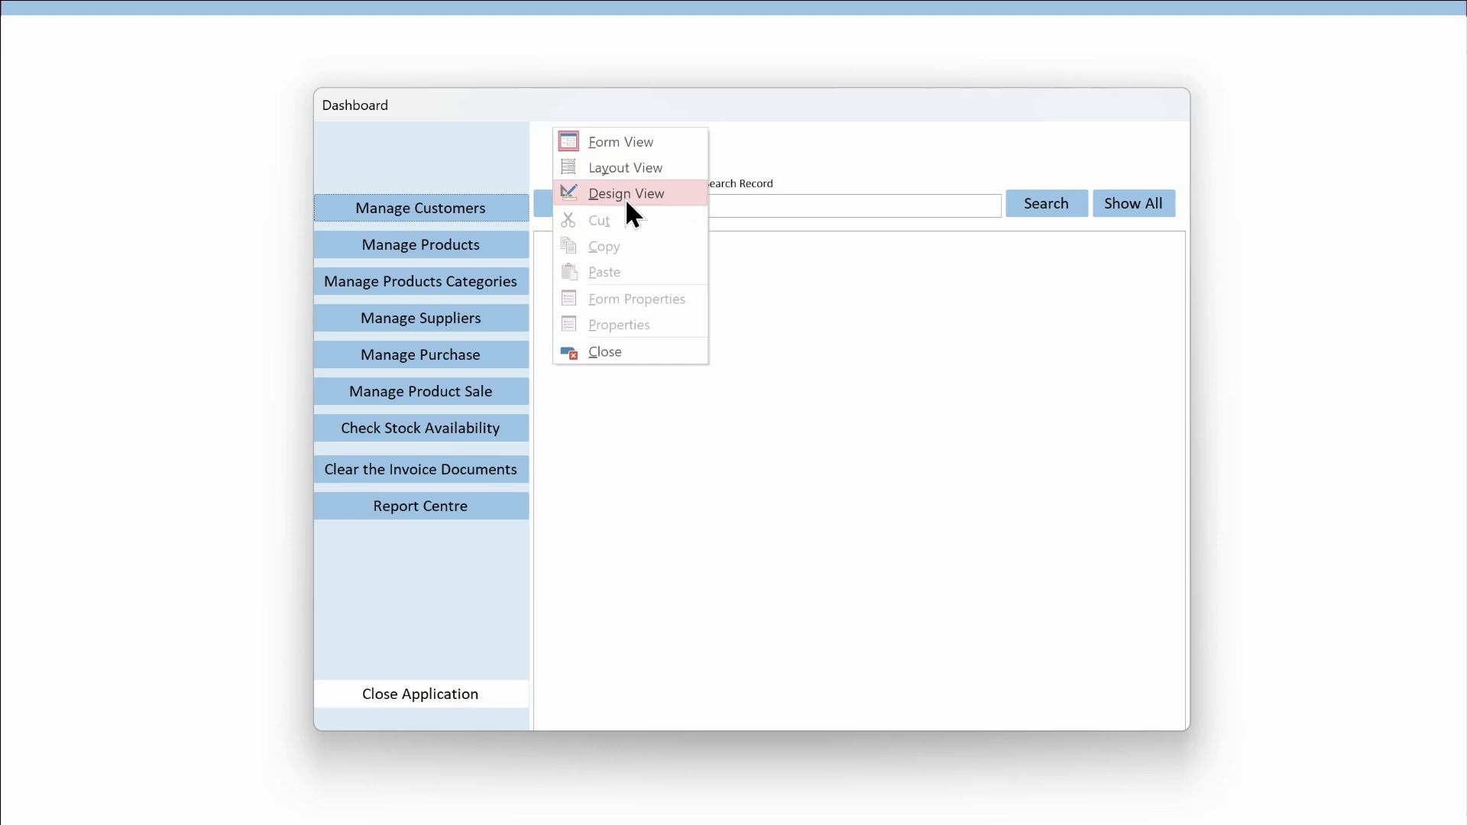
pyautogui.click(446, 173)
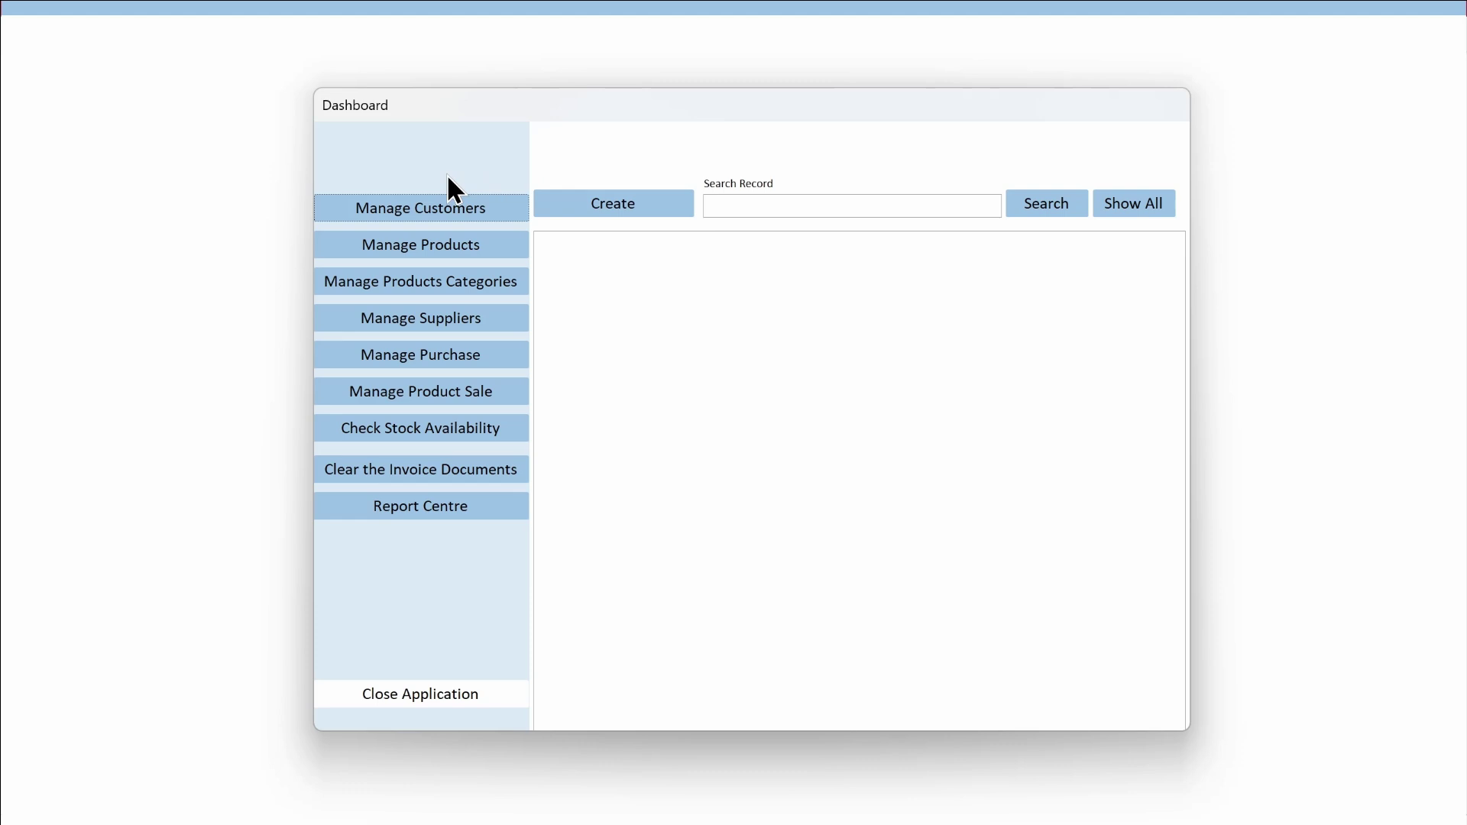
# Close the Dashboard pop-up and the Background form behind it
pyautogui.rightClick(486, 97)
pyautogui.click(516, 135)
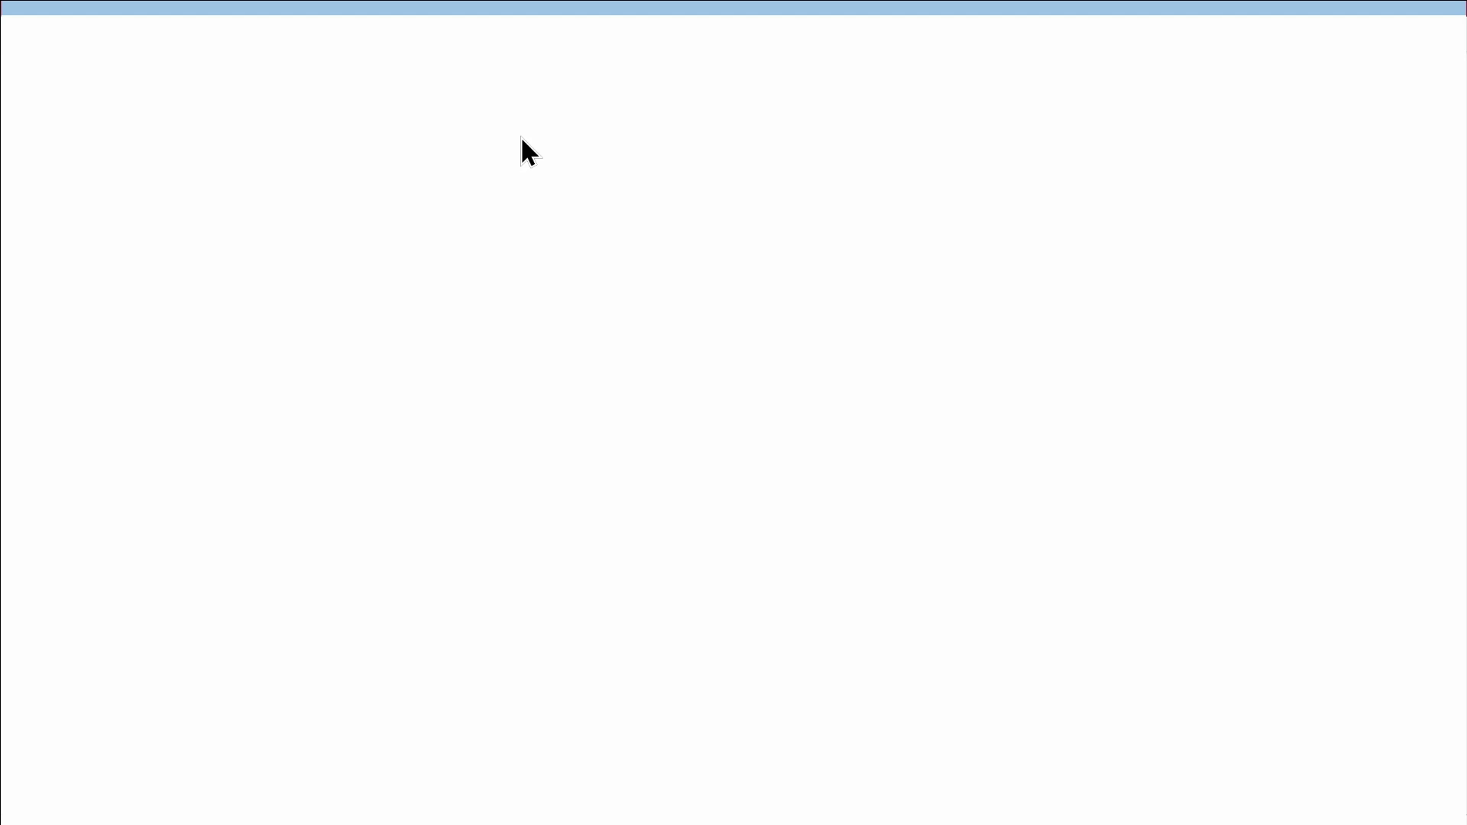
pyautogui.rightClick(527, 6)
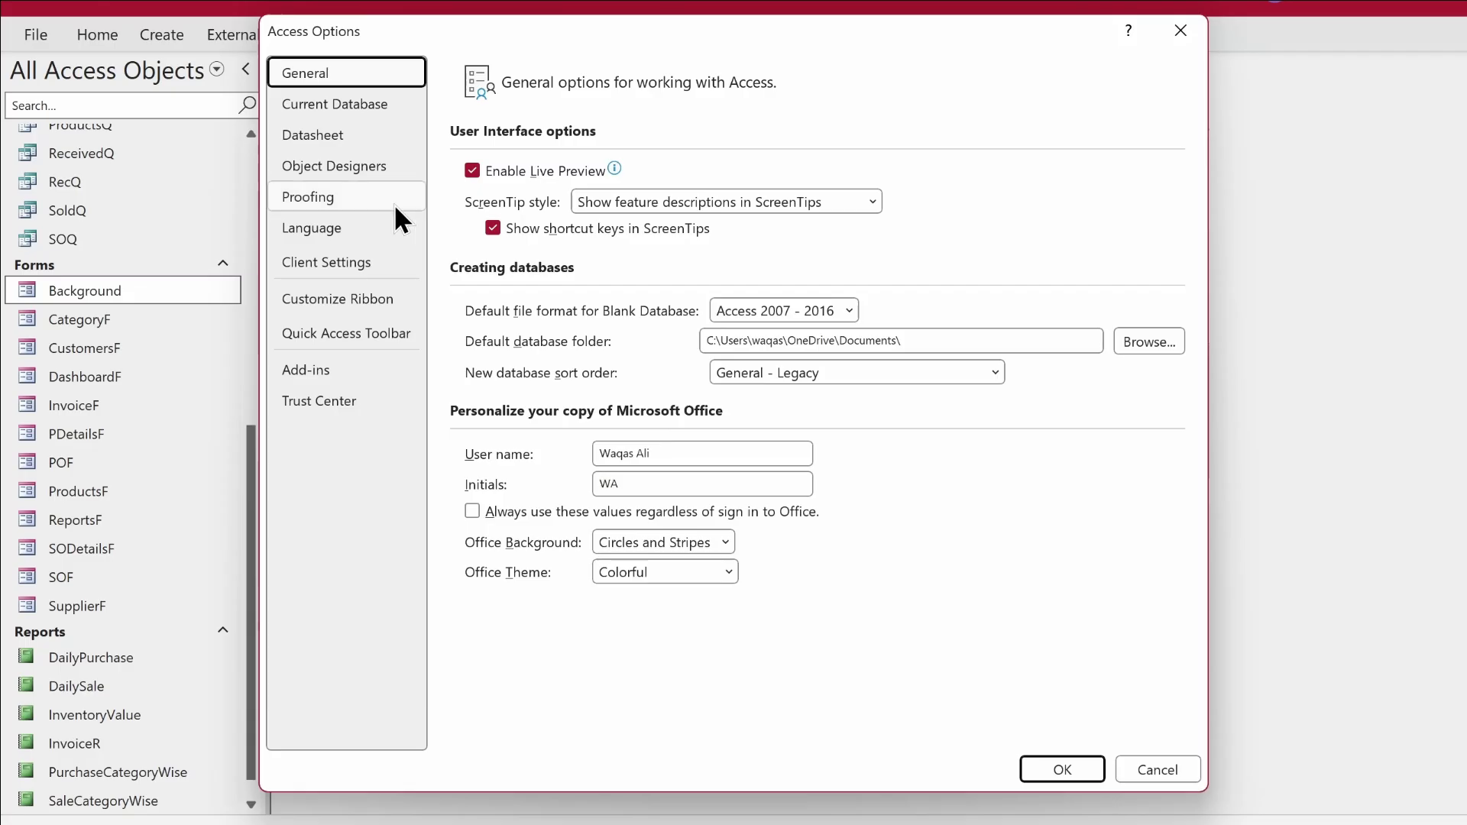
# Set the current database's application title to "Loop Inventory Management" and its display form to Background
pyautogui.click(351, 104)
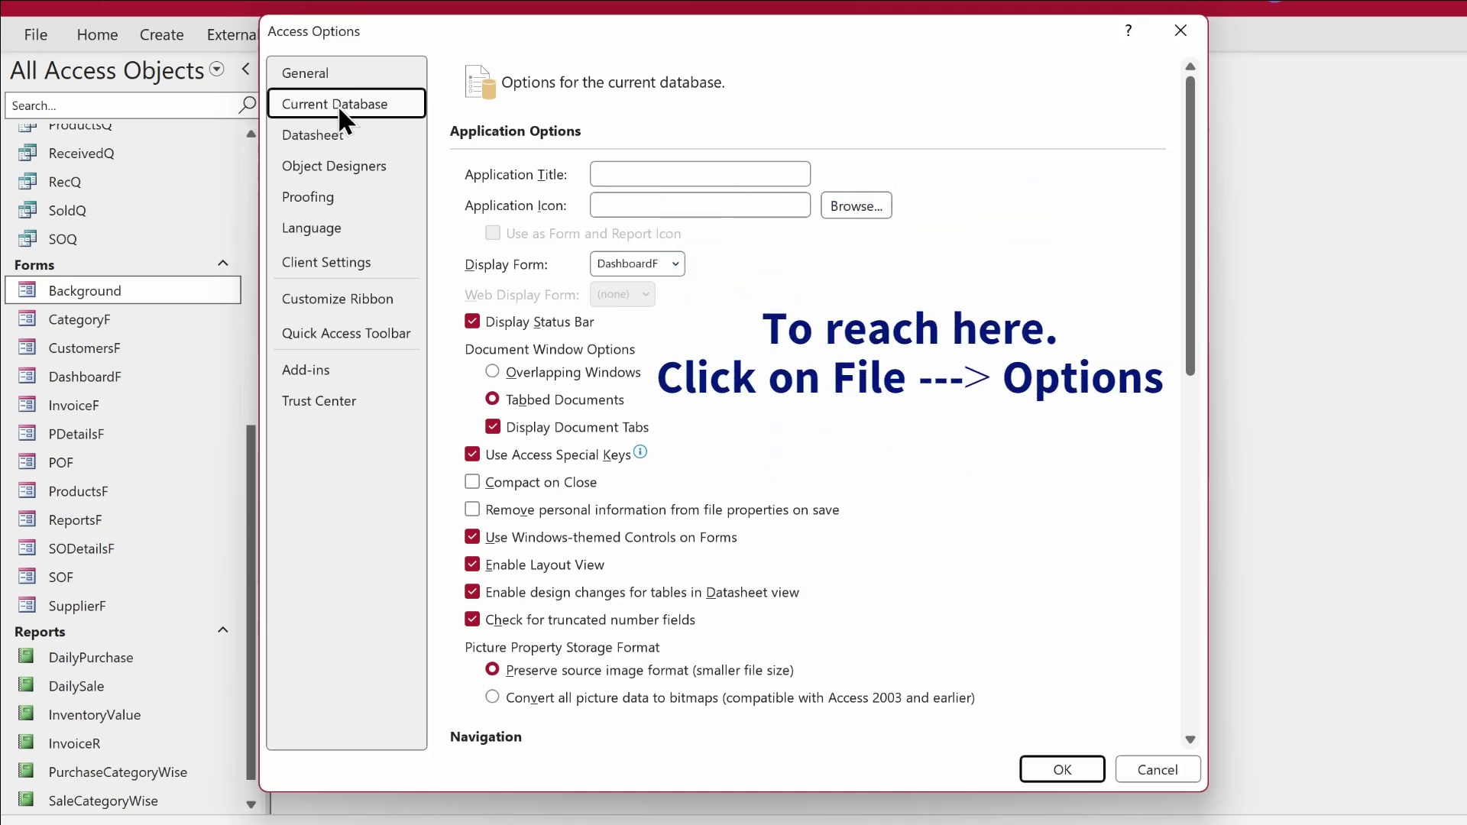
pyautogui.click(698, 174)
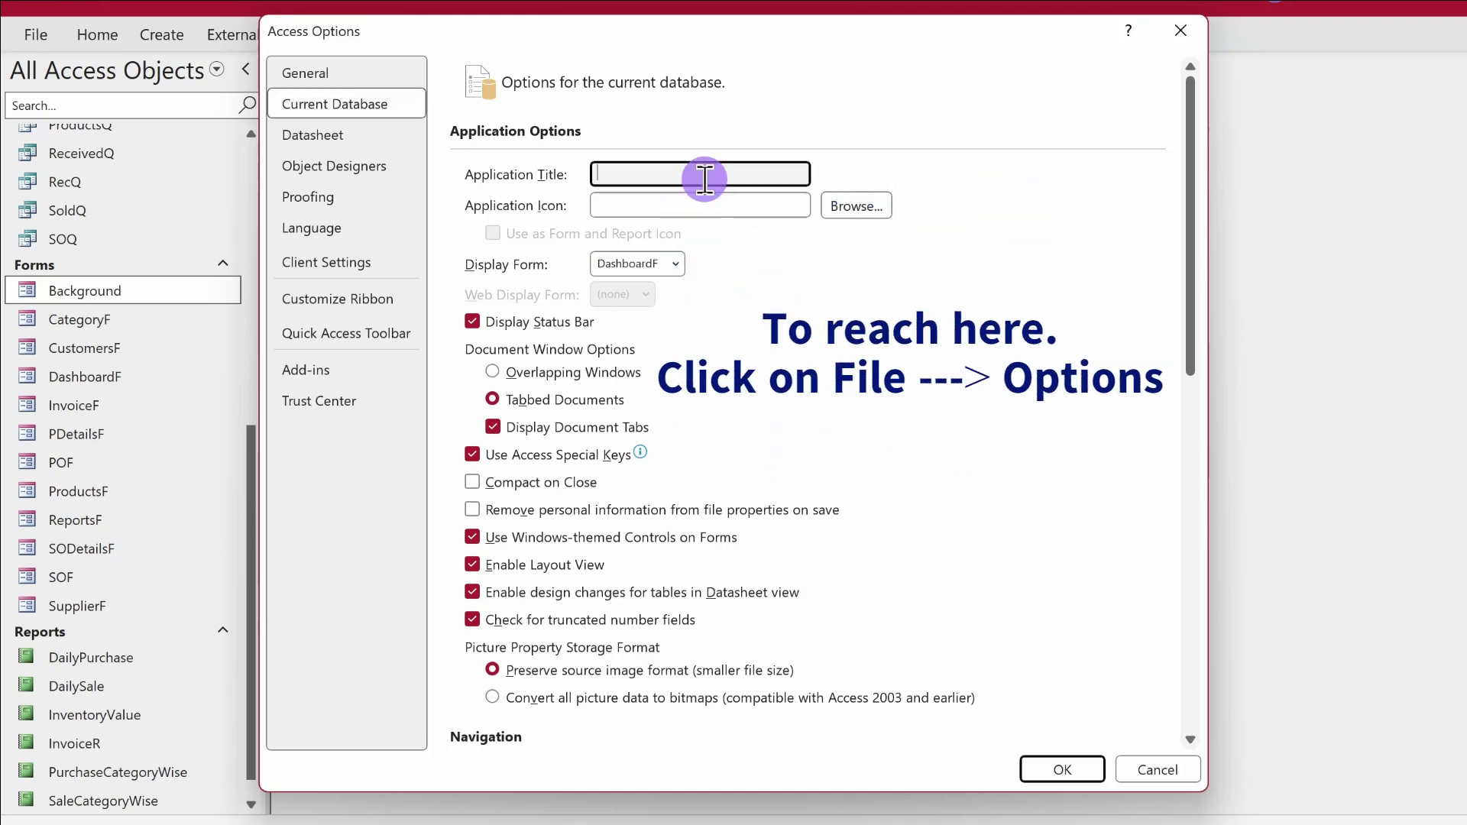
pyautogui.write('Loop ')
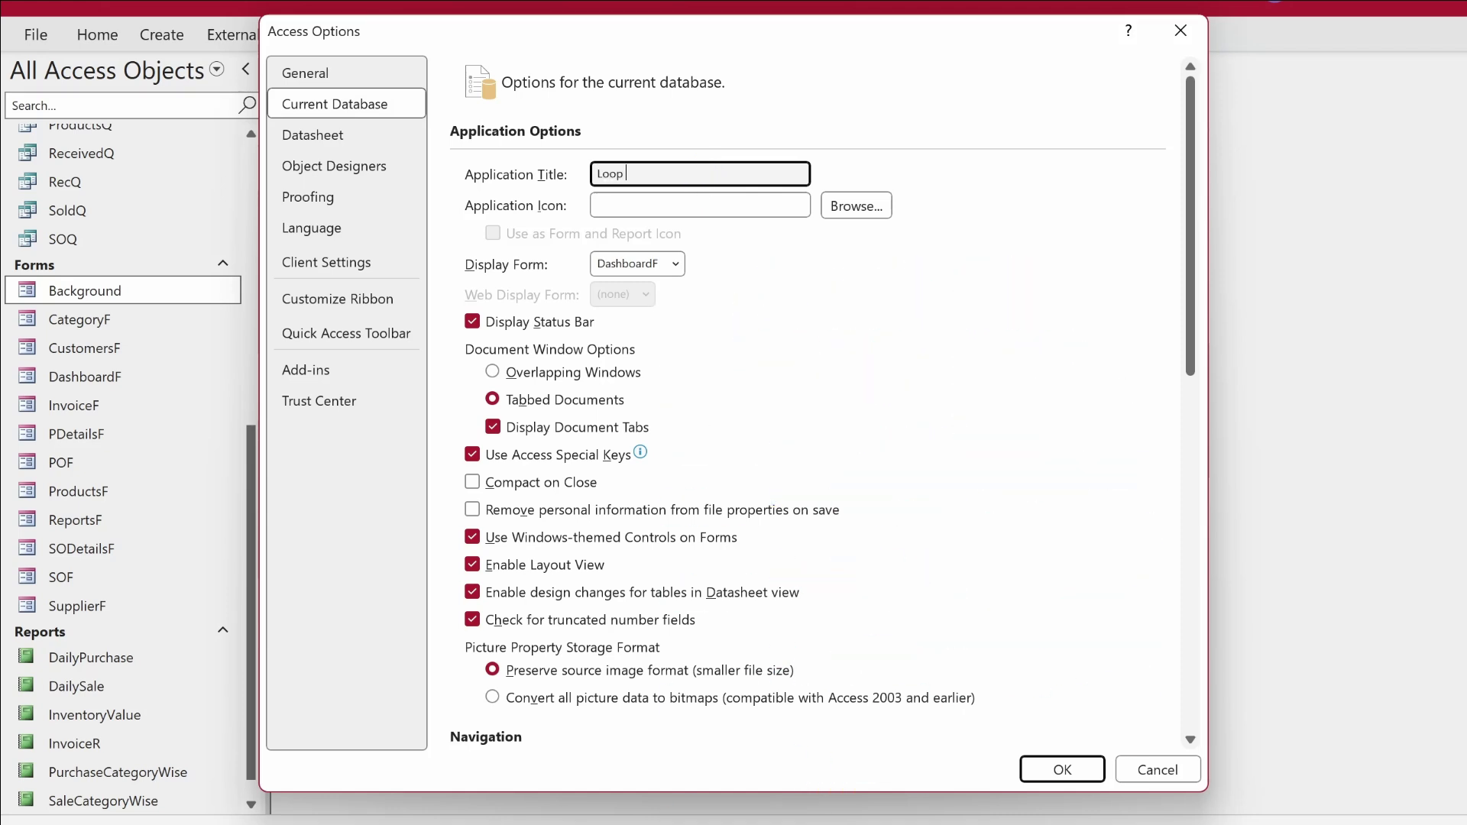
pyautogui.write('Inventory Management')
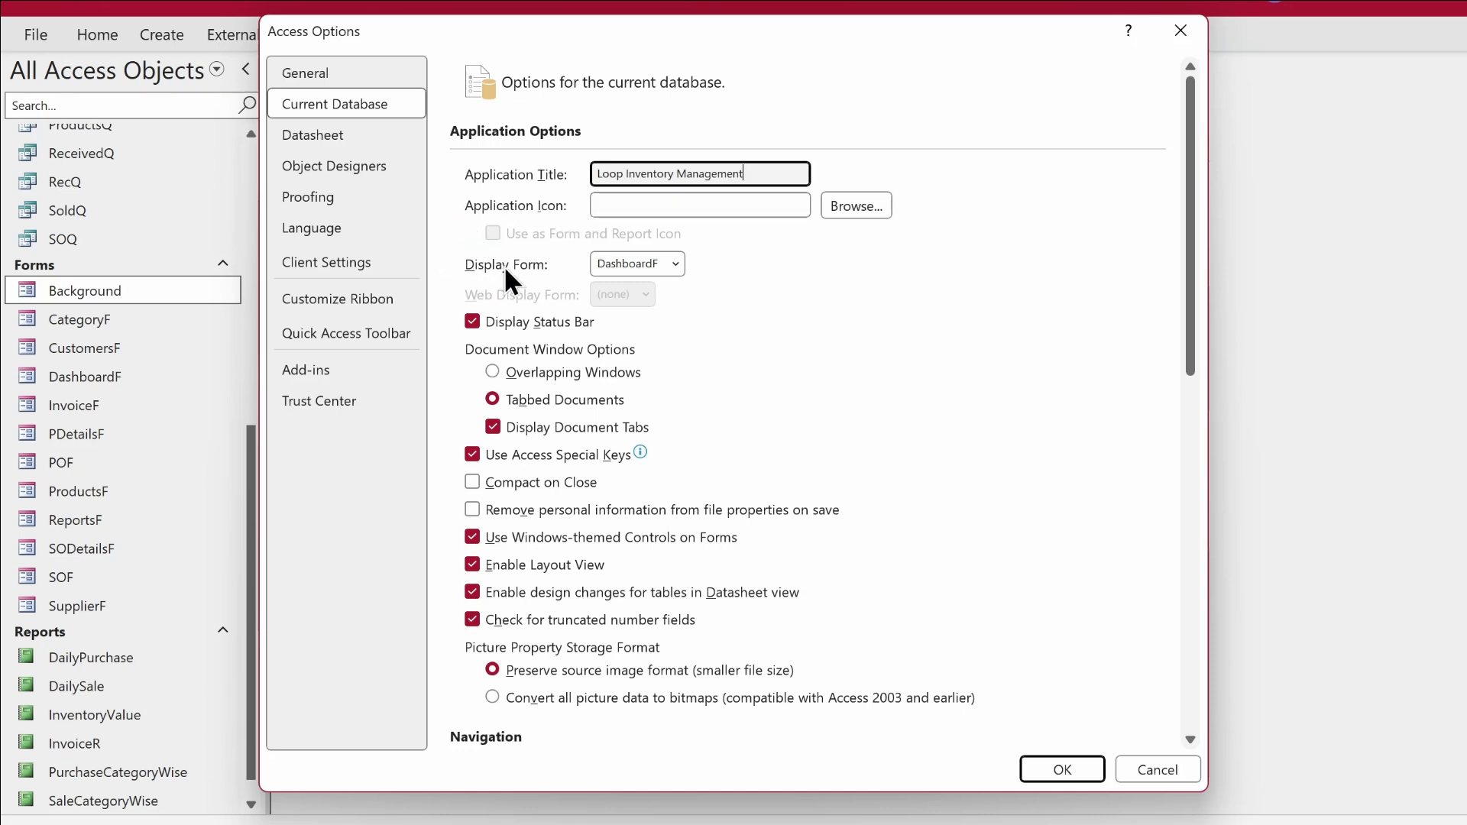
pyautogui.click(677, 262)
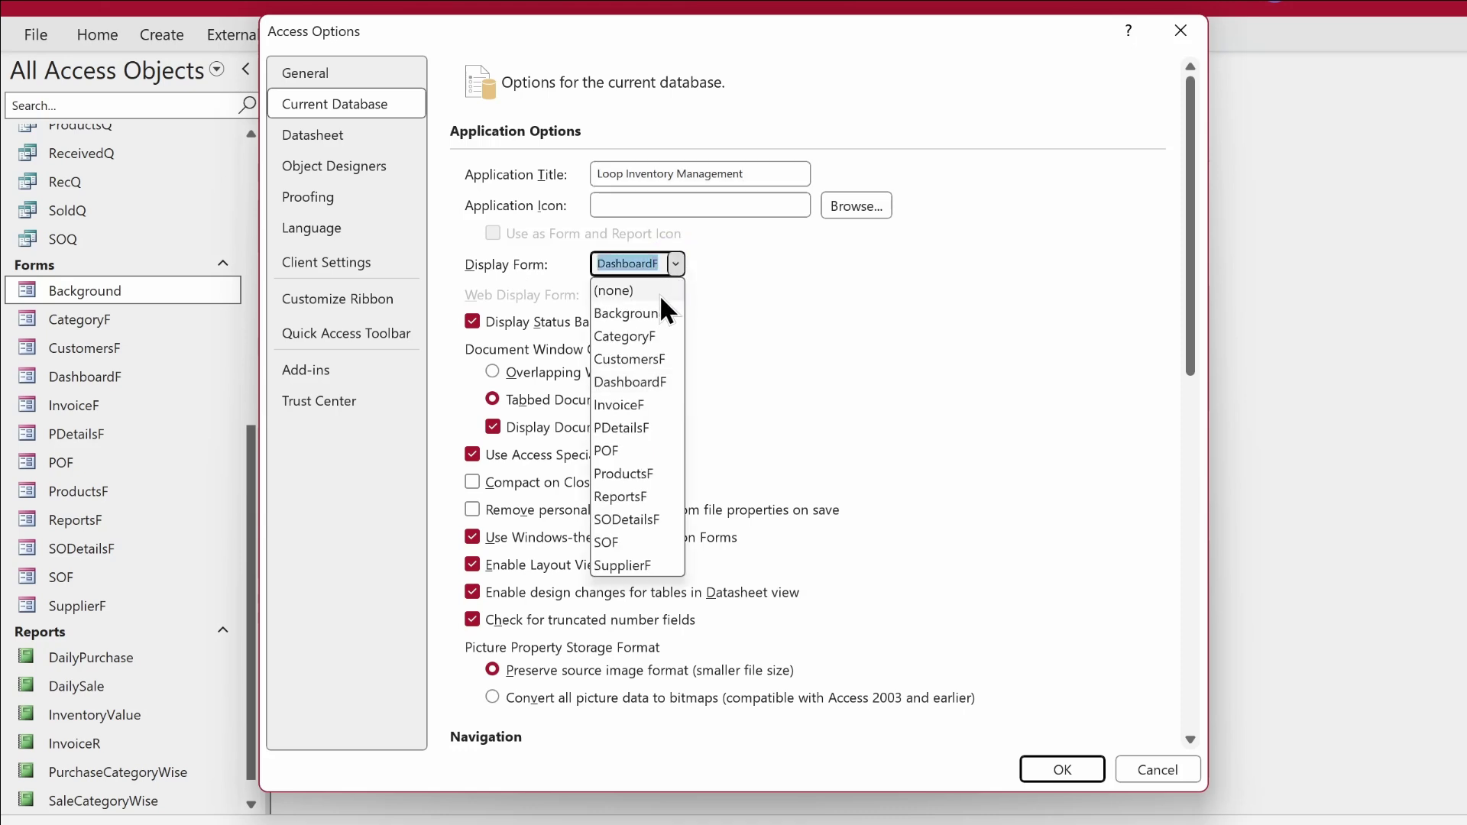
pyautogui.click(654, 313)
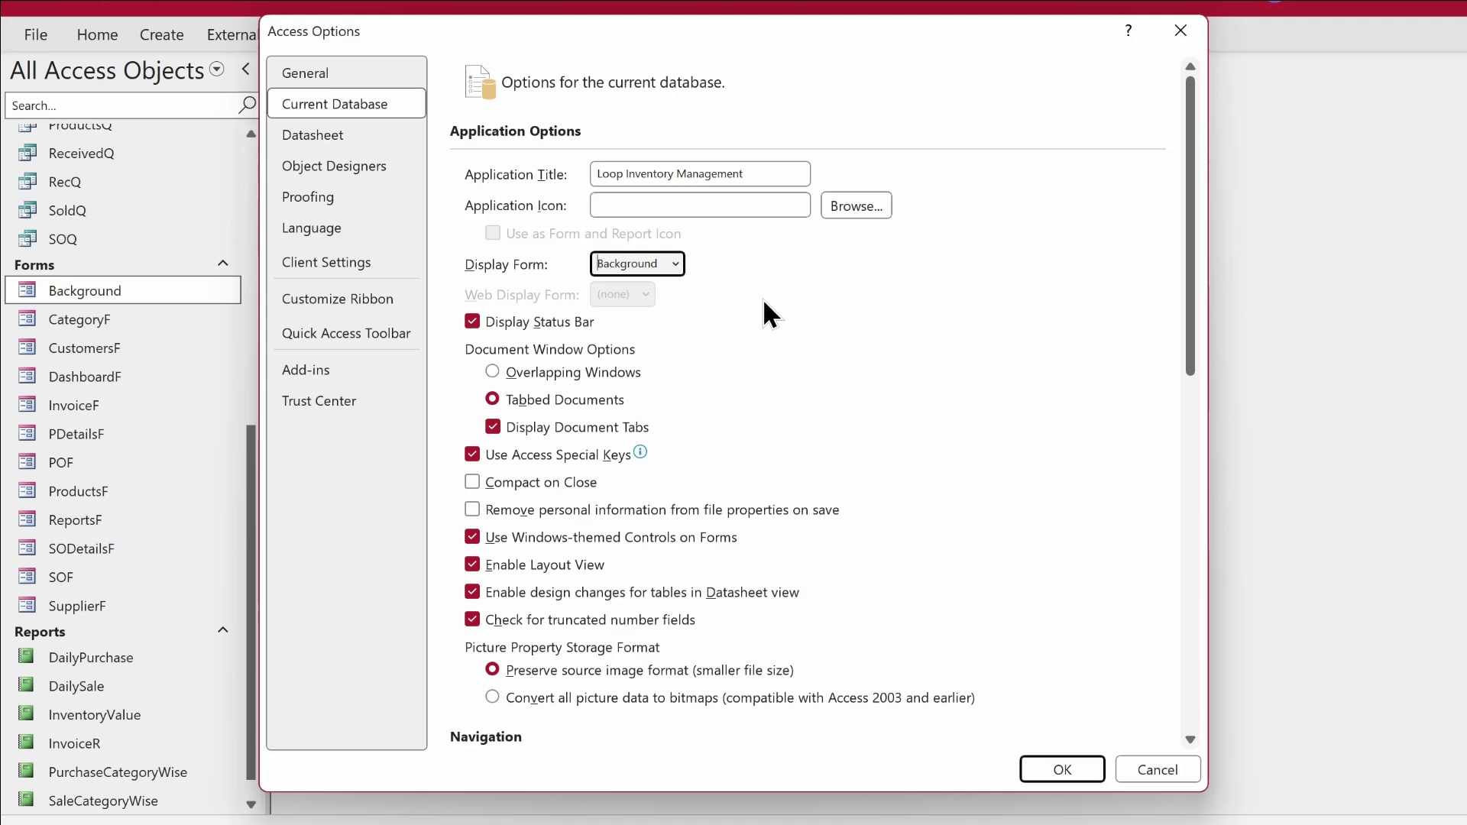
# Disable the status bar, document tabs, Layout View and table design changes in Datasheet view, and enable Compact on Close
pyautogui.click(471, 322)
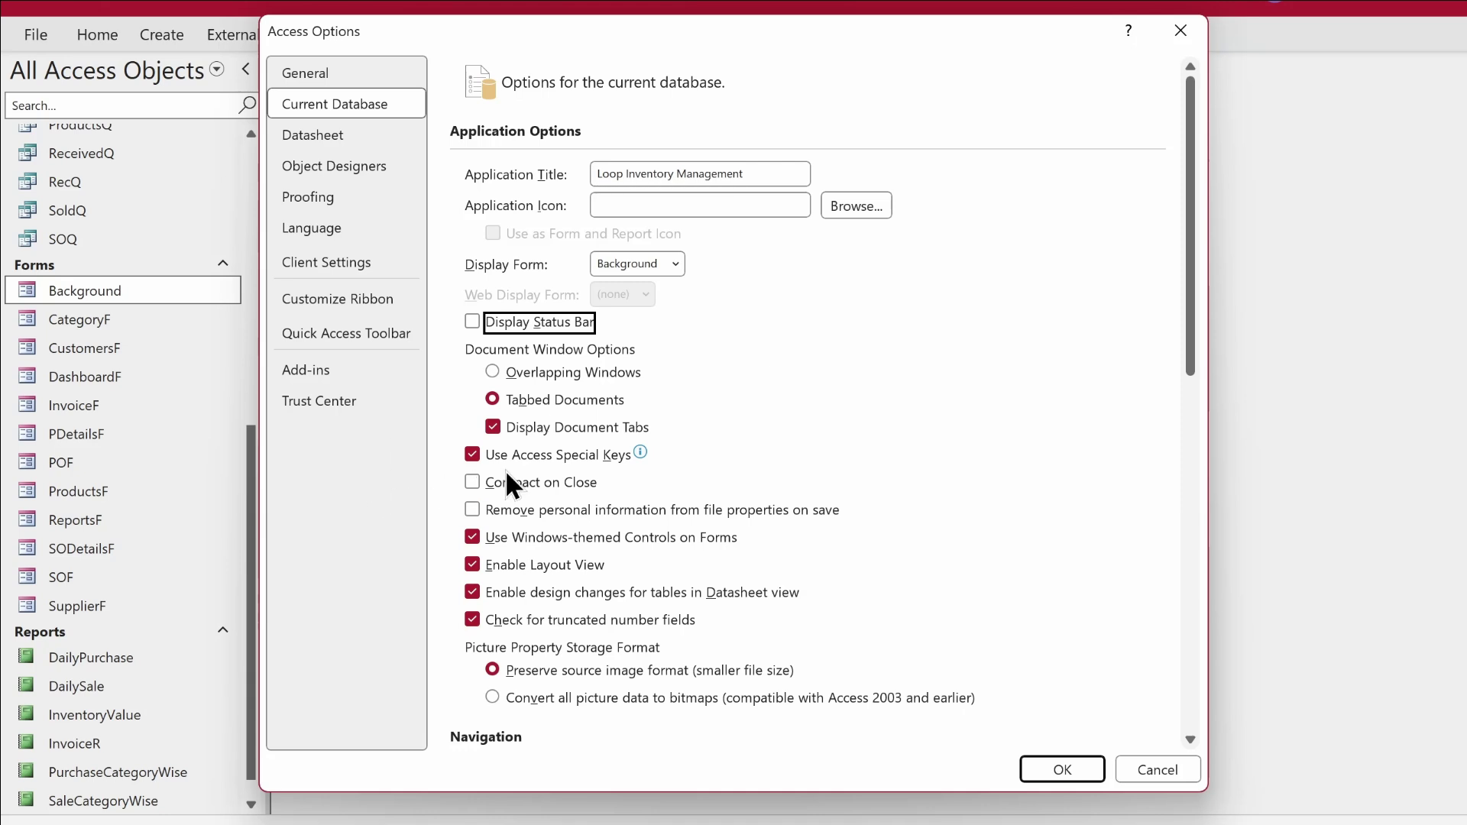
pyautogui.click(471, 481)
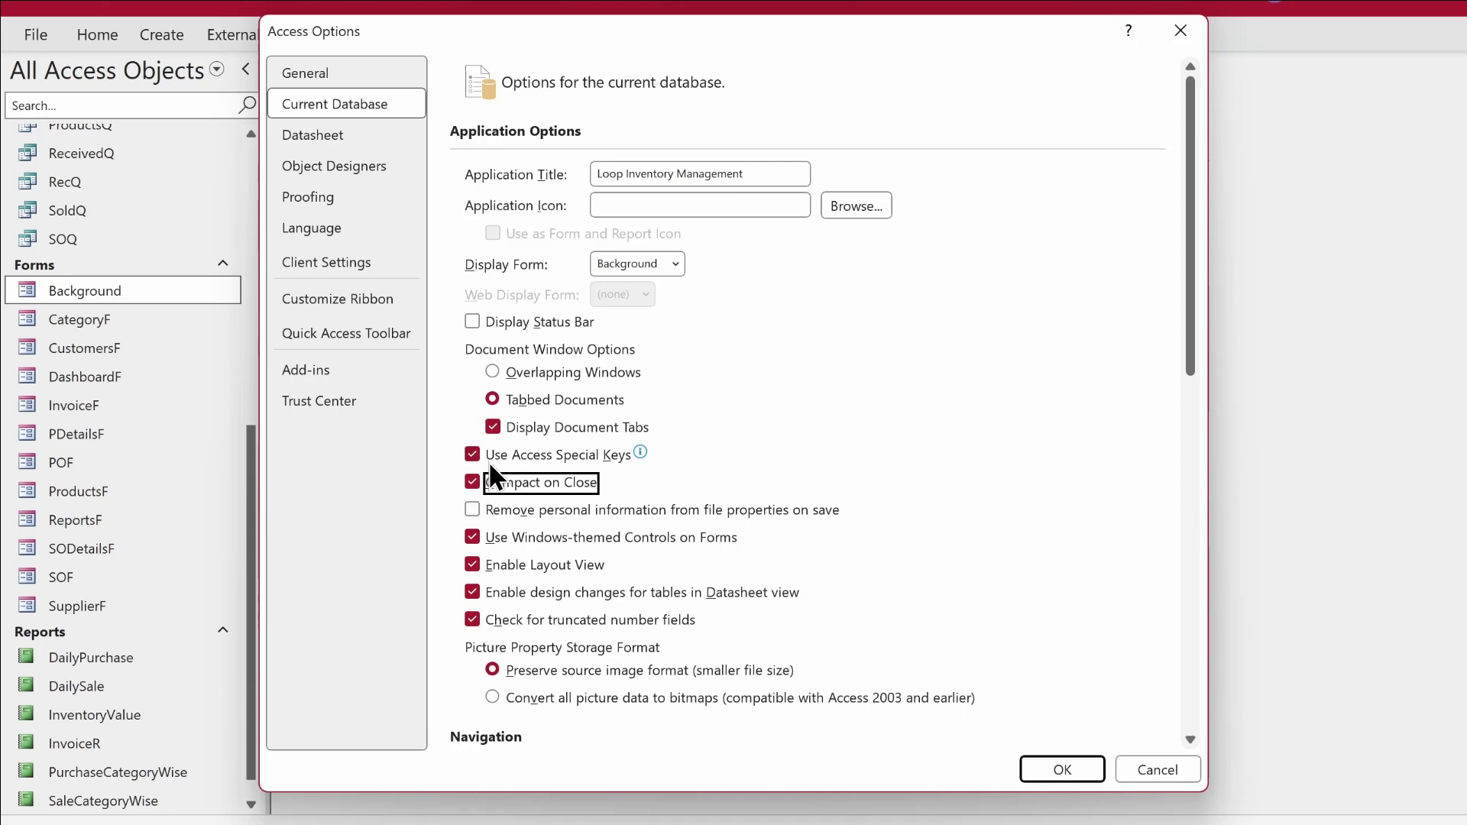
pyautogui.click(494, 425)
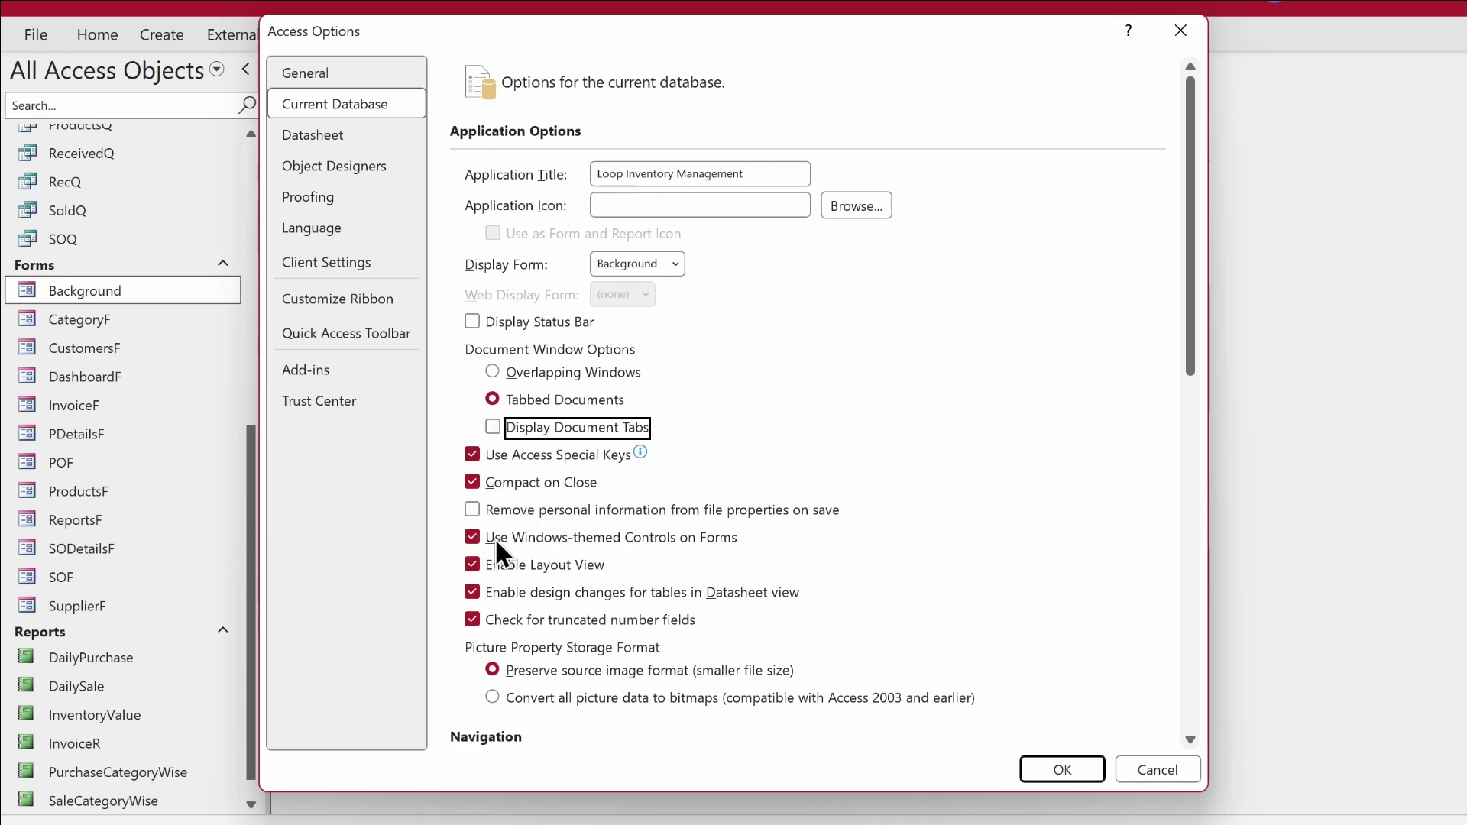
pyautogui.click(472, 565)
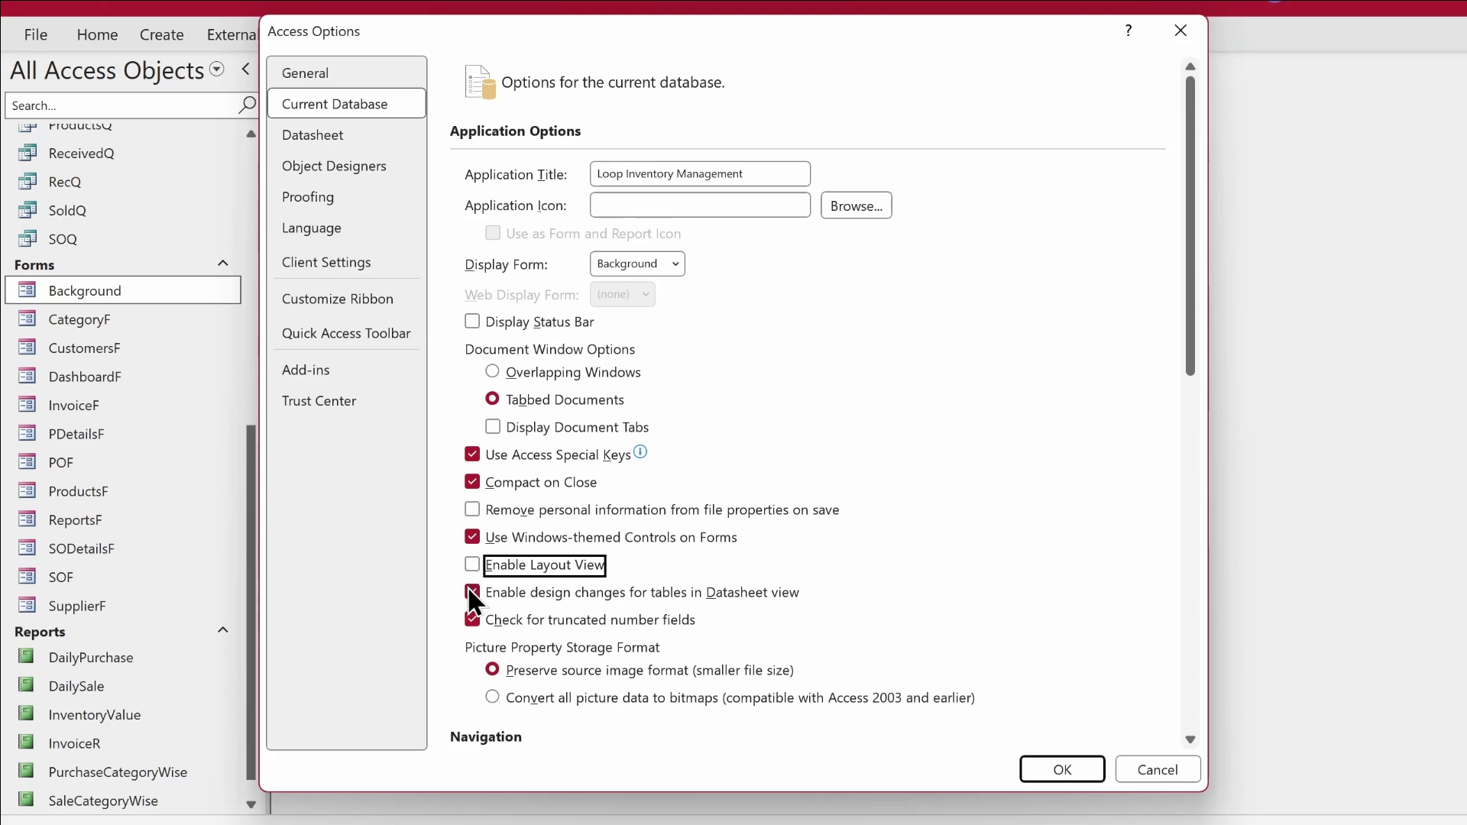
pyautogui.click(472, 593)
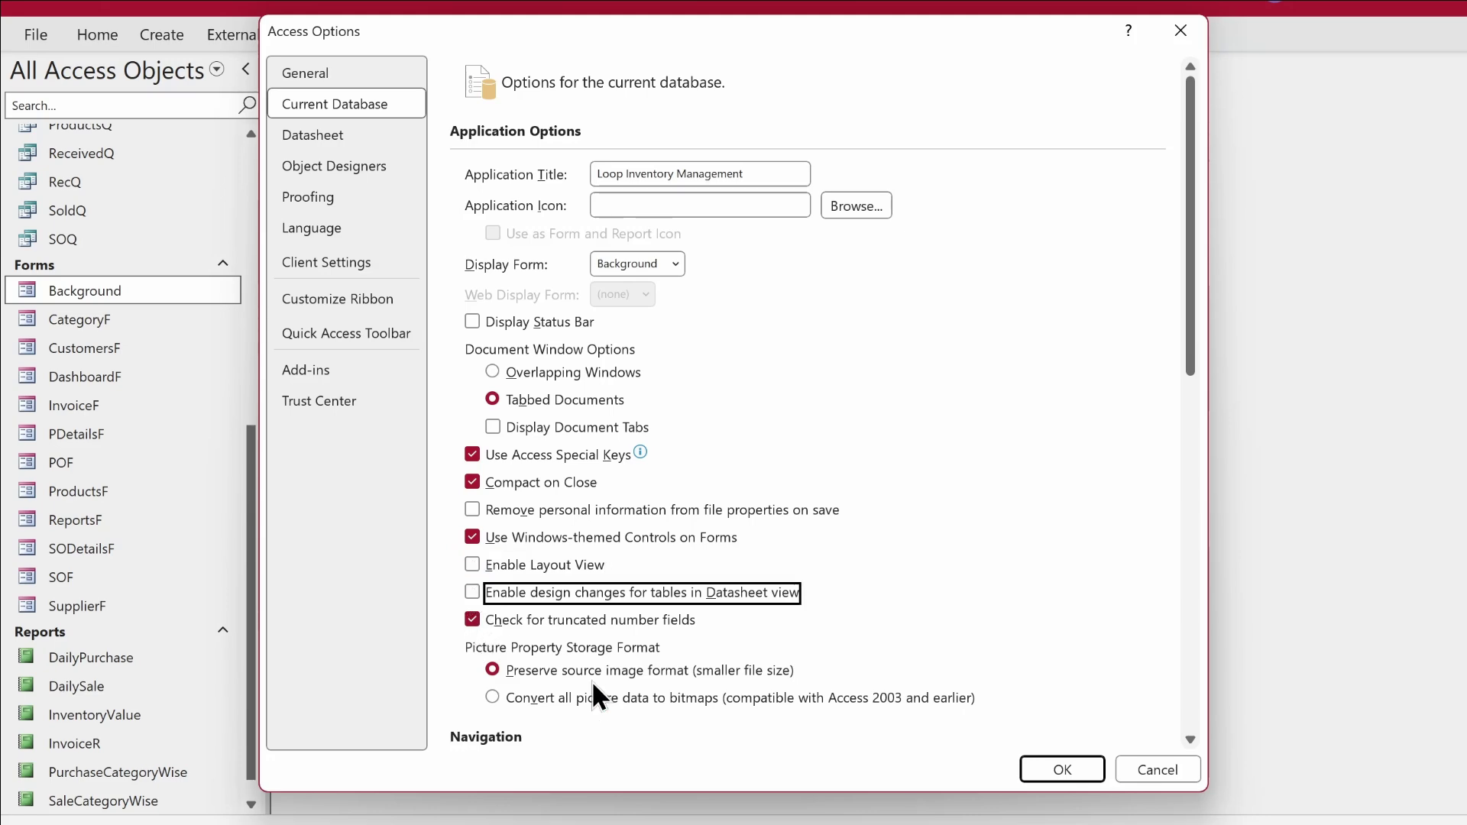
# Turn off the Navigation Pane display and hide the Tables, Queries, Forms, Reports, Macros and Modules groups of the Object Type category
pyautogui.moveTo(1190, 331); pyautogui.dragTo(1184, 520)
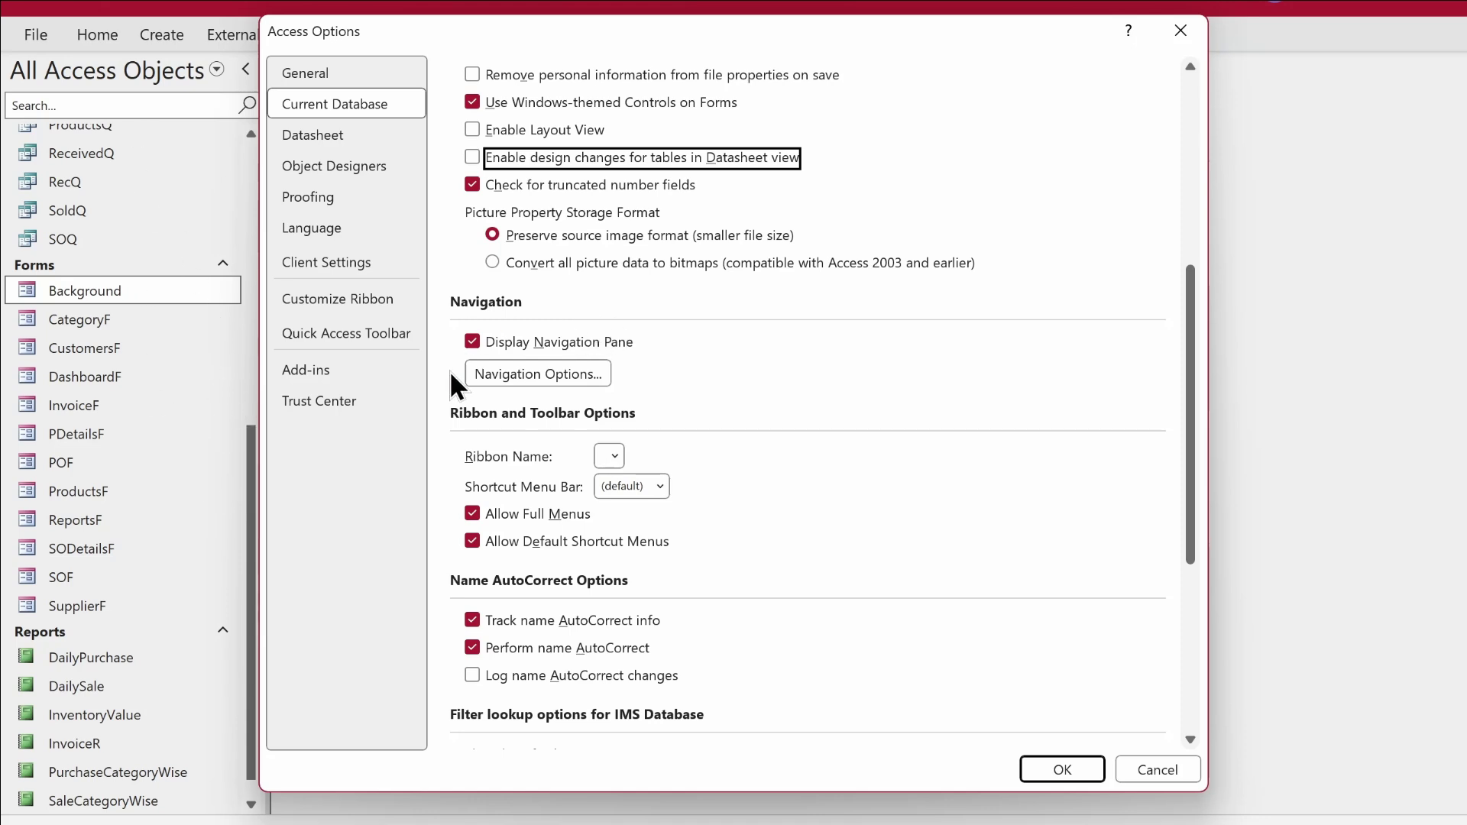
pyautogui.click(473, 342)
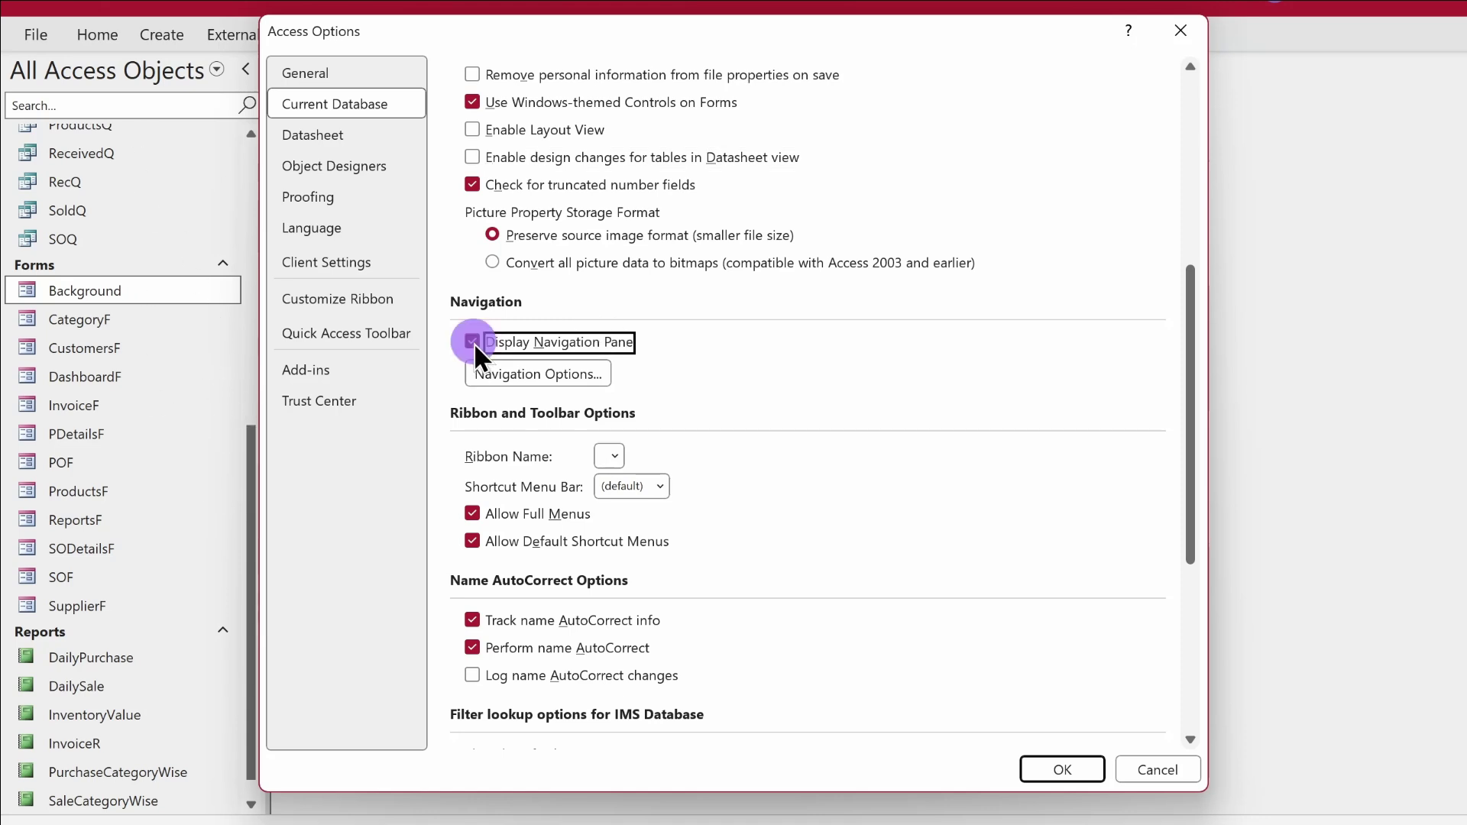
pyautogui.click(524, 382)
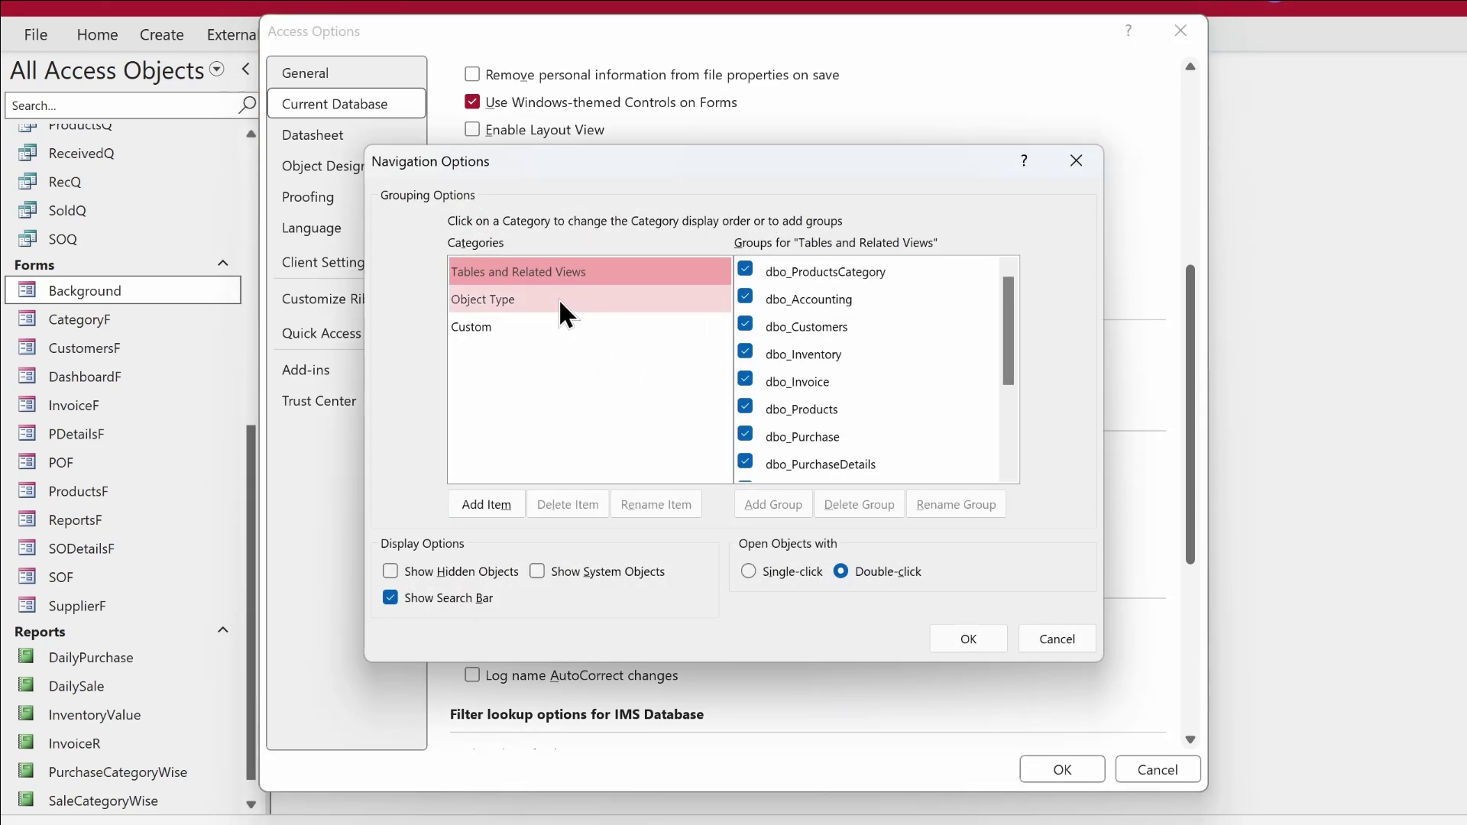
pyautogui.click(551, 300)
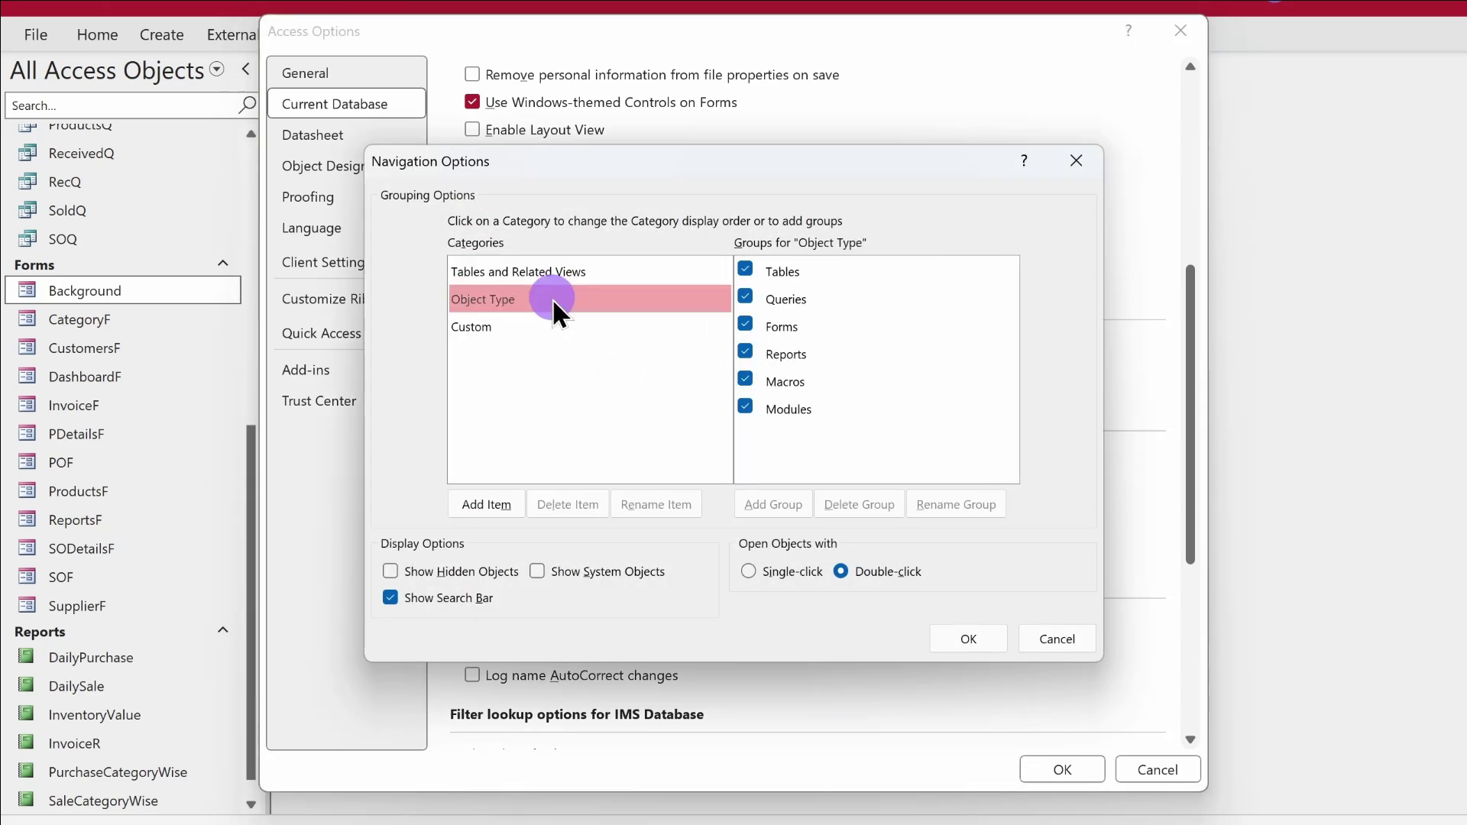
pyautogui.click(742, 269)
pyautogui.click(745, 295)
pyautogui.click(745, 326)
pyautogui.click(747, 351)
pyautogui.click(746, 379)
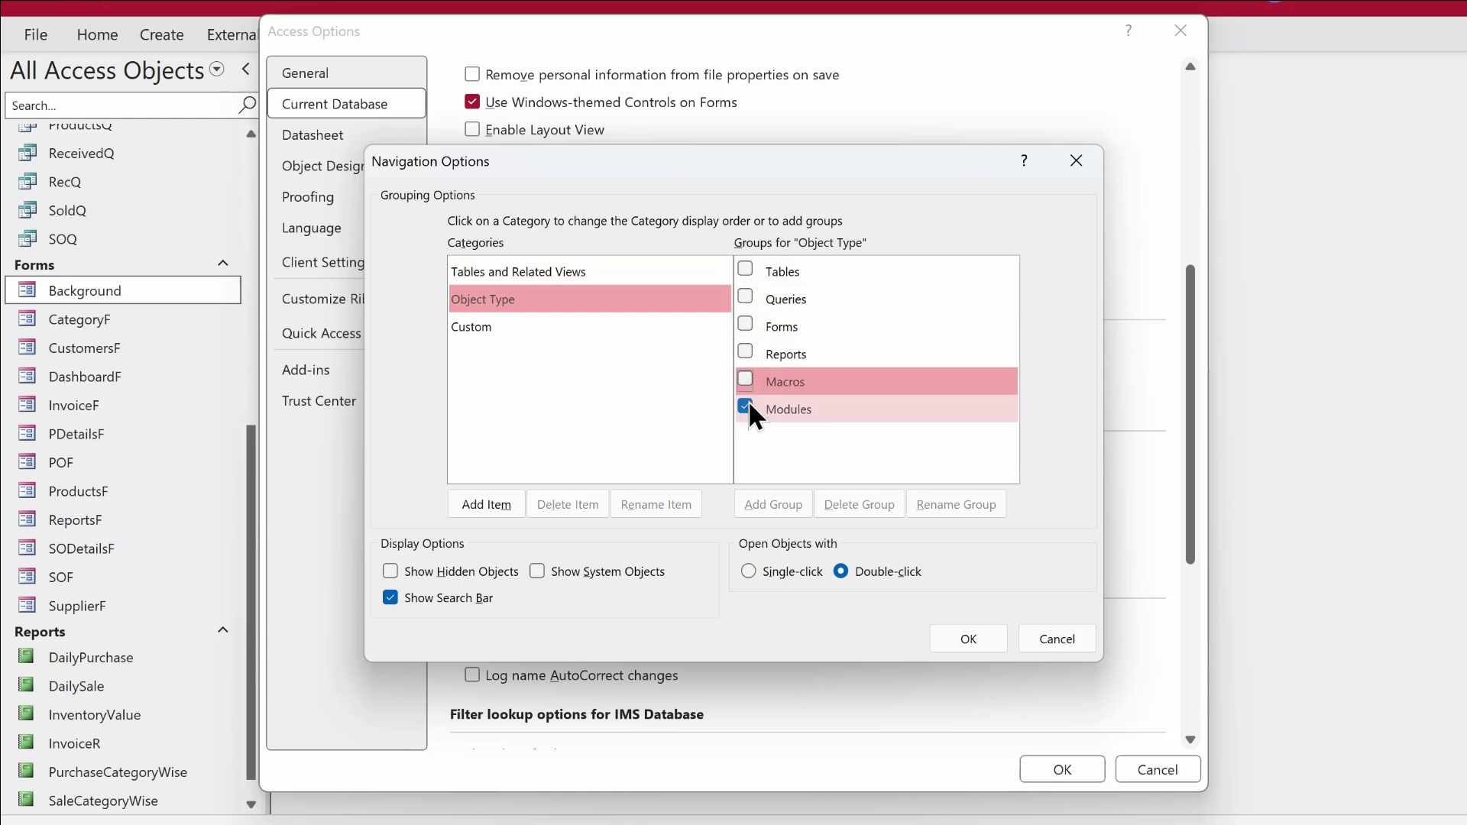
pyautogui.click(746, 407)
pyautogui.click(975, 637)
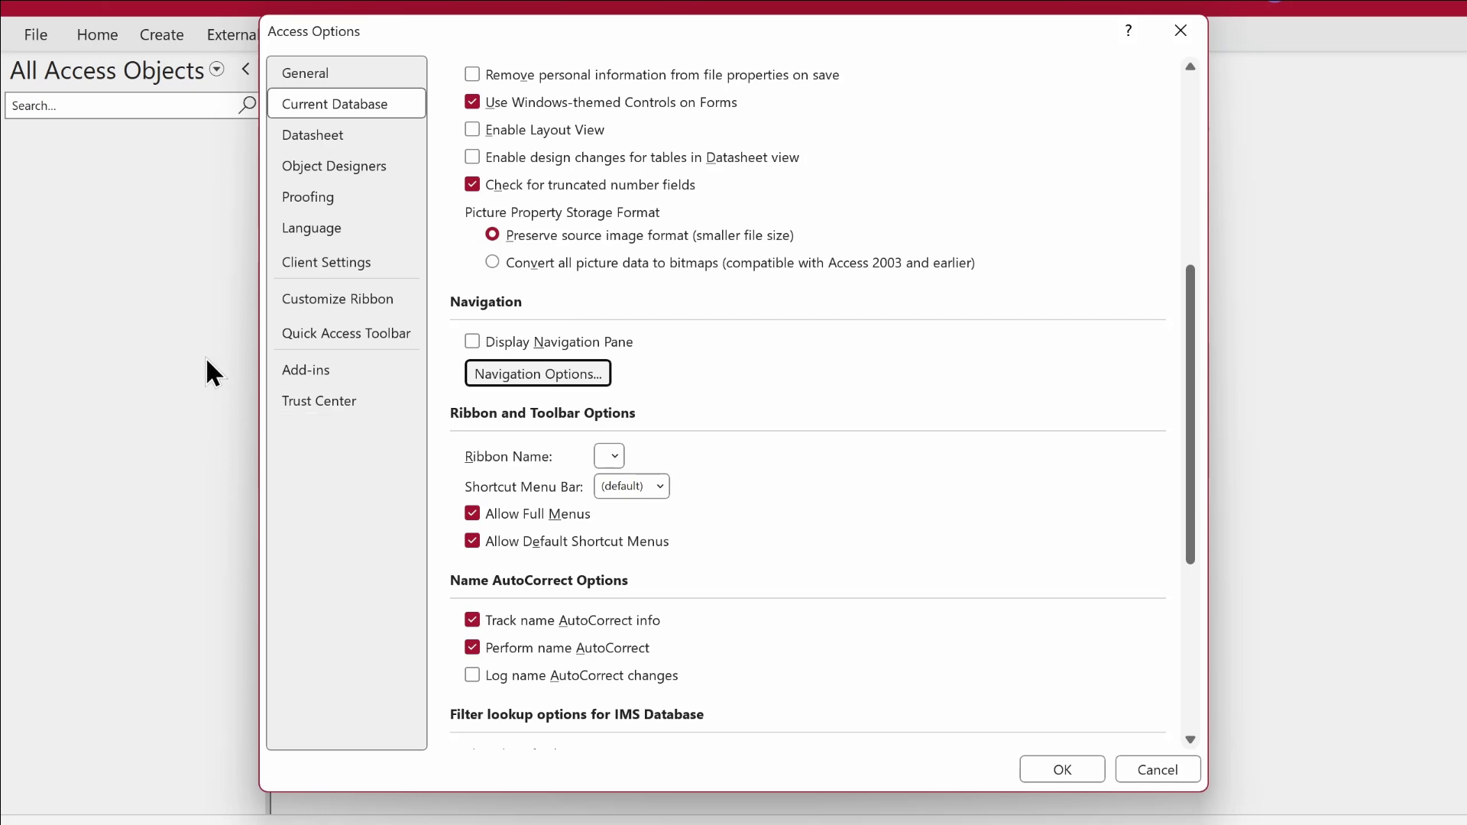
# Disallow full menus and default shortcut menus, and turn off tracking of name AutoCorrect info
pyautogui.click(476, 515)
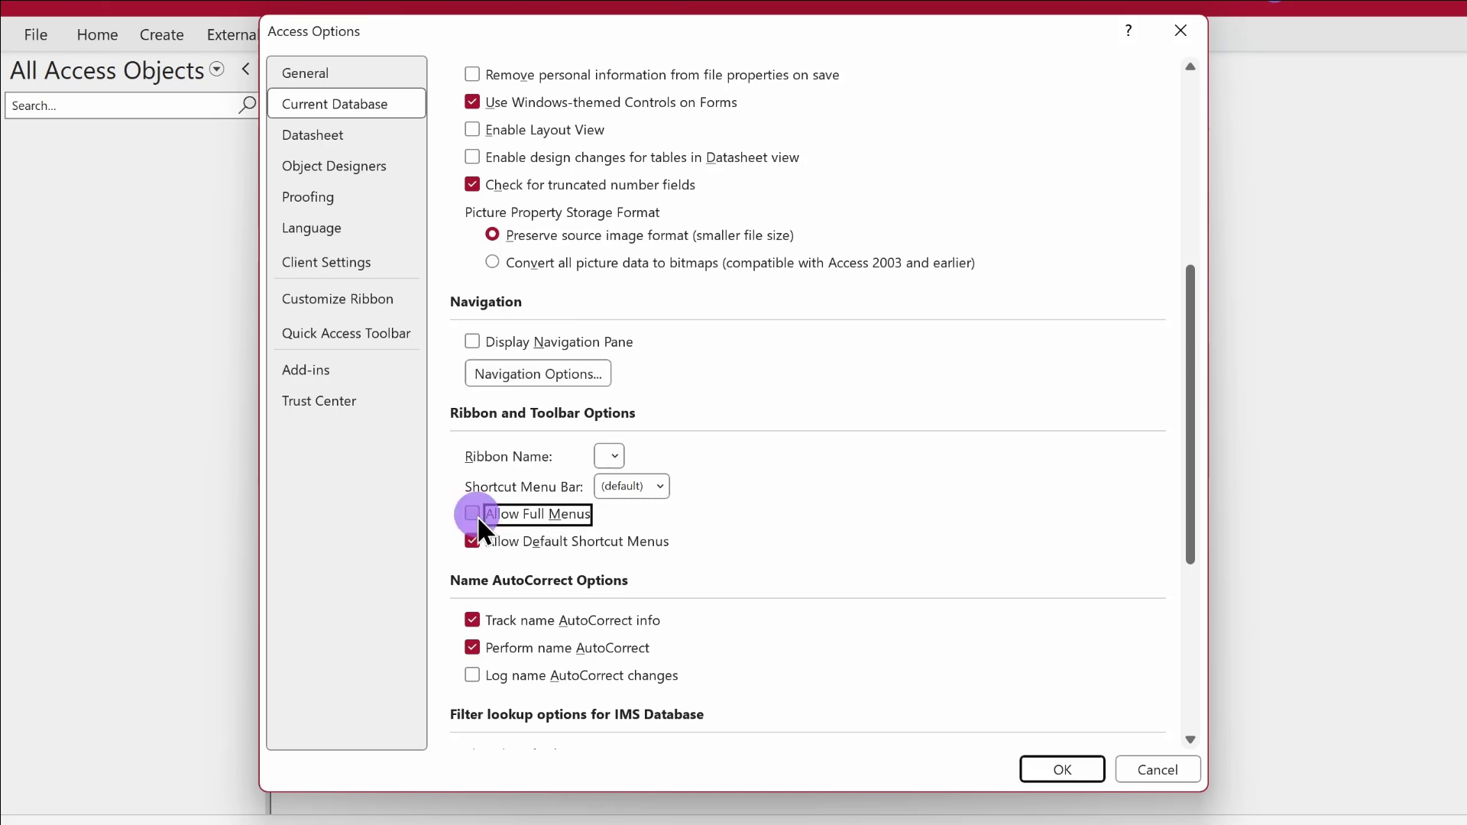
pyautogui.click(475, 539)
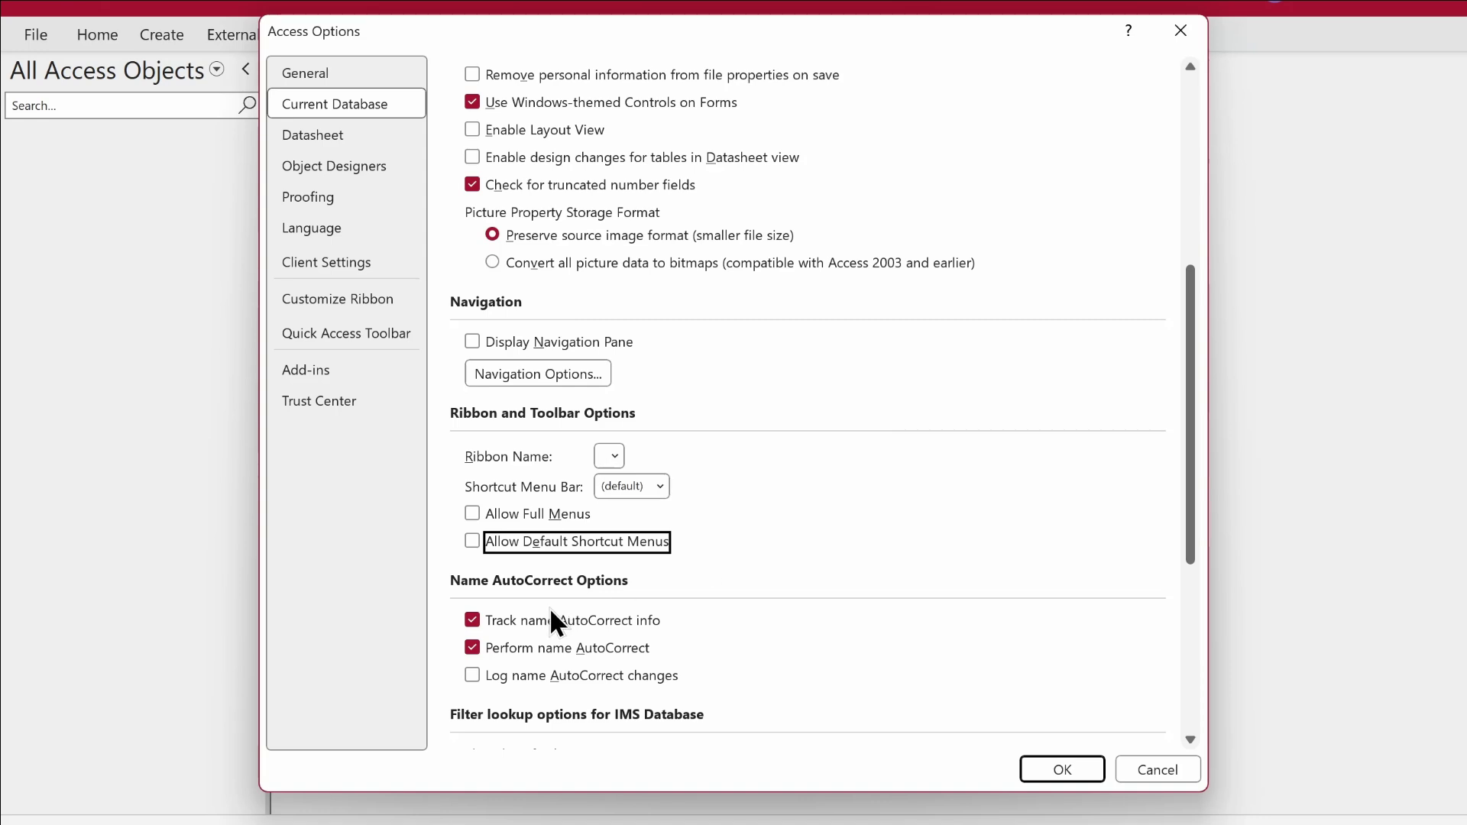
pyautogui.click(475, 619)
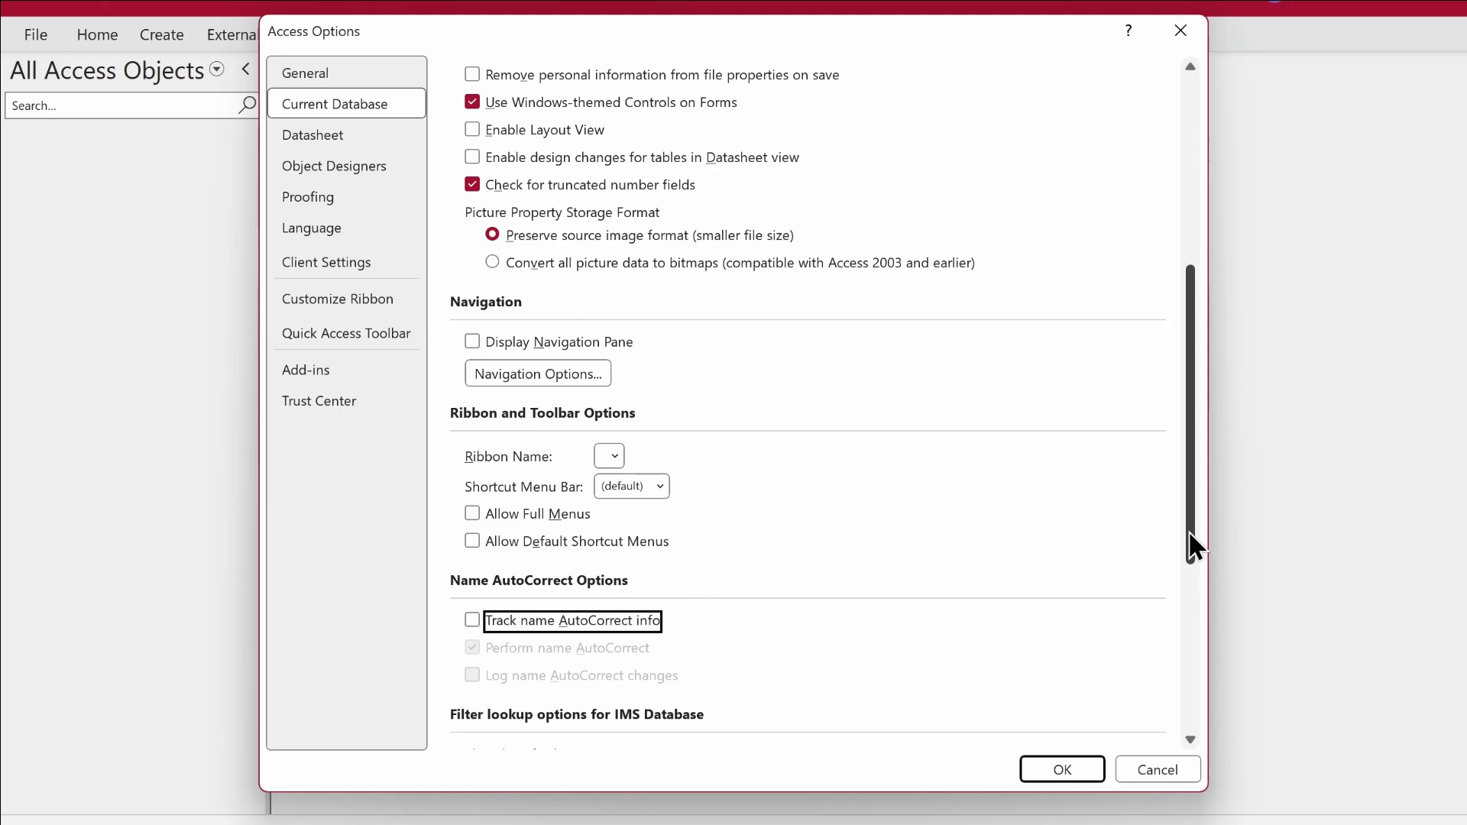
# Apply the current database options, acknowledge the reopen notice and close the database
pyautogui.moveTo(1187, 544); pyautogui.dragTo(1190, 277)
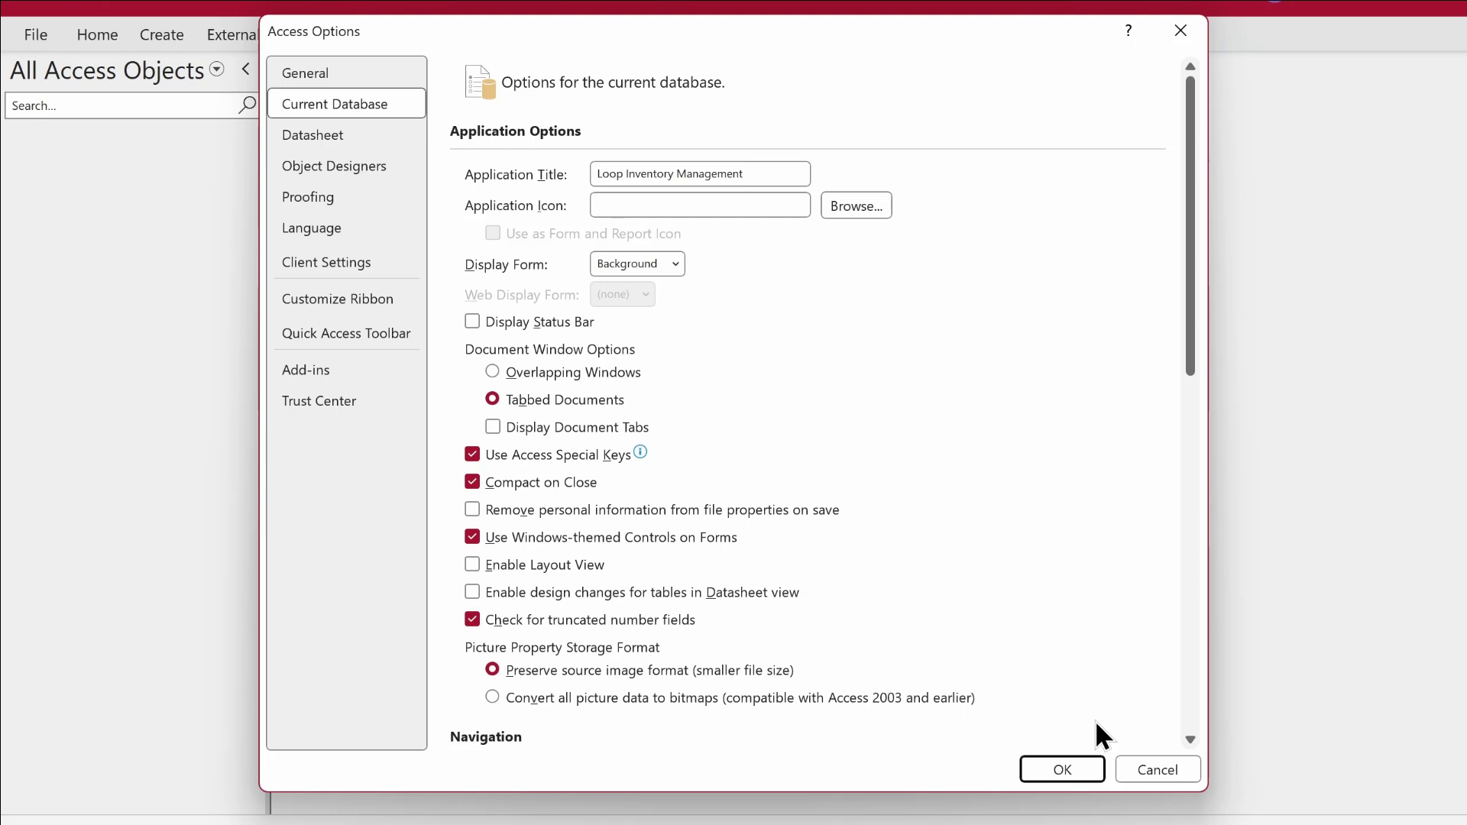
pyautogui.click(1066, 765)
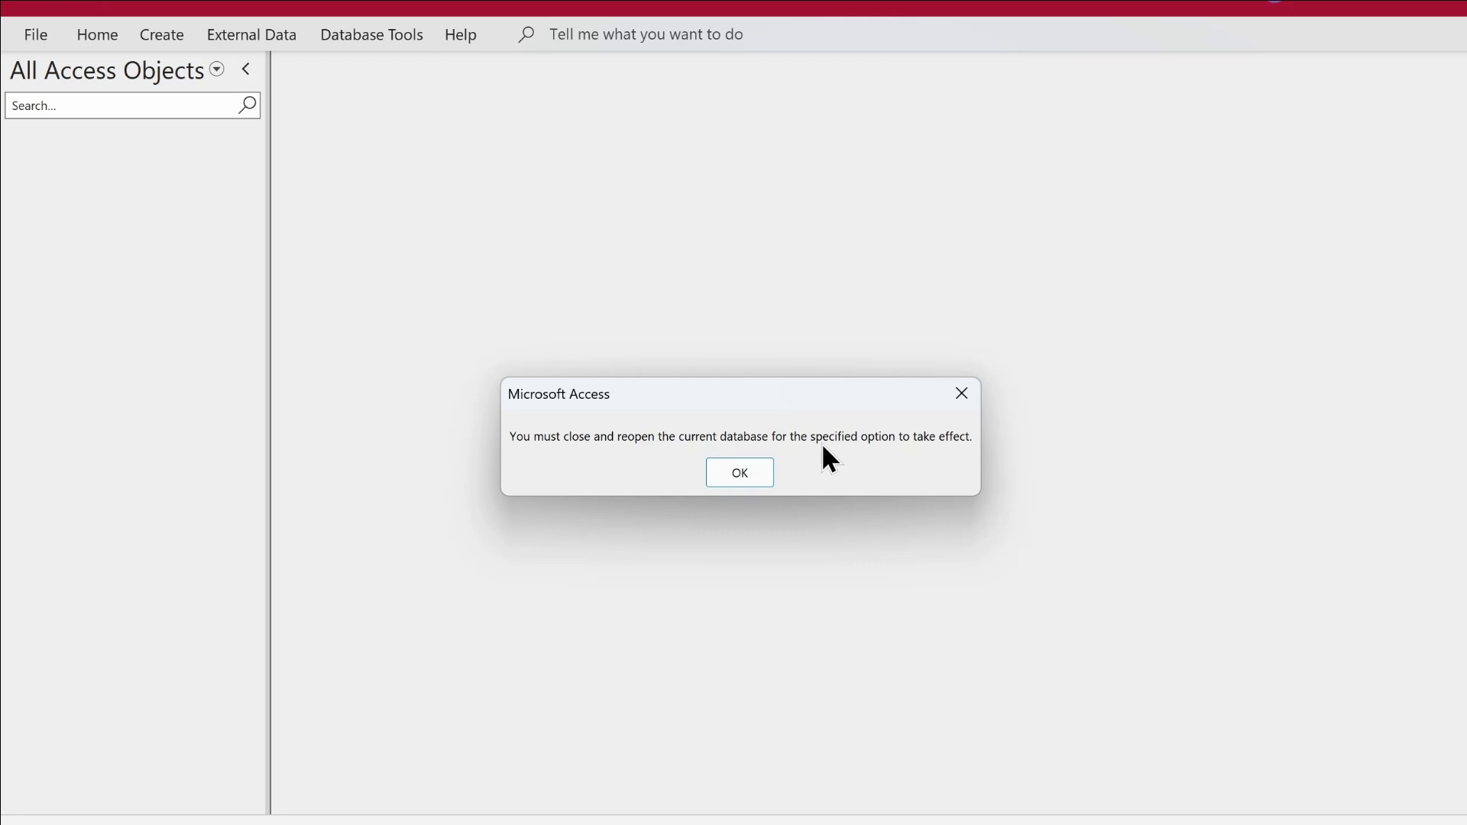
pyautogui.click(739, 472)
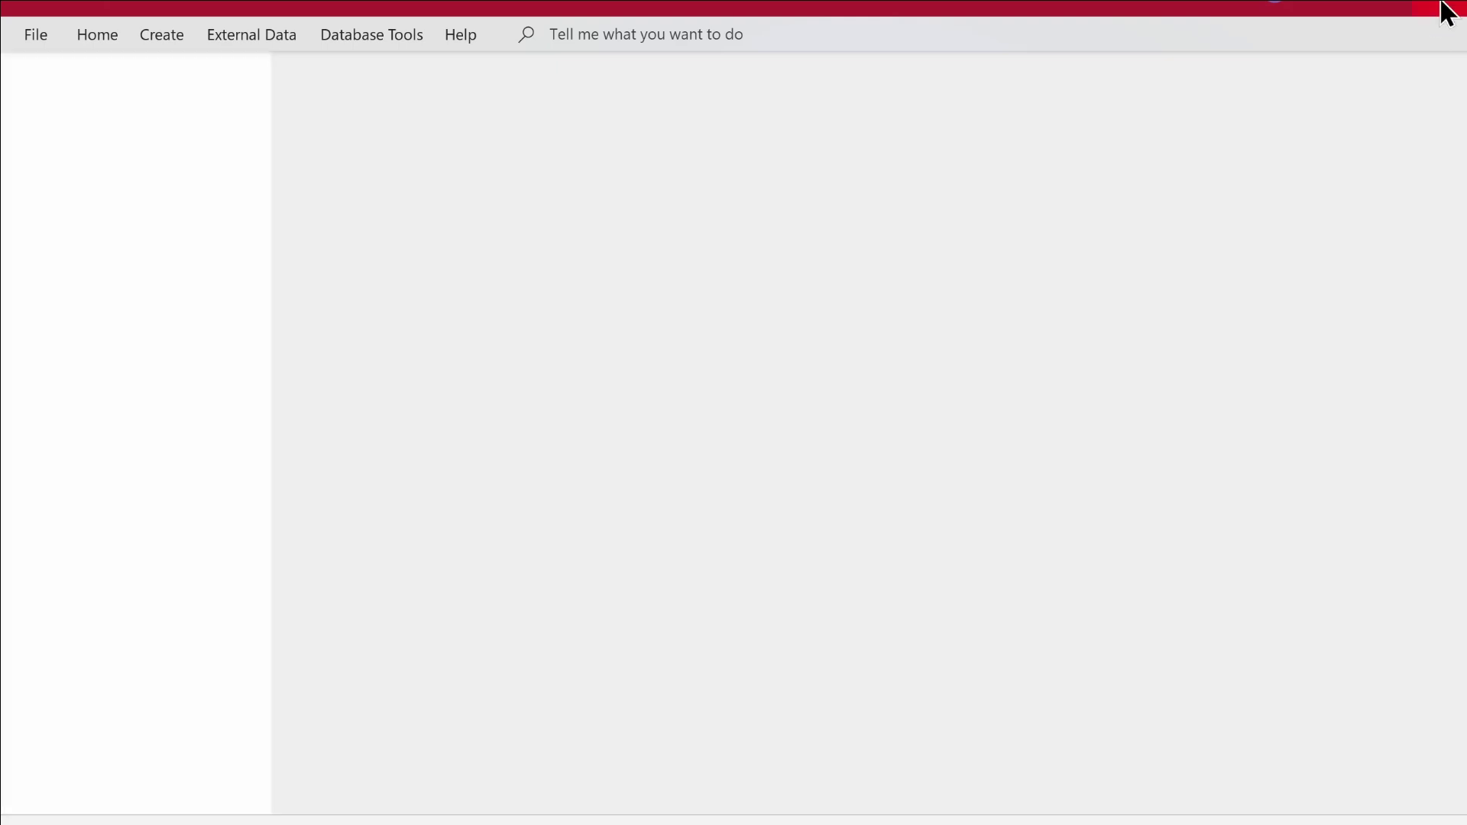
pyautogui.click(1446, 12)
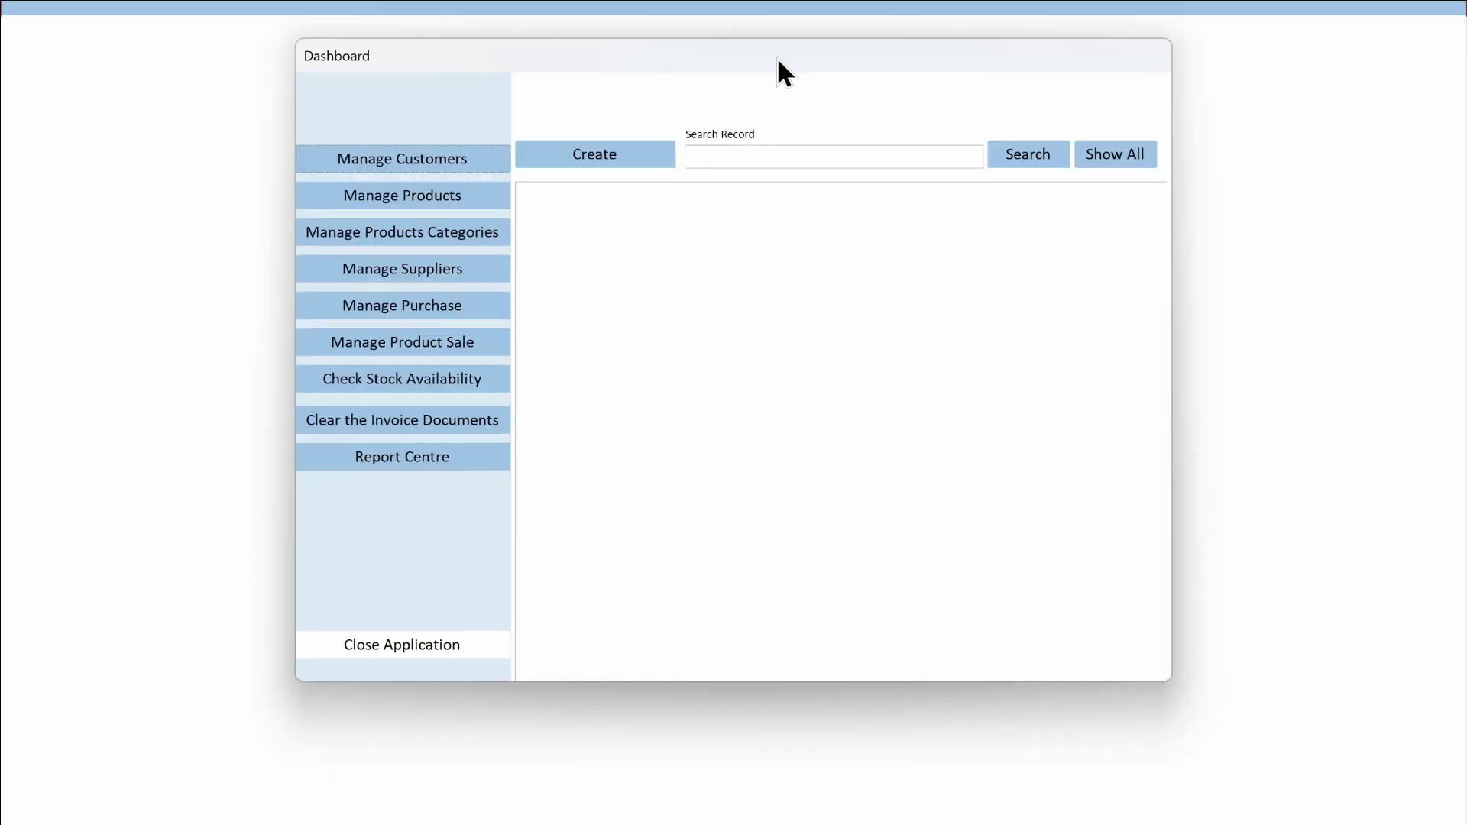
# Move the Dashboard window slightly lower and check its customers, products, product categories and suppliers lists
pyautogui.moveTo(770, 52); pyautogui.dragTo(769, 79)
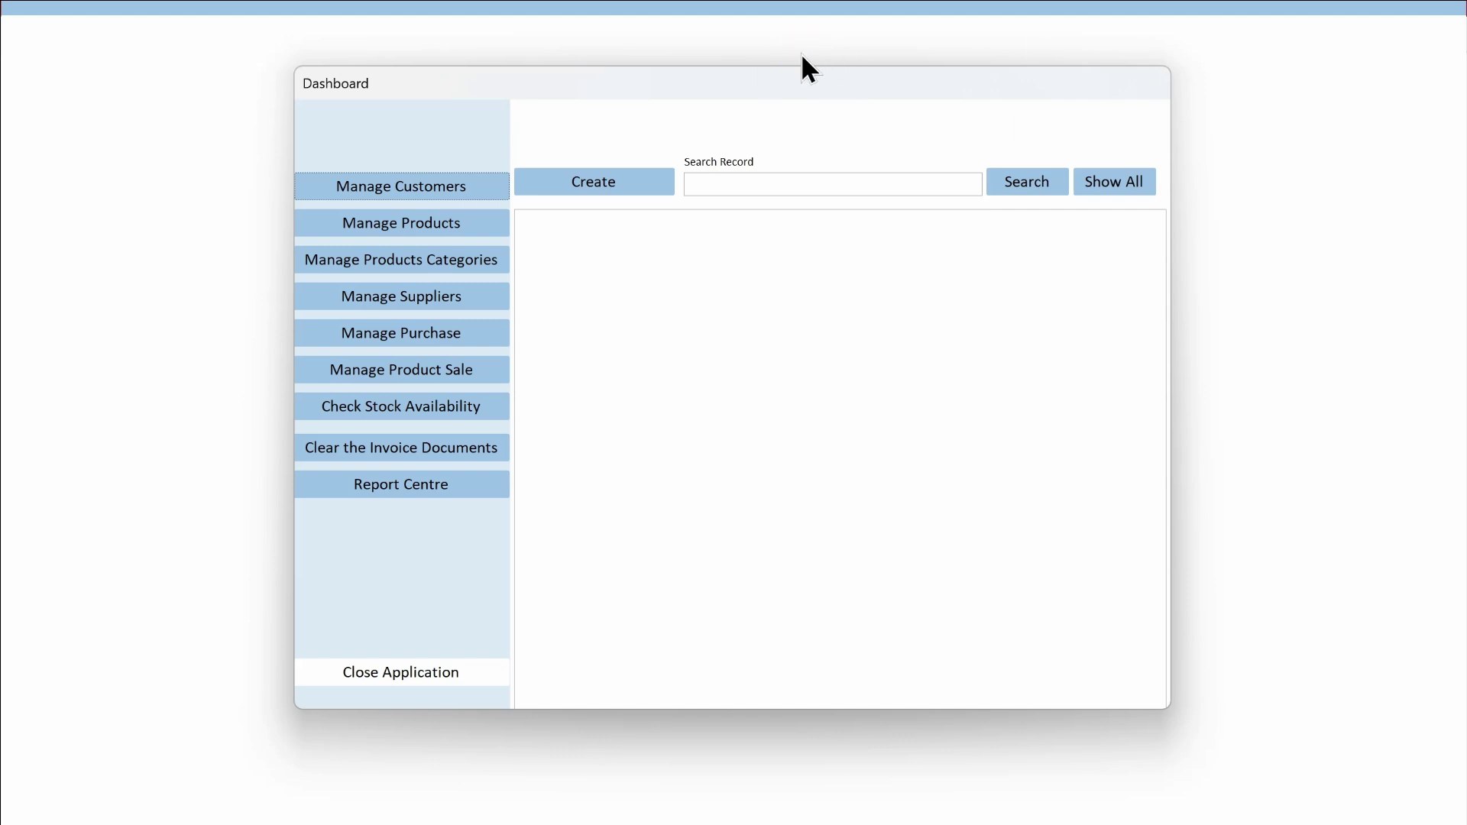
pyautogui.click(831, 511)
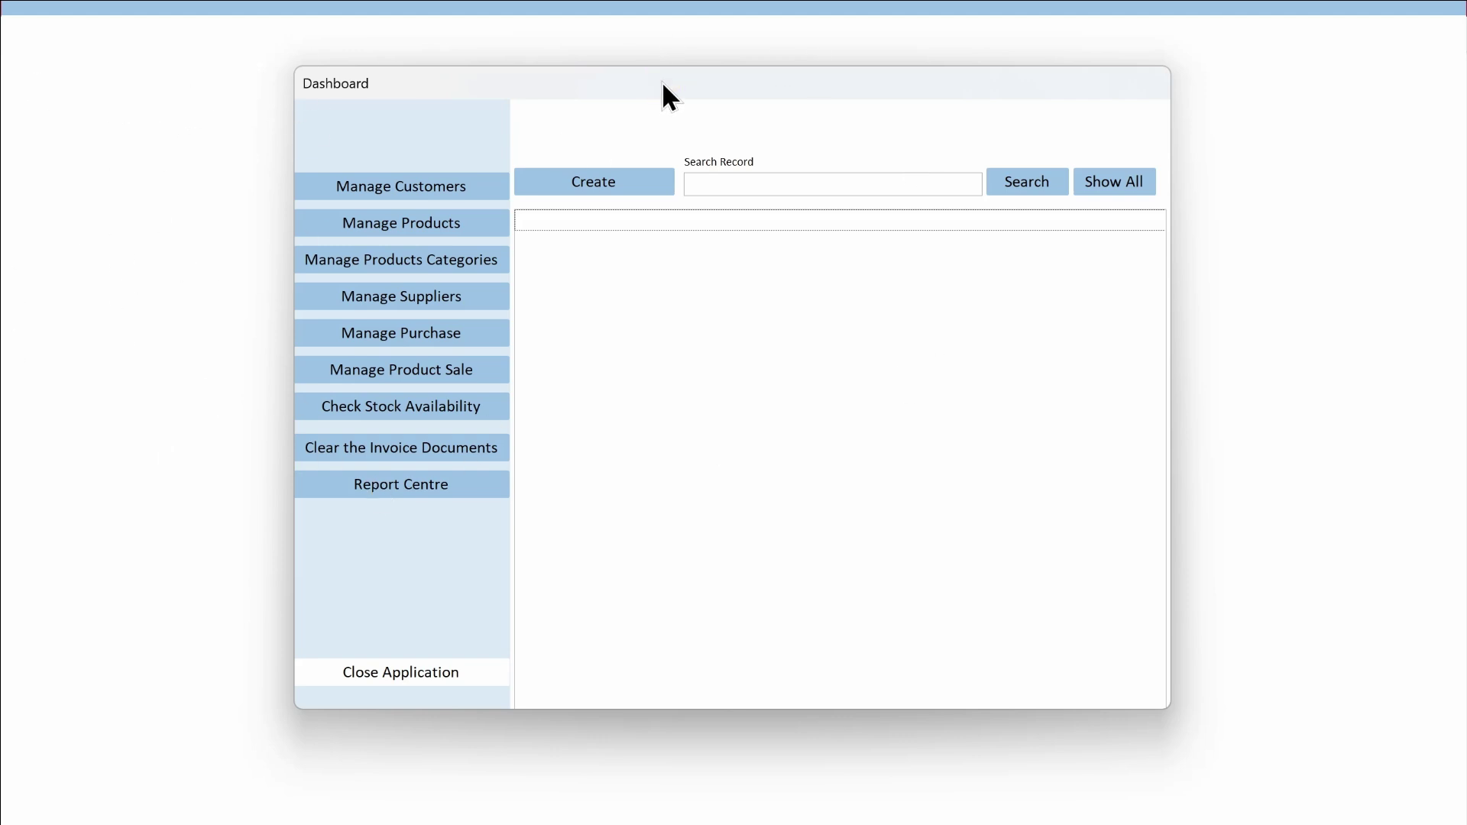
pyautogui.click(427, 182)
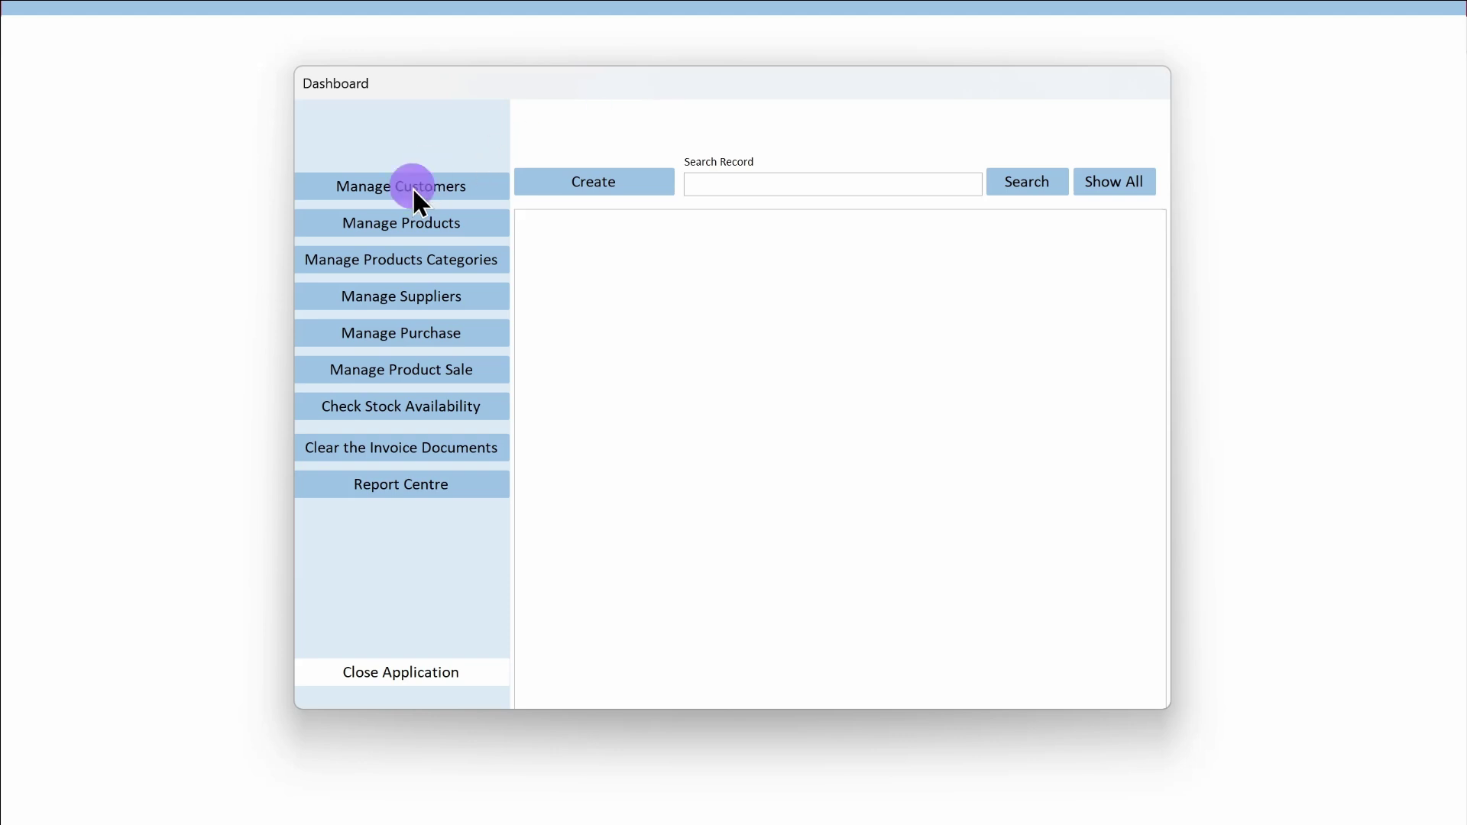
pyautogui.click(411, 219)
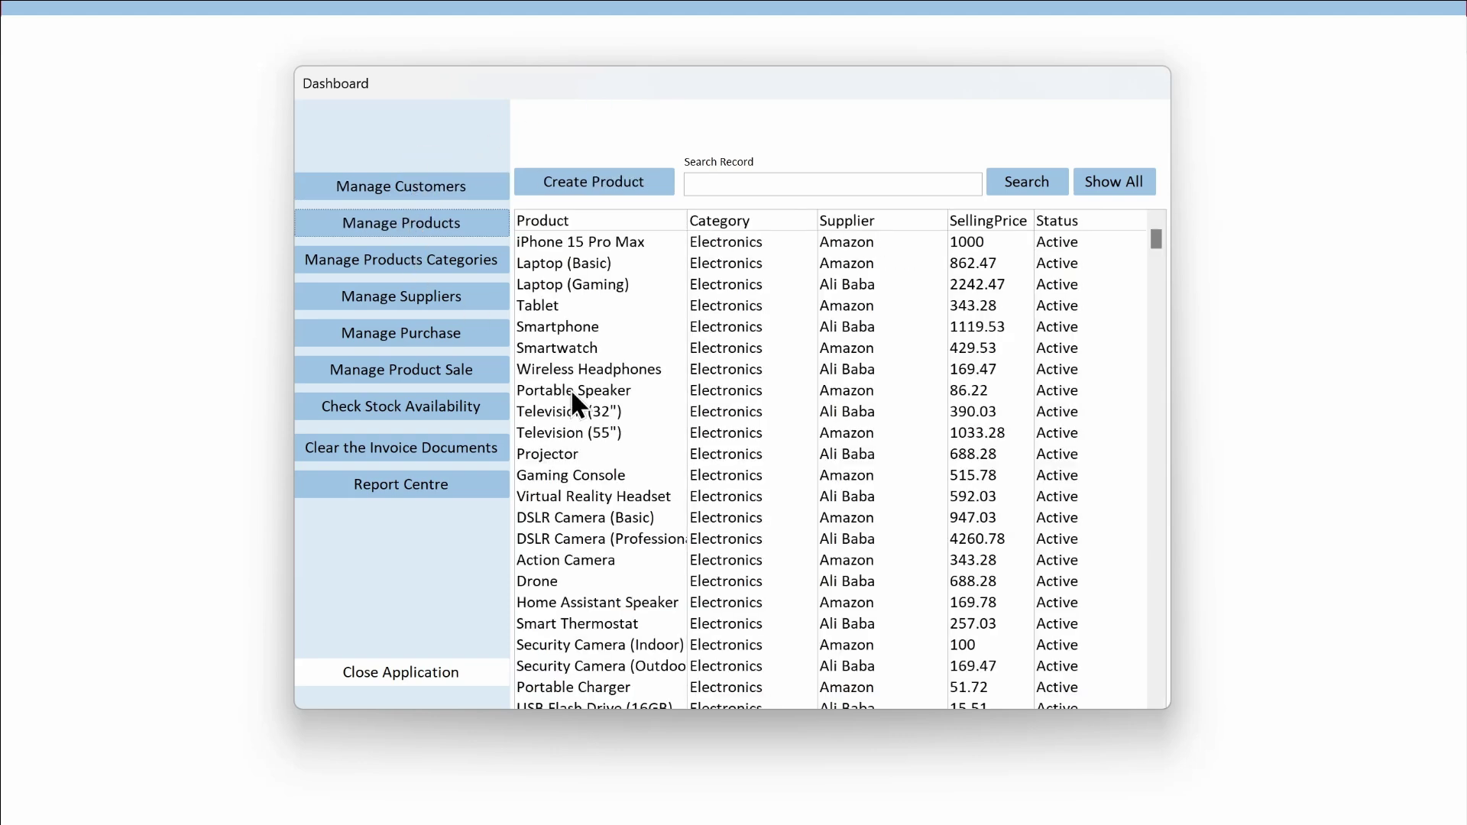
pyautogui.click(605, 426)
pyautogui.click(370, 261)
pyautogui.click(447, 296)
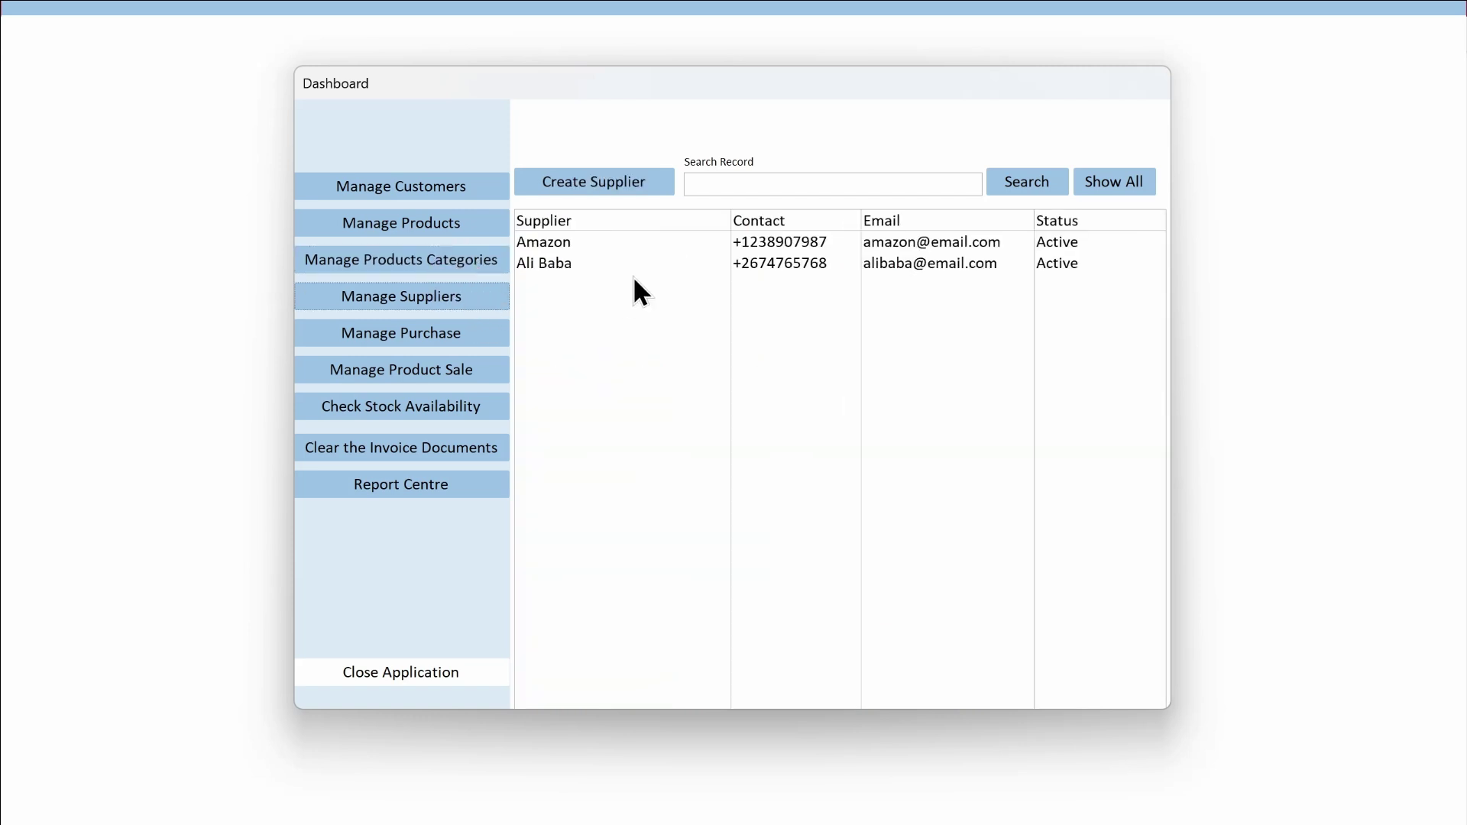
# List the purchase orders, view the Ali Baba purchase order's details and close them
pyautogui.click(457, 334)
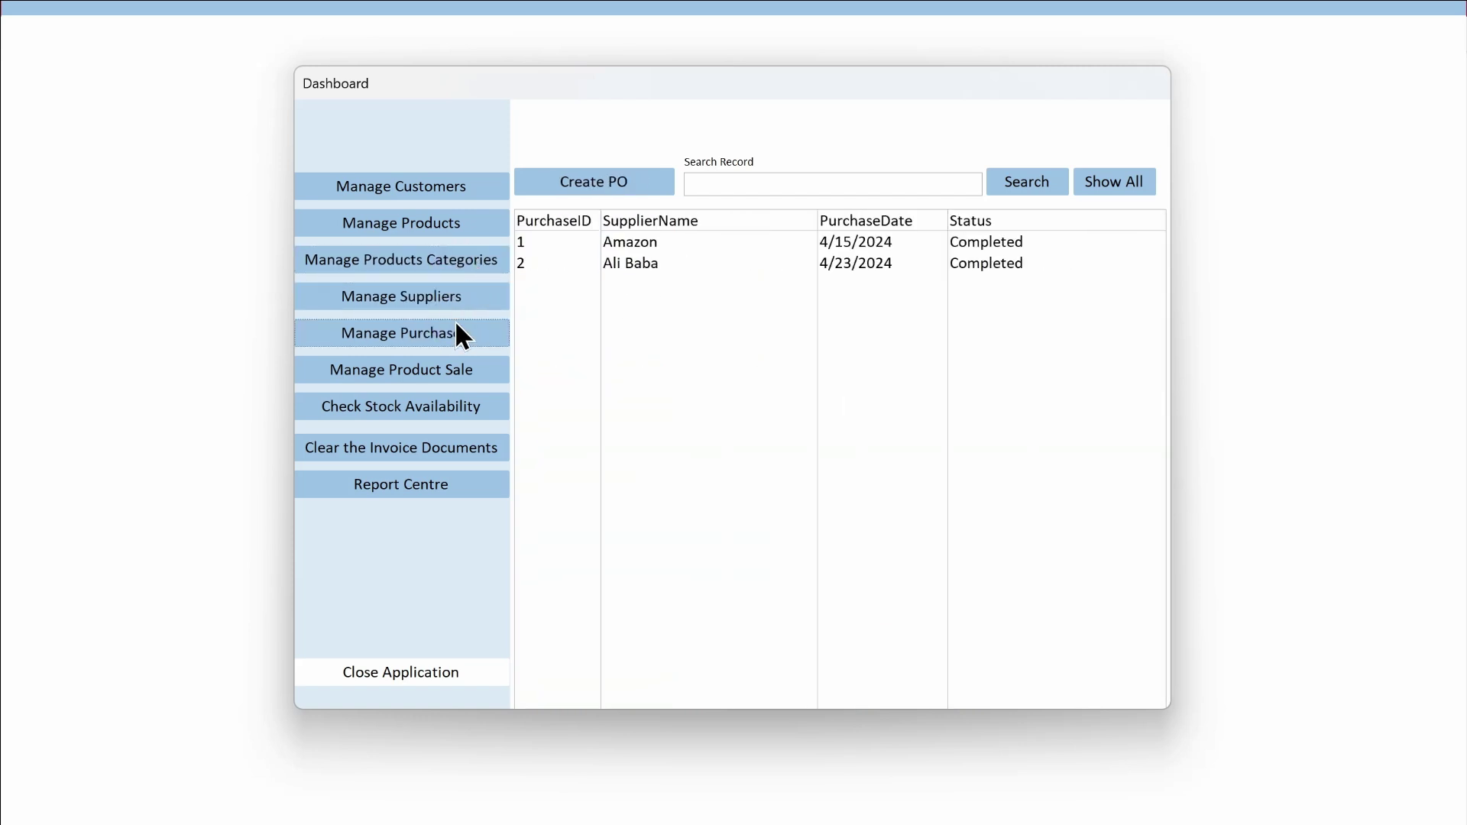
pyautogui.doubleClick(630, 259)
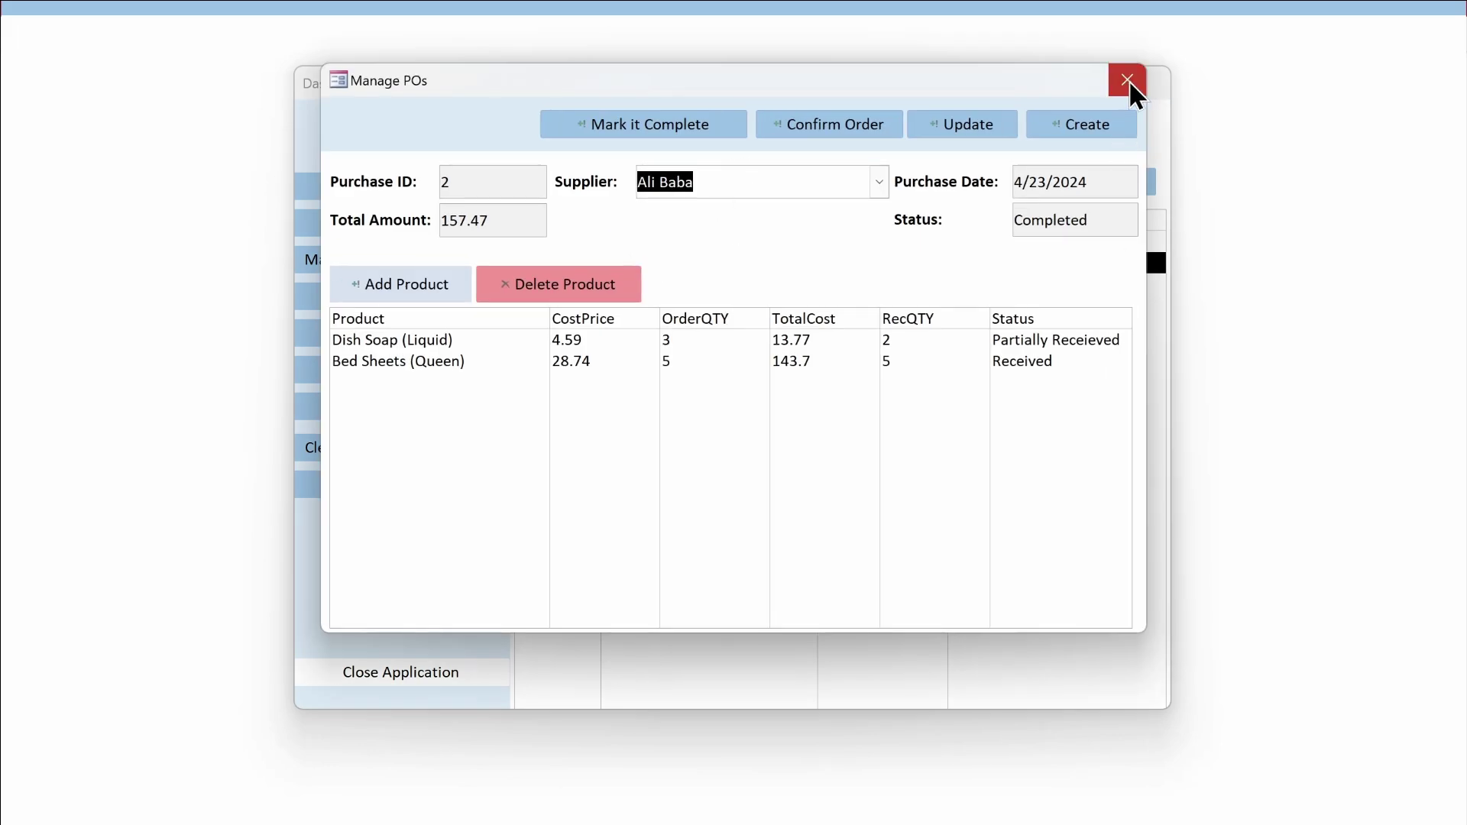
pyautogui.click(1128, 79)
# List the product sales, open sales order 7, view its invoice and close the invoice
pyautogui.click(412, 373)
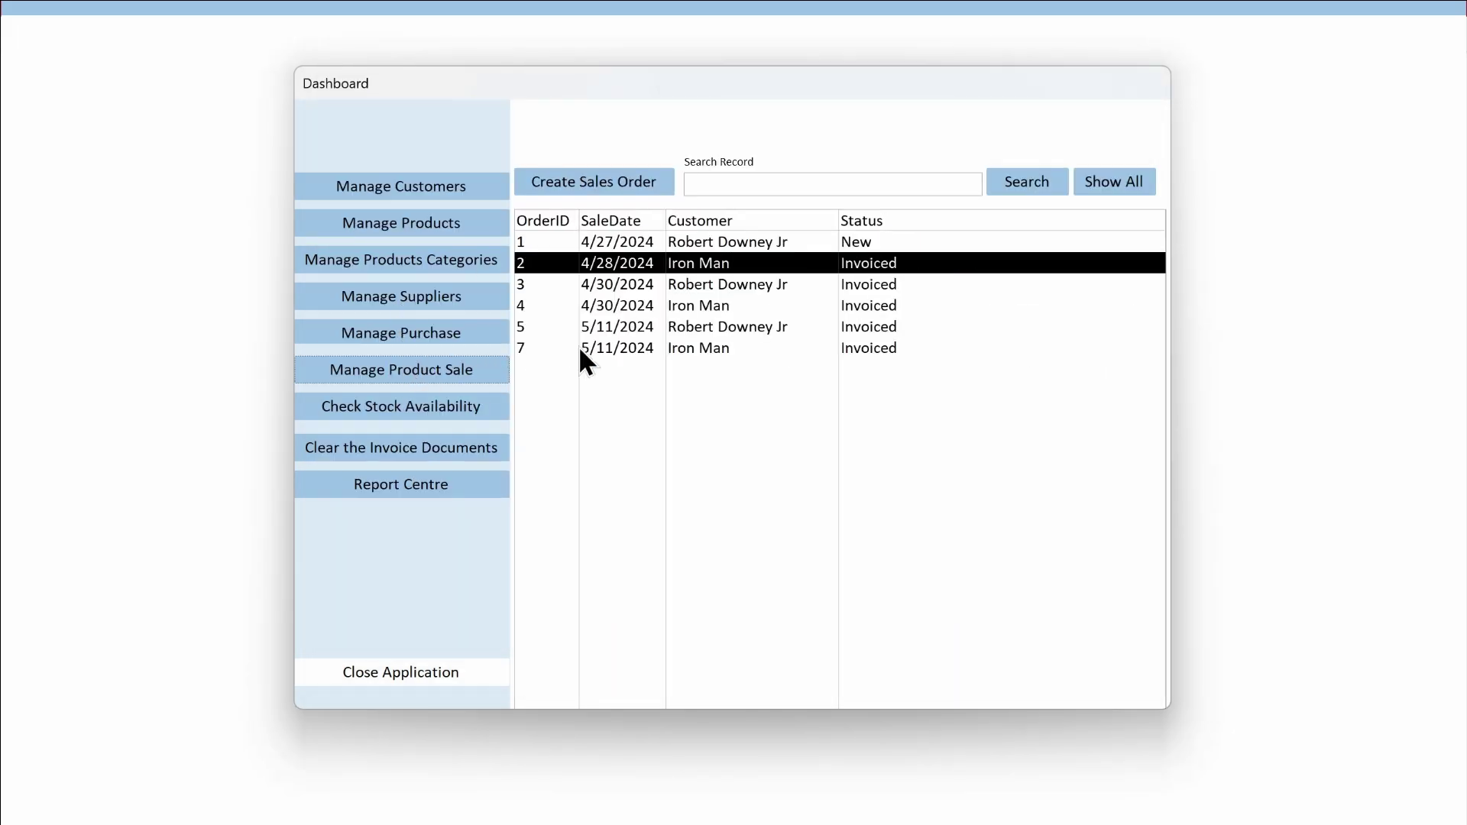
pyautogui.doubleClick(614, 347)
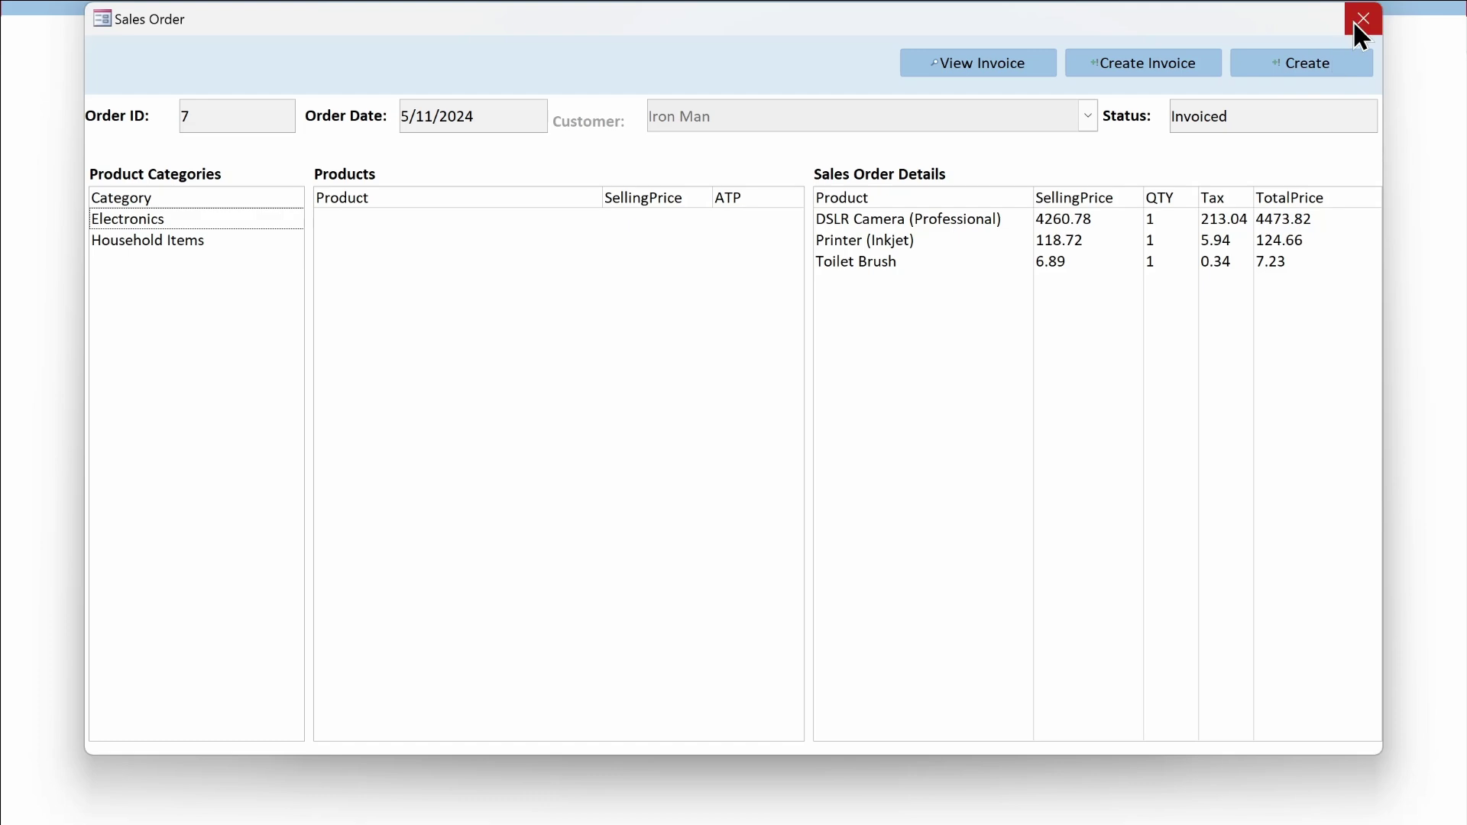
pyautogui.click(1006, 63)
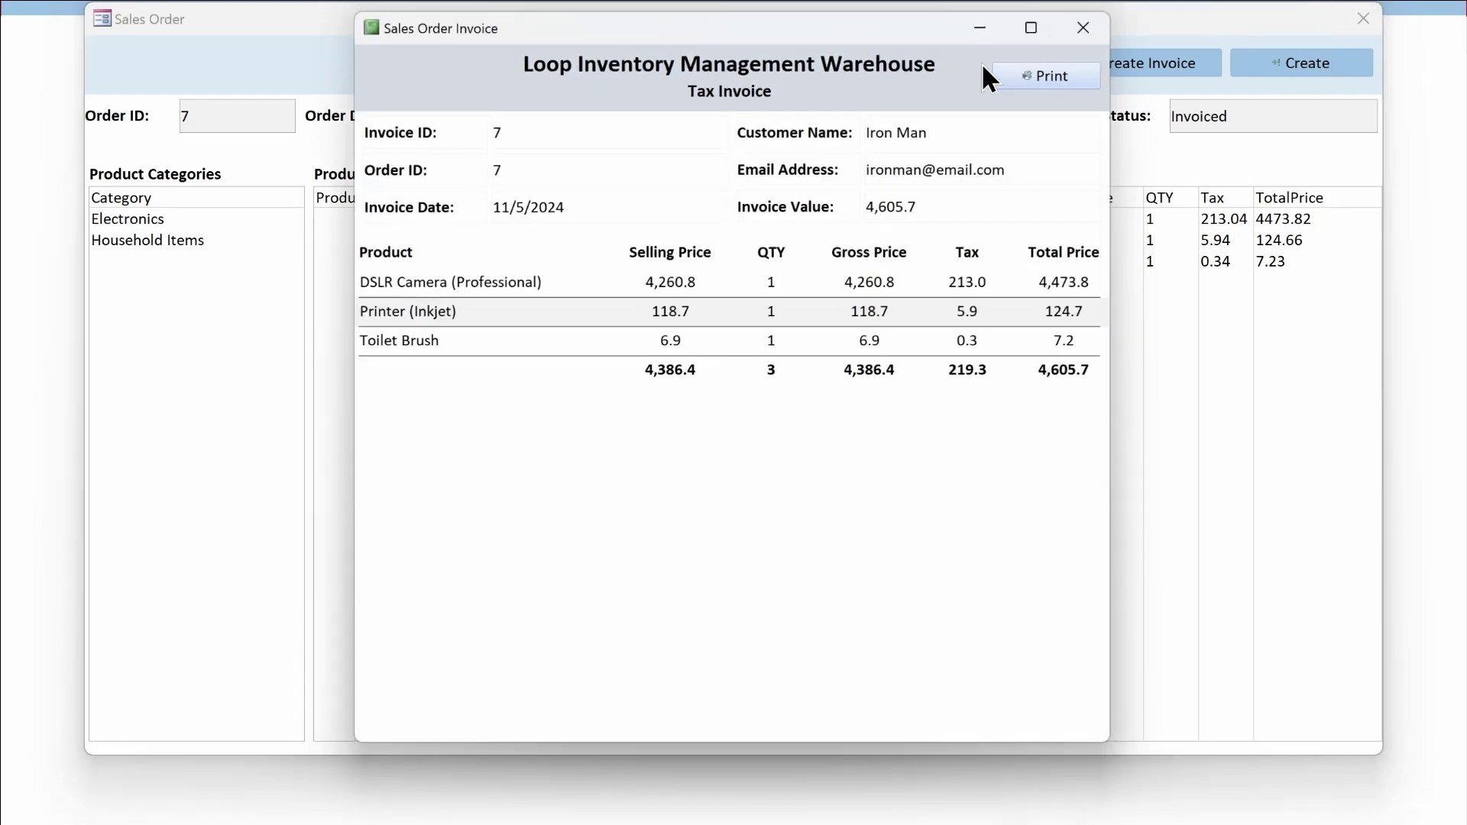
pyautogui.click(1092, 21)
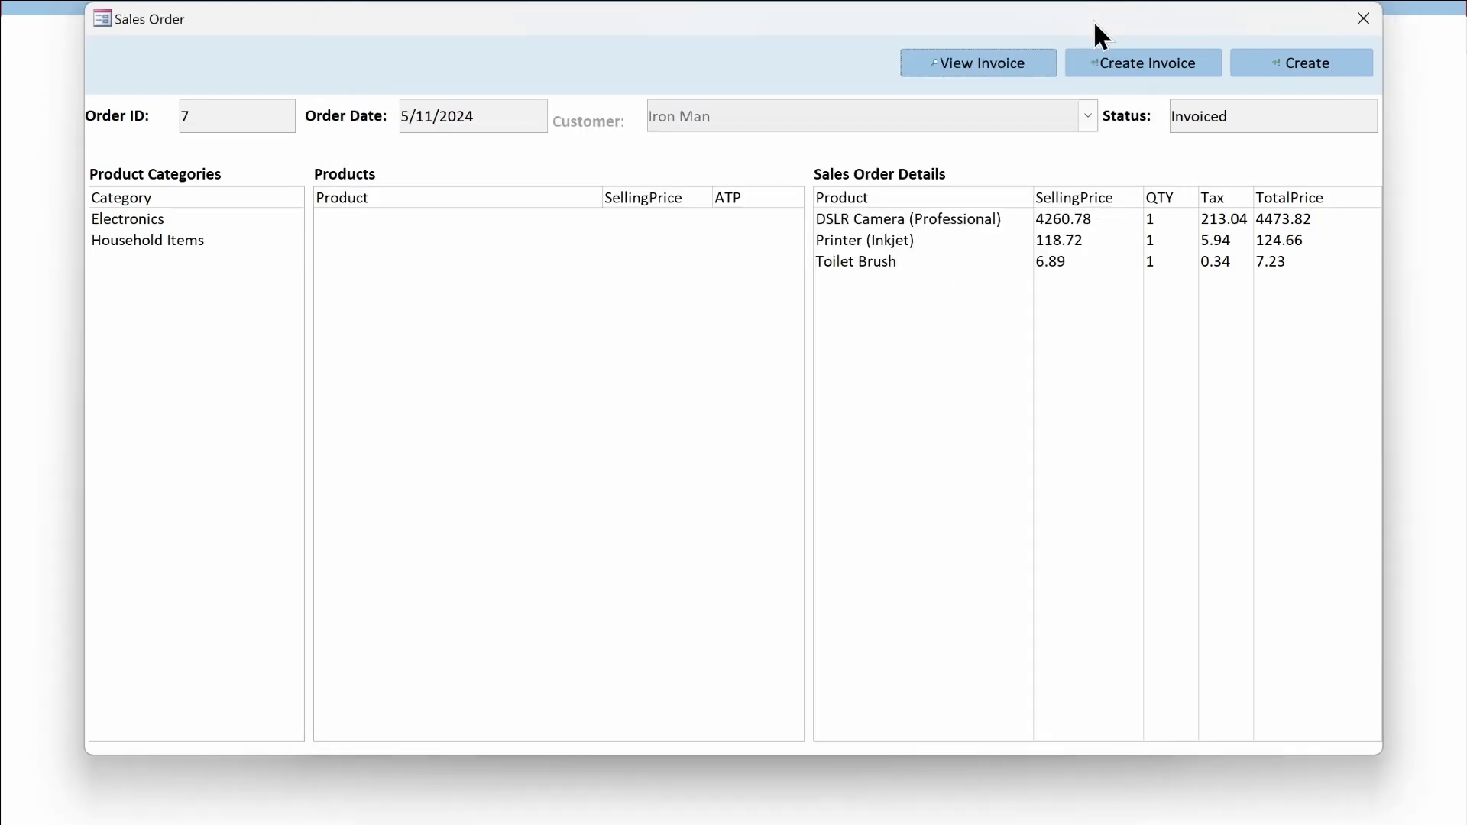
# Close the sales order and list the invoice documents on the Dashboard
pyautogui.click(1347, 22)
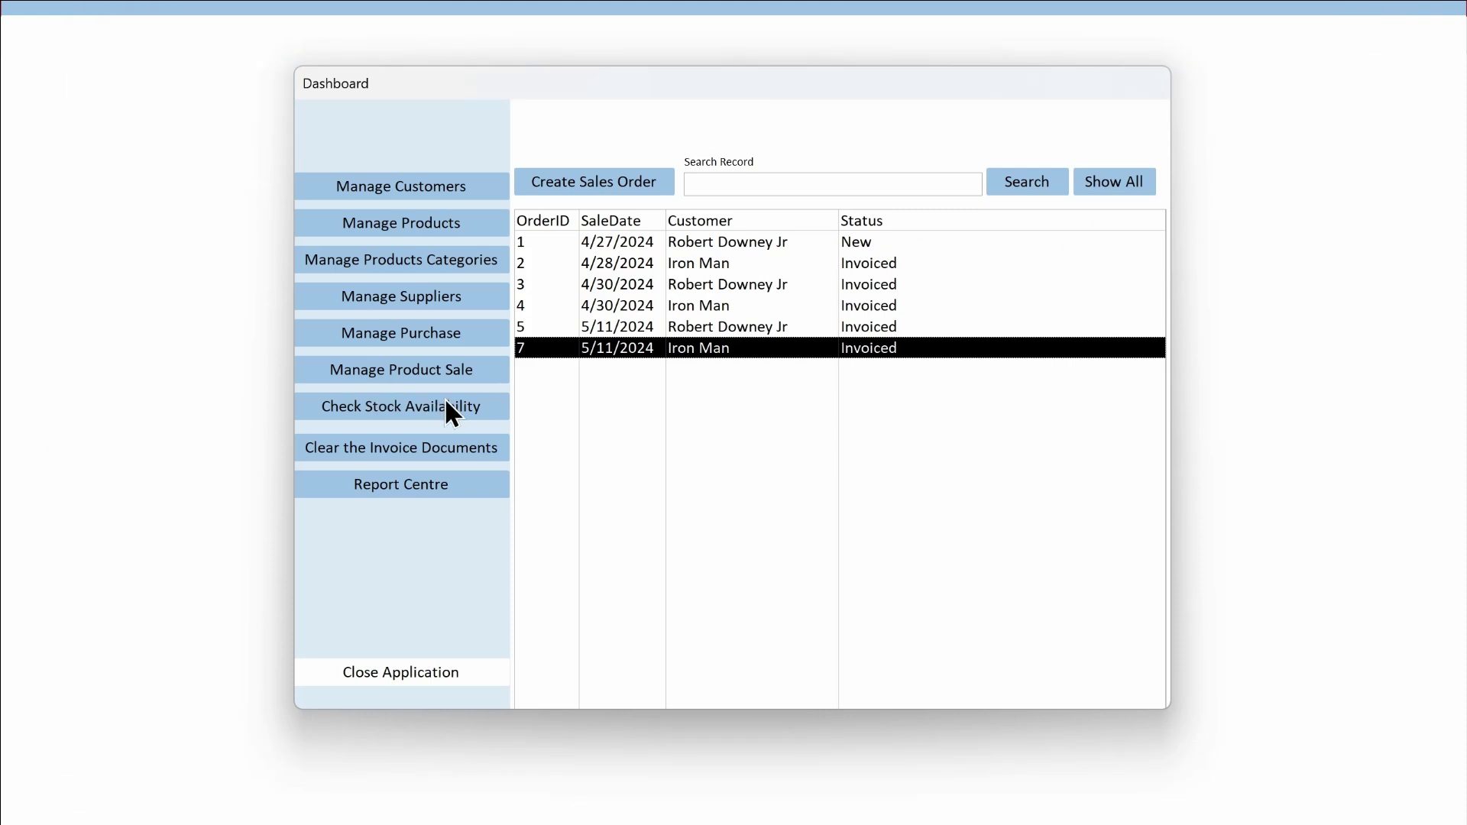
pyautogui.click(433, 454)
# Open the report centre and view the purchase category wise and sale category wise reports, closing each one
pyautogui.click(428, 484)
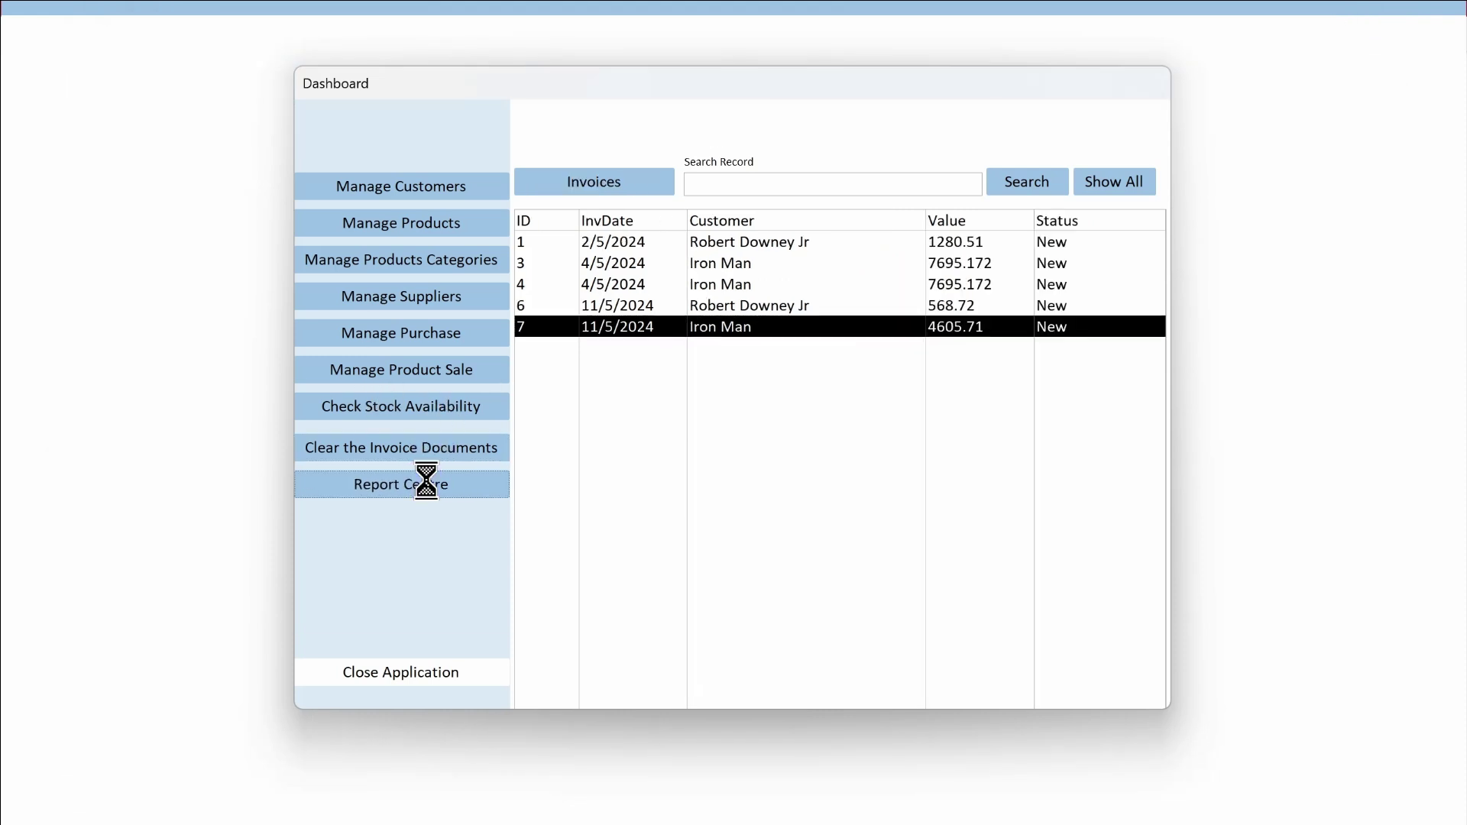
pyautogui.click(673, 363)
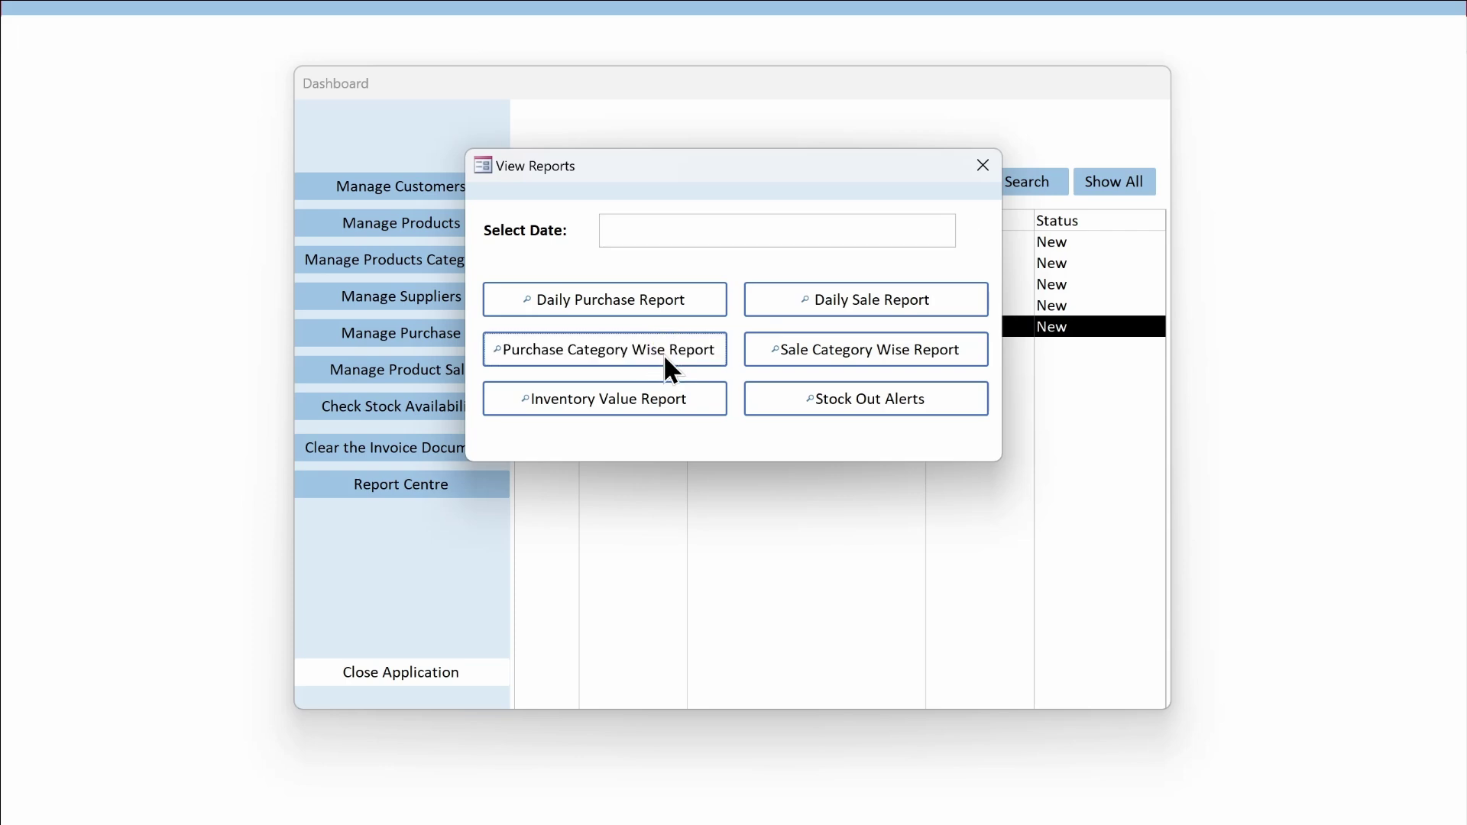
pyautogui.click(1097, 24)
pyautogui.click(875, 338)
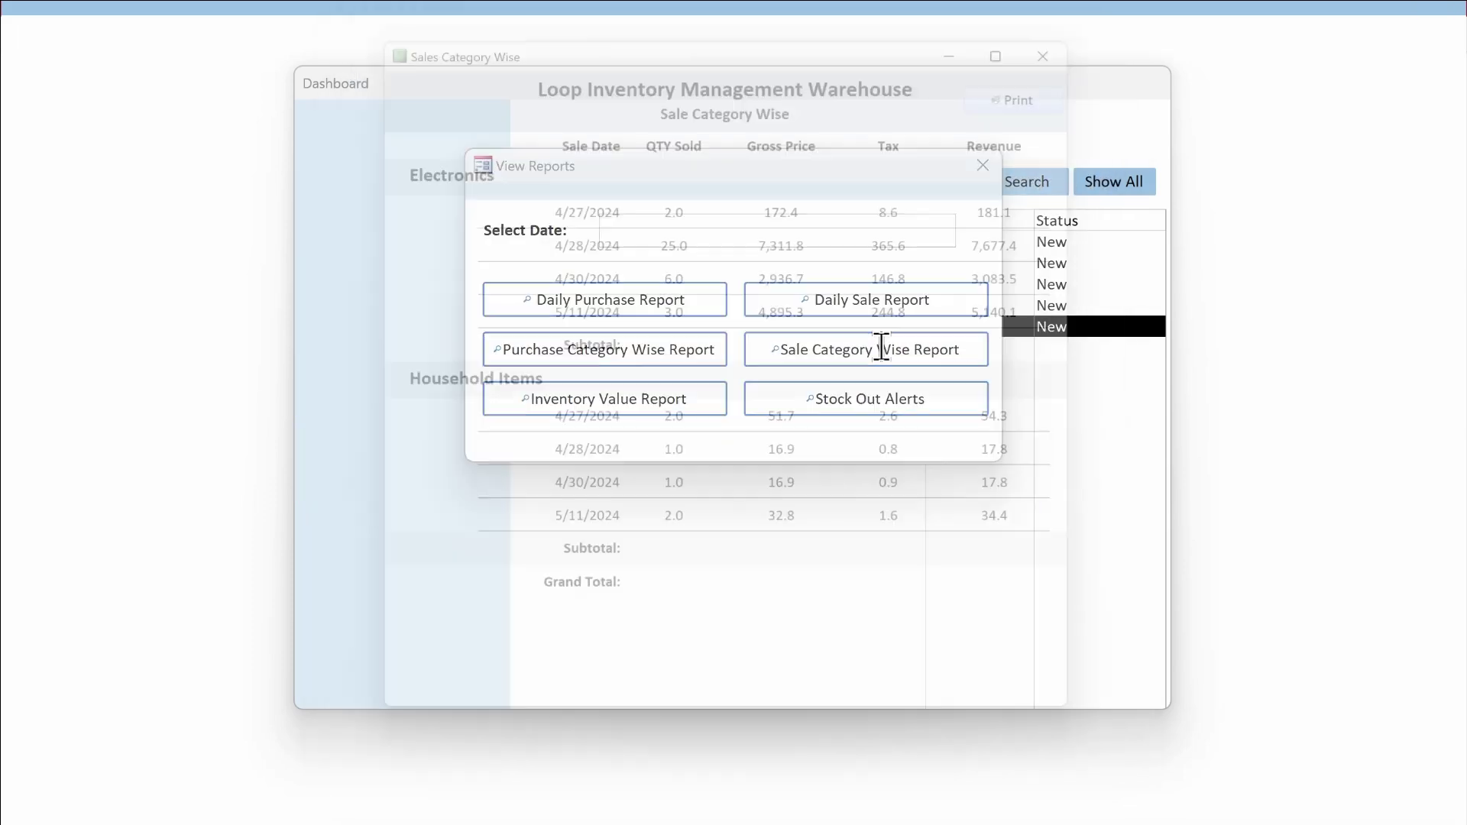
pyautogui.click(1088, 23)
# View the inventory value report and the stock out alerts, closing each one and the report centre
pyautogui.click(676, 405)
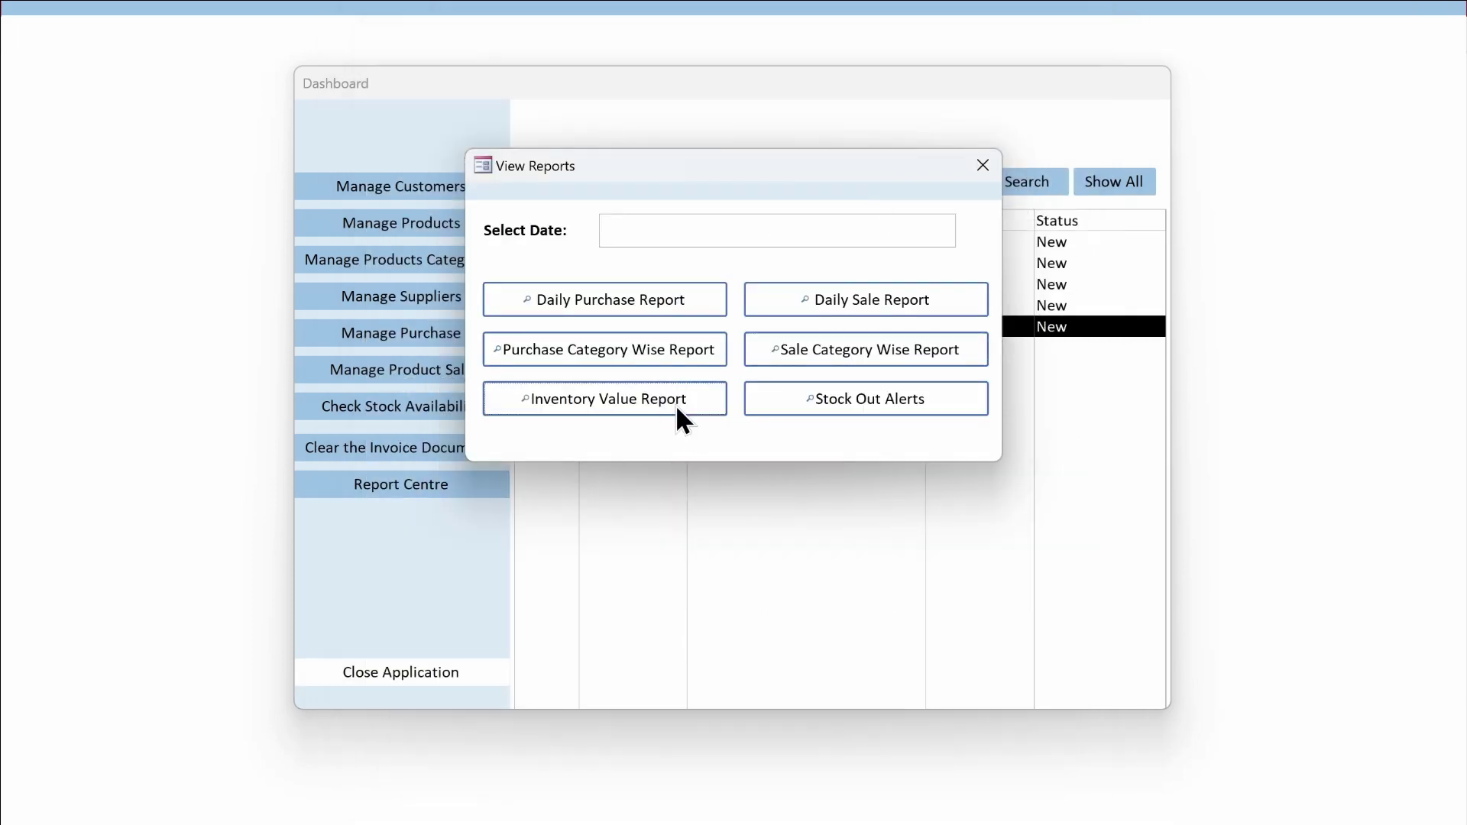
pyautogui.click(1106, 30)
pyautogui.click(886, 401)
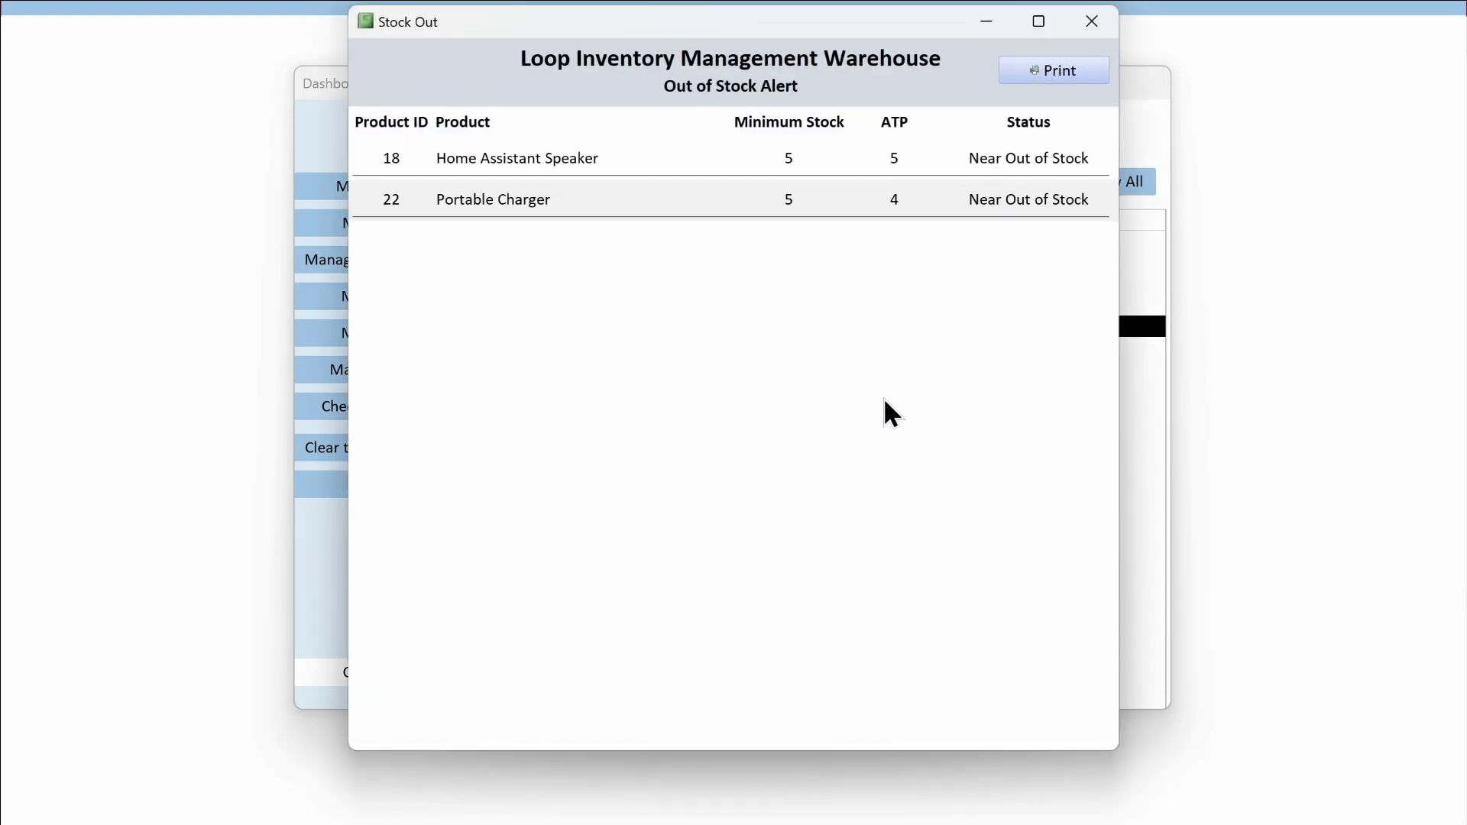
pyautogui.click(1092, 22)
pyautogui.click(978, 165)
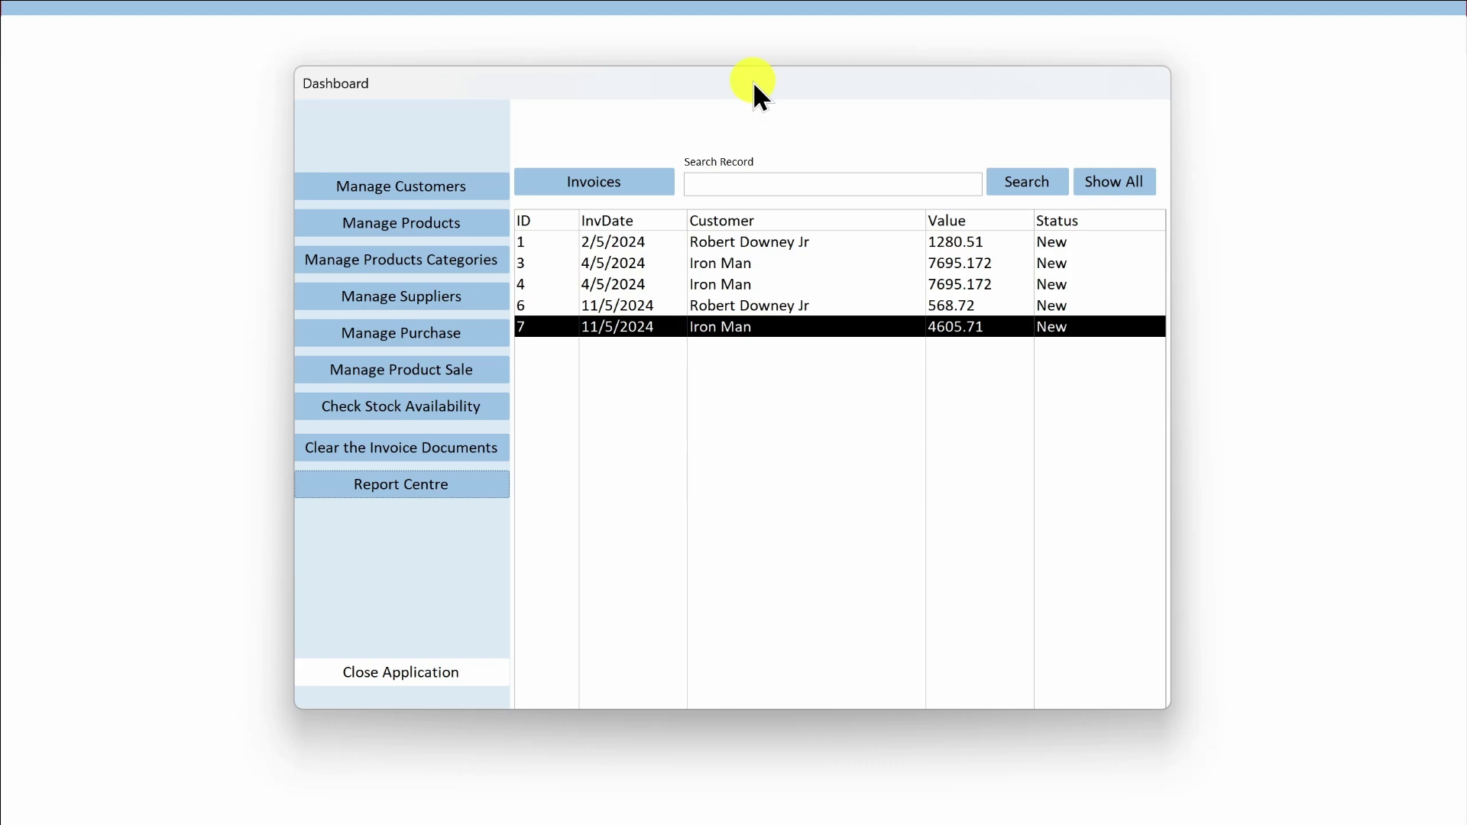